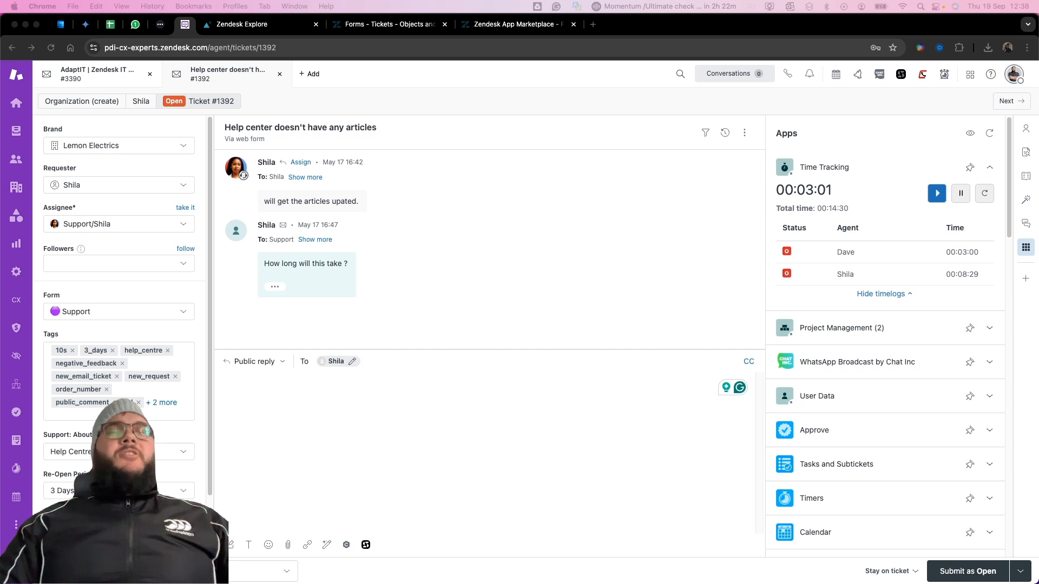
Search the Zendesk App Marketplace for apps matching the keyword "time".
{"action": "left_click", "coordinate": [545, 23]}
{"action": "left_click", "coordinate": [227, 408]}
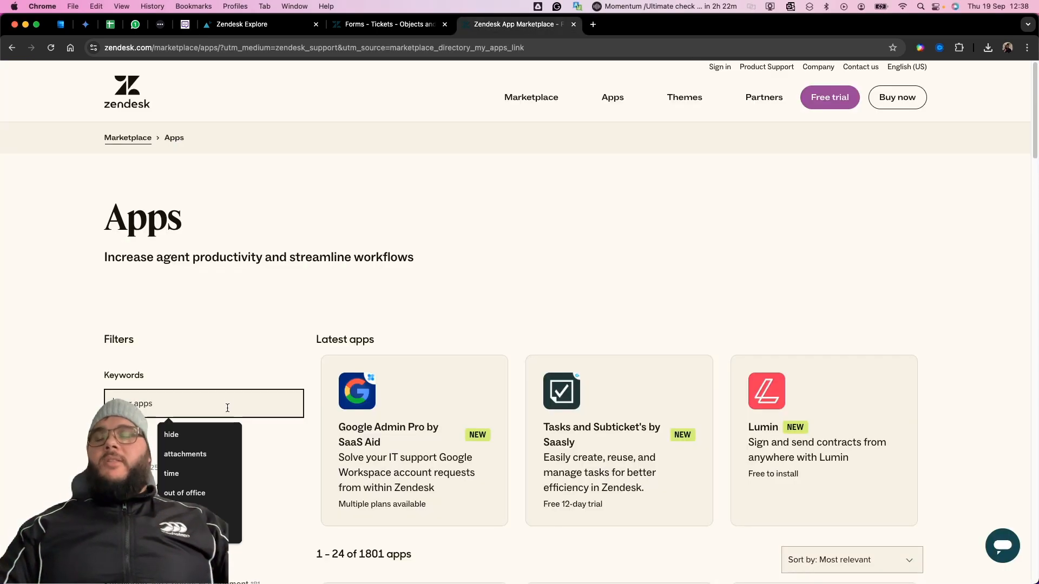
{"action": "left_click", "coordinate": [176, 473]}
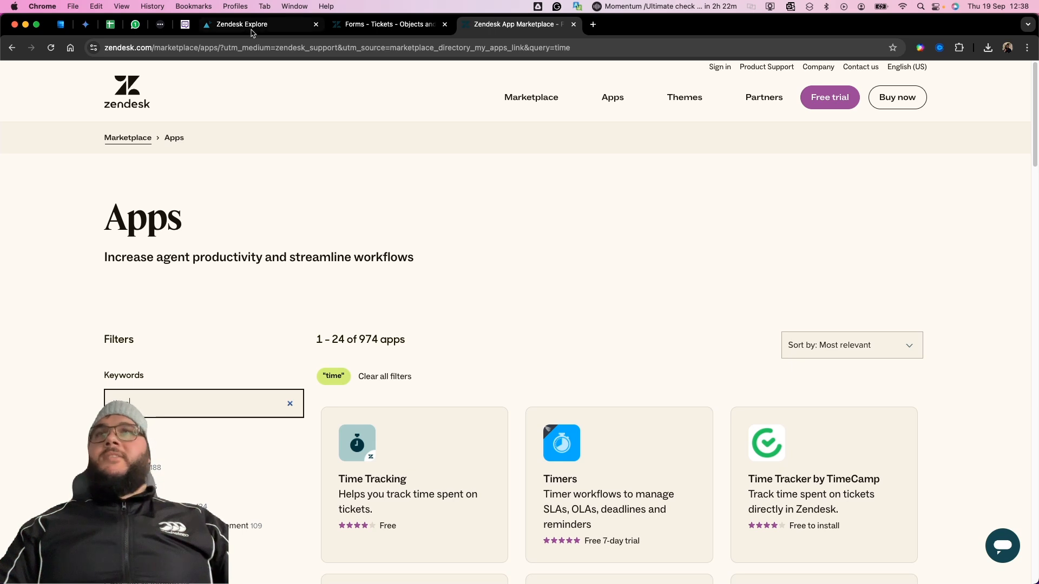
Review the time-tracking fields on the open ticket form, return to the ticket forms list and look through the active forms.
{"action": "left_click", "coordinate": [365, 27]}
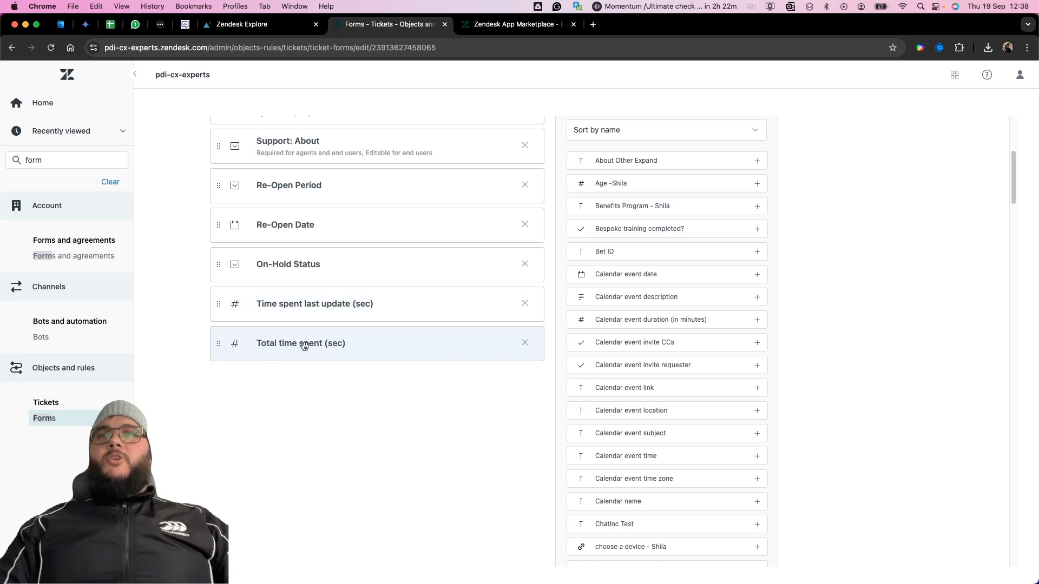
{"action": "scroll", "coordinate": [368, 338], "scroll_direction": "up", "scroll_amount": 10}
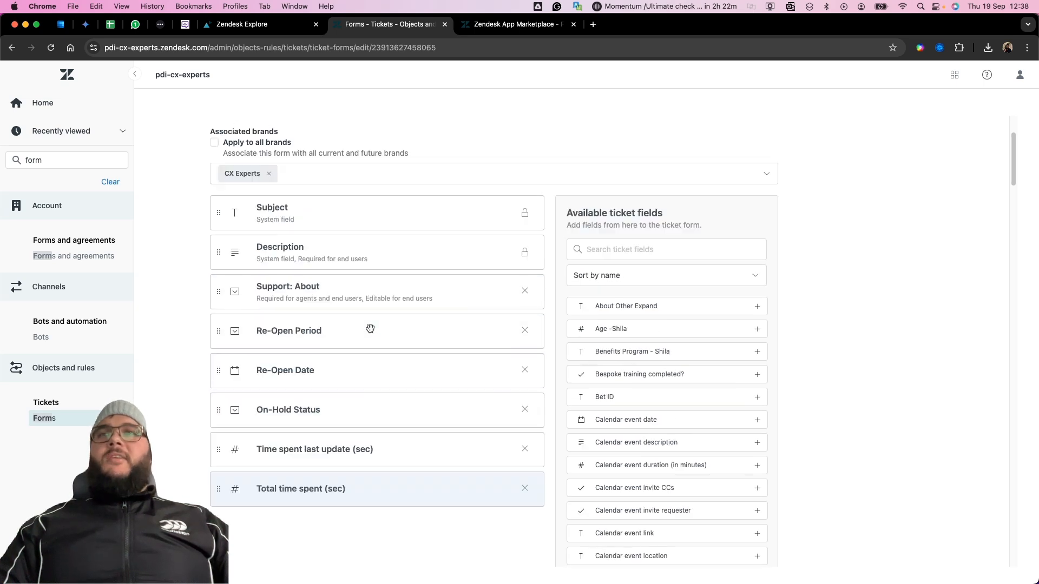
{"action": "left_click", "coordinate": [205, 145]}
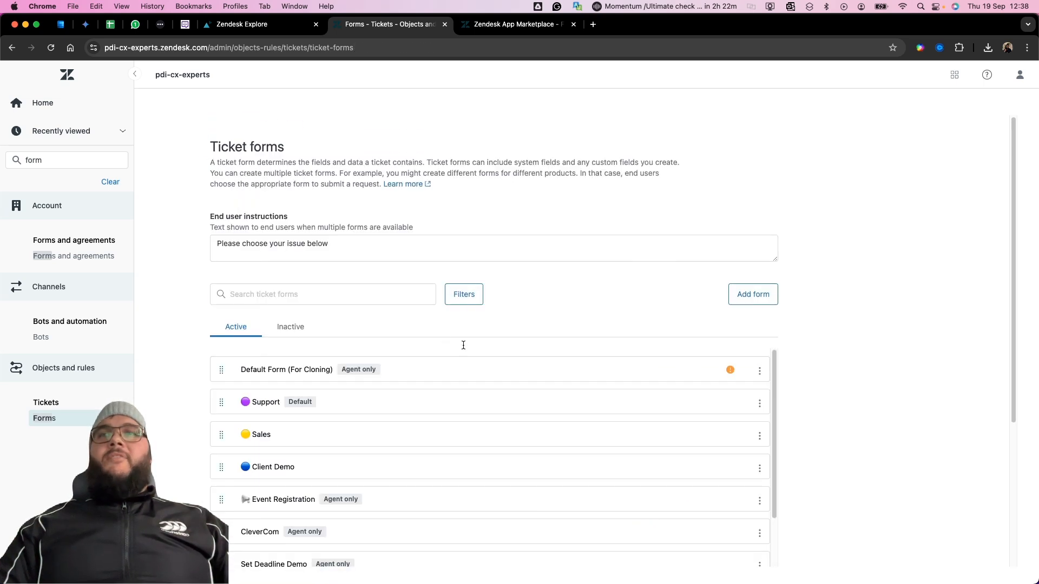
{"action": "scroll", "coordinate": [401, 384], "scroll_direction": "down", "scroll_amount": 4}
{"action": "scroll", "coordinate": [434, 415], "scroll_direction": "down", "scroll_amount": 2}
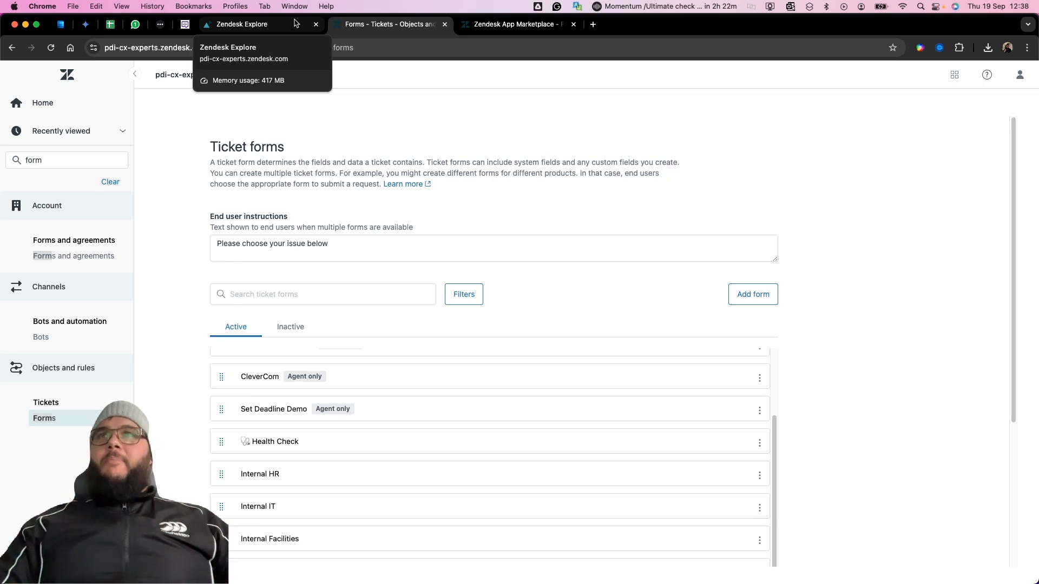
Return to the "Help center doesn't have any articles" ticket and pause, reset and restart its Time Tracking timer.
{"action": "left_click", "coordinate": [189, 25]}
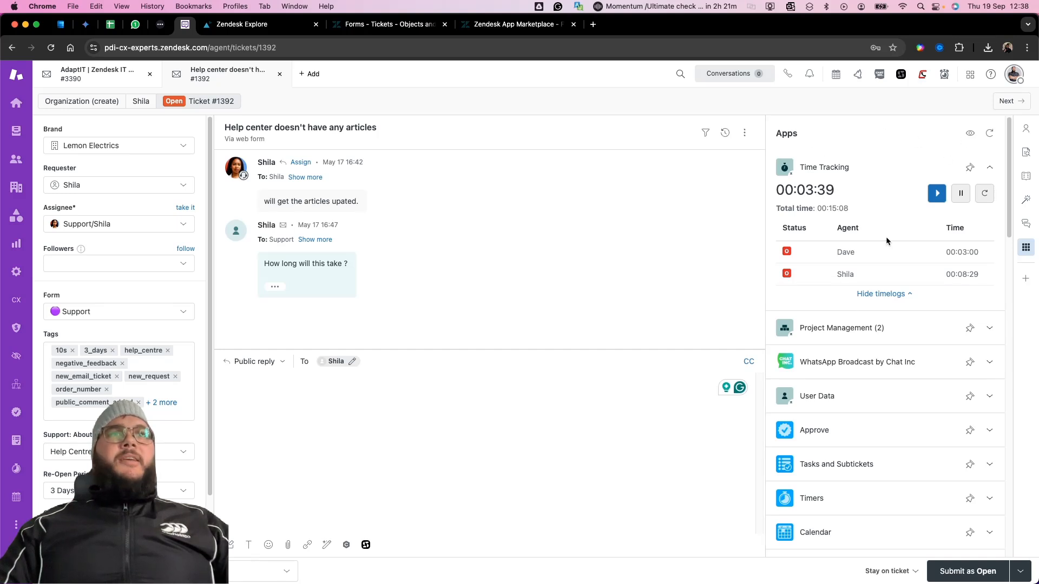
{"action": "left_click_drag", "start_coordinate": [836, 193], "coordinate": [803, 191]}
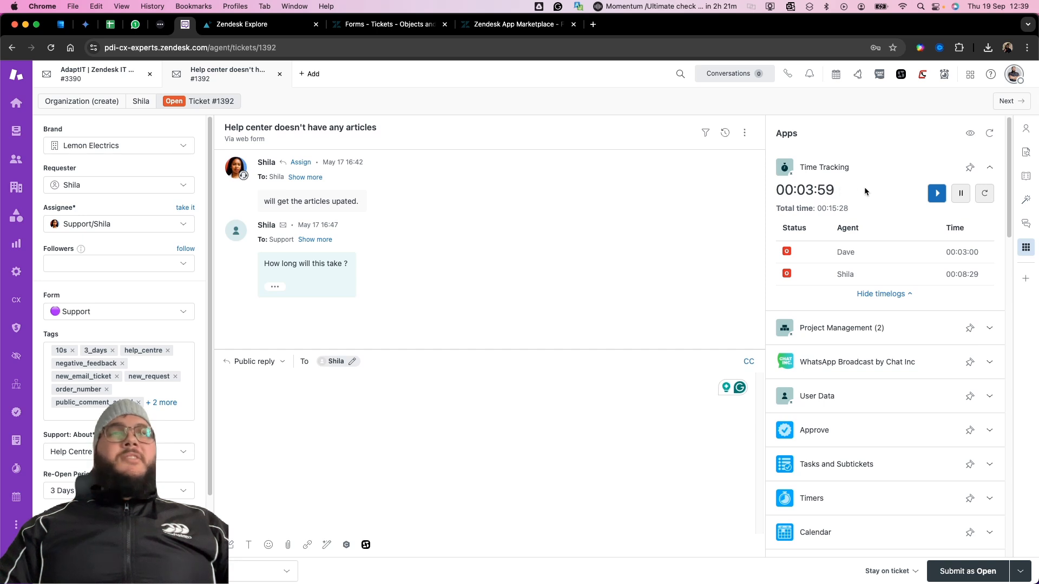
{"action": "left_click", "coordinate": [963, 193]}
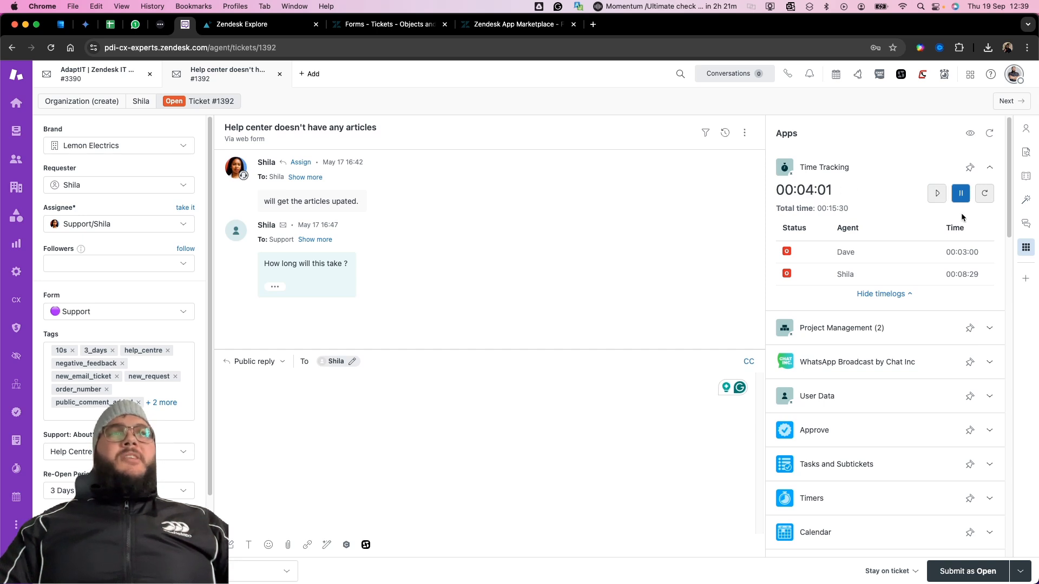
{"action": "left_click", "coordinate": [984, 194]}
{"action": "left_click", "coordinate": [943, 198]}
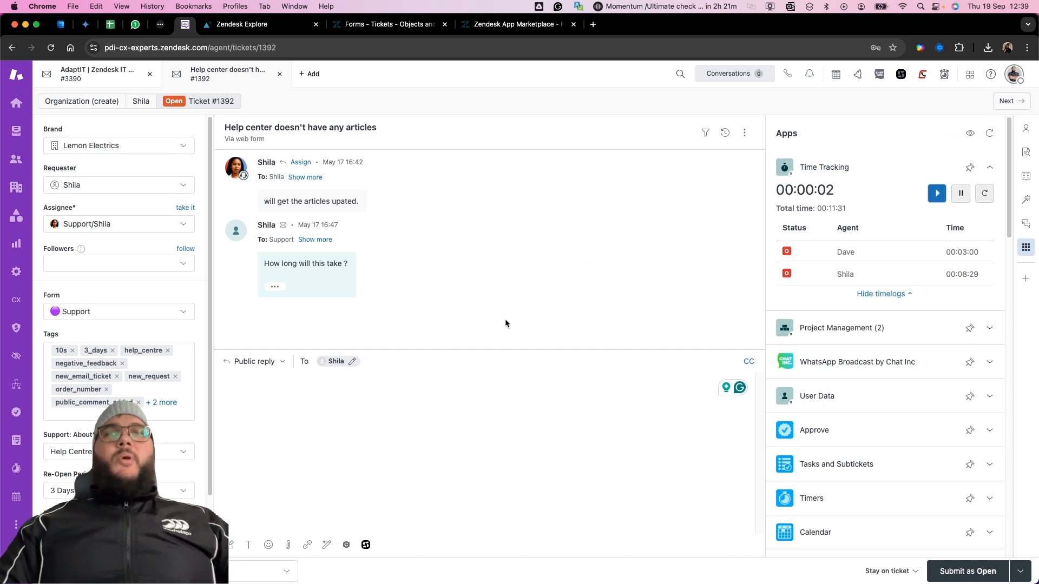
Submit the ticket as Open with 5 minutes of handling time, and check the new entry in the timelogs.
{"action": "left_click", "coordinate": [969, 575]}
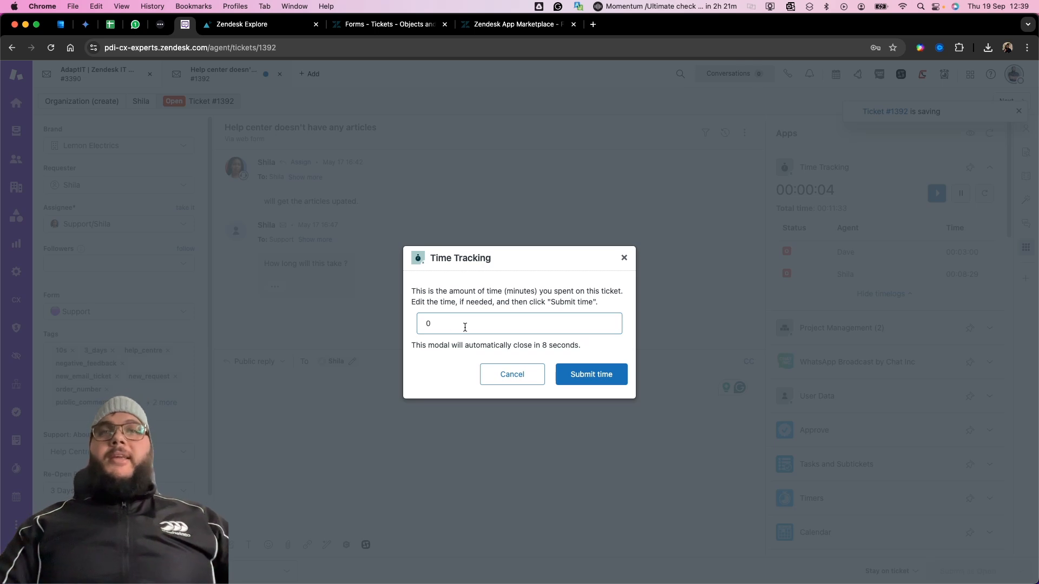
{"action": "left_click", "coordinate": [536, 325]}
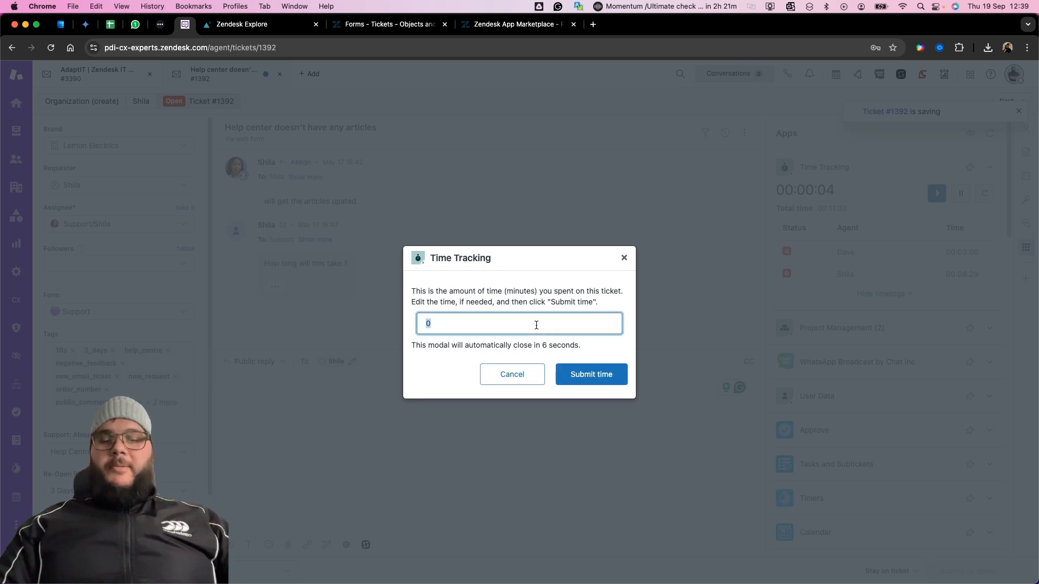
{"action": "left_click", "coordinate": [597, 374]}
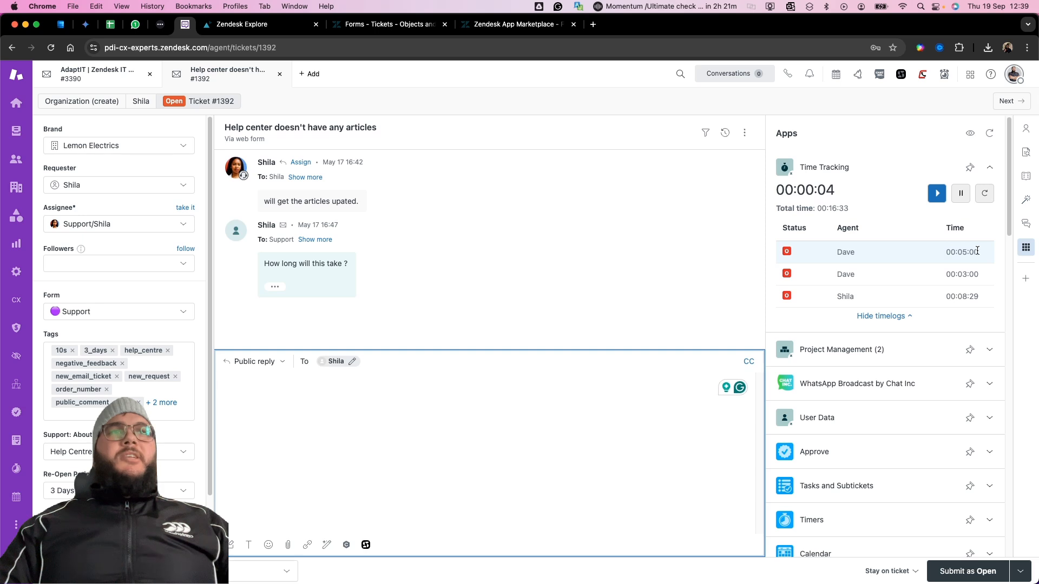
{"action": "left_click_drag", "start_coordinate": [977, 251], "coordinate": [943, 252]}
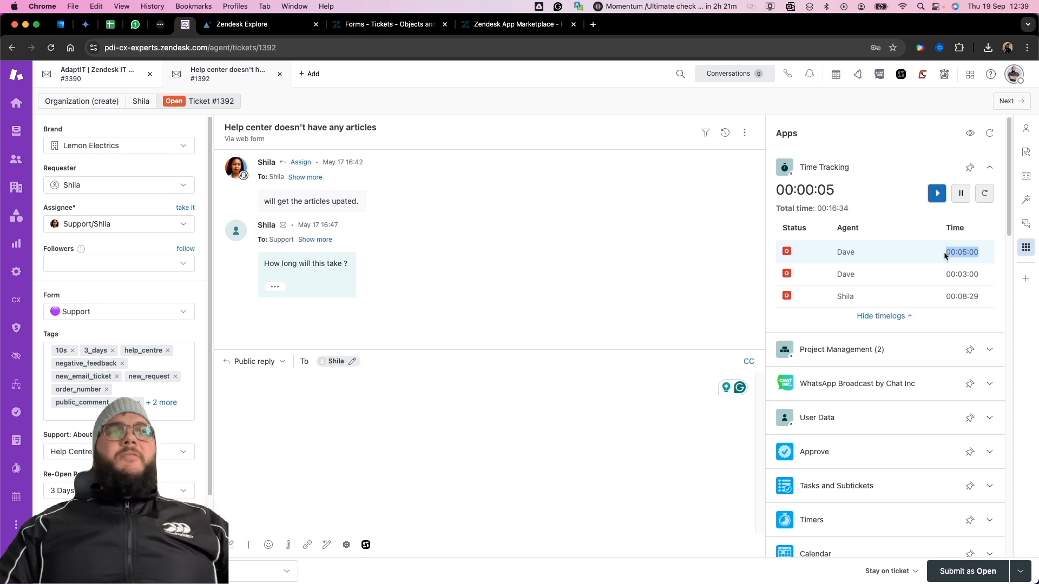
{"action": "left_click", "coordinate": [848, 210]}
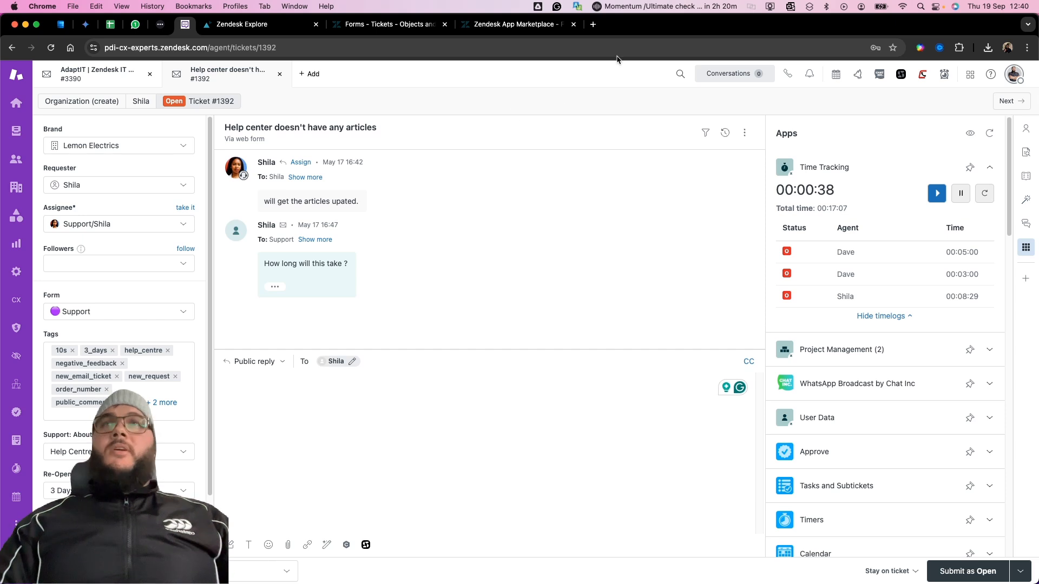
In Zendesk Explore, discard the unsaved report and start a new one from the "Support - Updates history" dataset.
{"action": "left_click", "coordinate": [289, 28]}
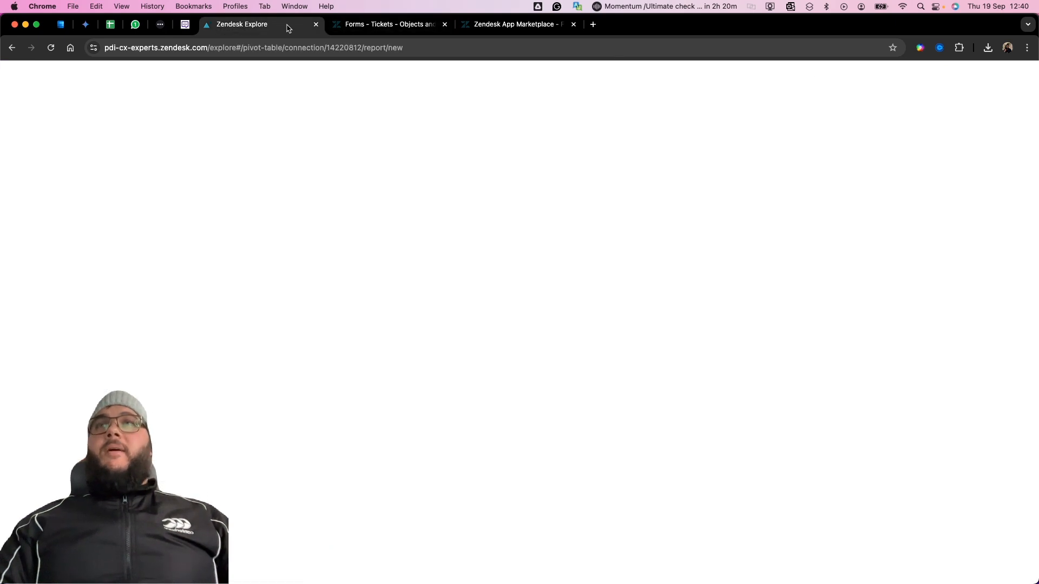
{"action": "left_click", "coordinate": [22, 140]}
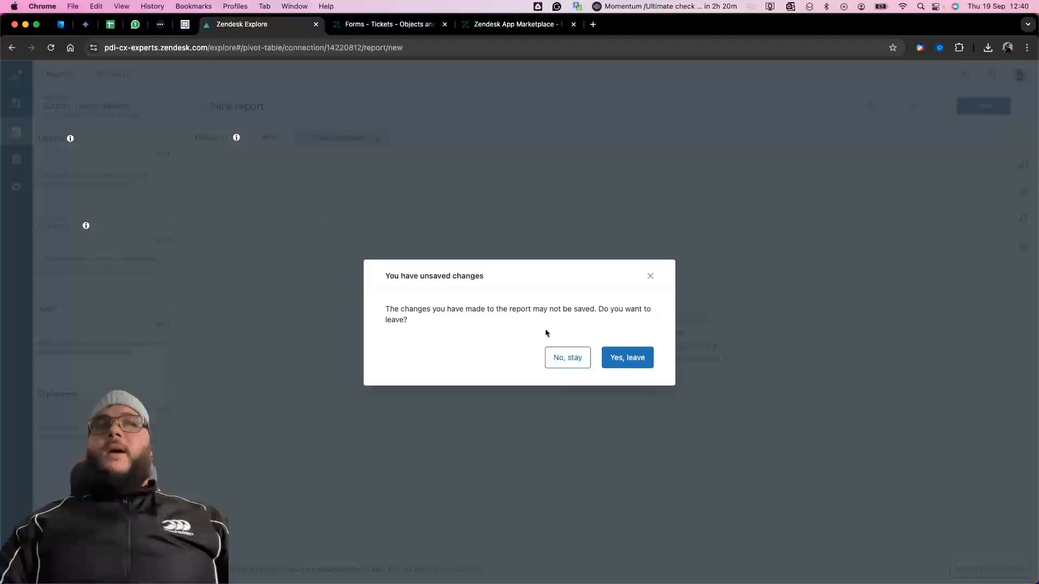
{"action": "left_click", "coordinate": [622, 357]}
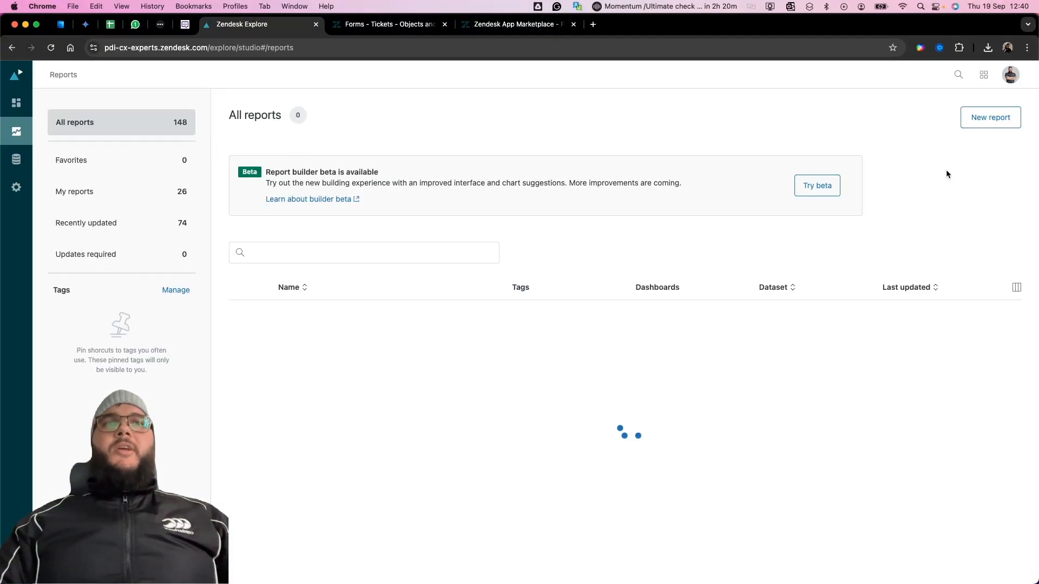
{"action": "left_click", "coordinate": [987, 128]}
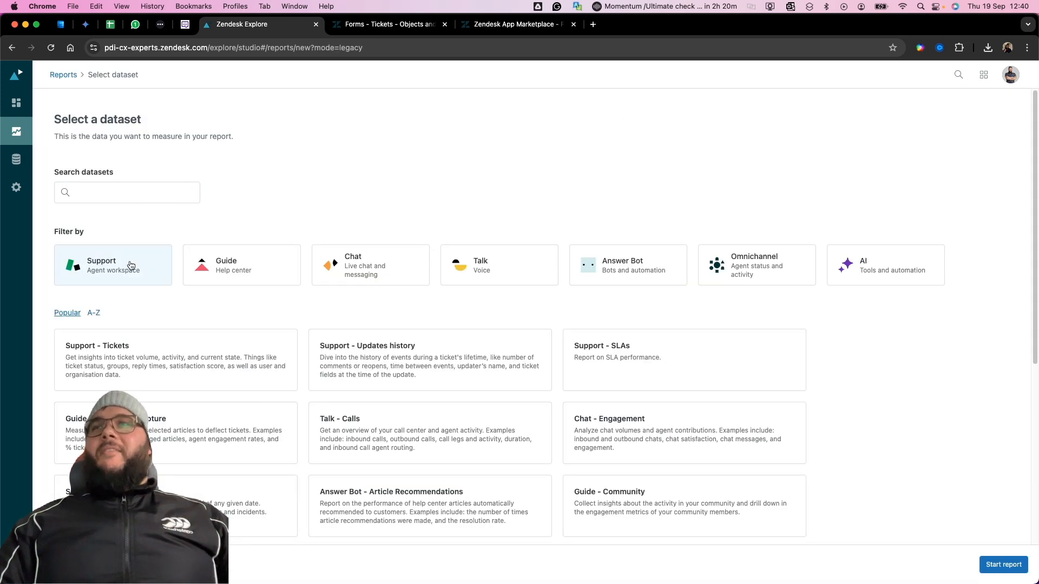
{"action": "left_click", "coordinate": [135, 267]}
{"action": "left_click", "coordinate": [425, 359]}
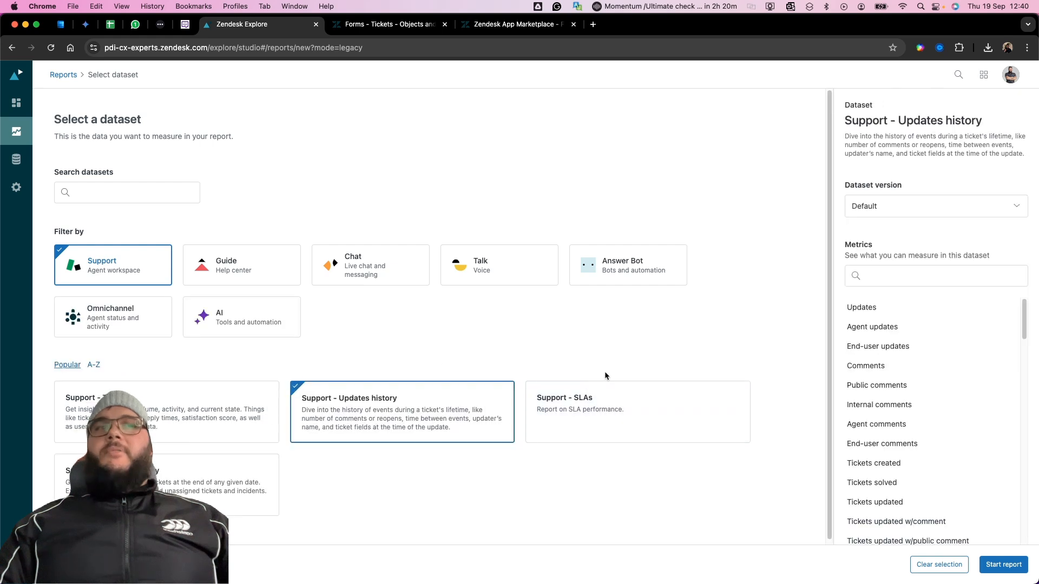
{"action": "left_click", "coordinate": [1018, 565]}
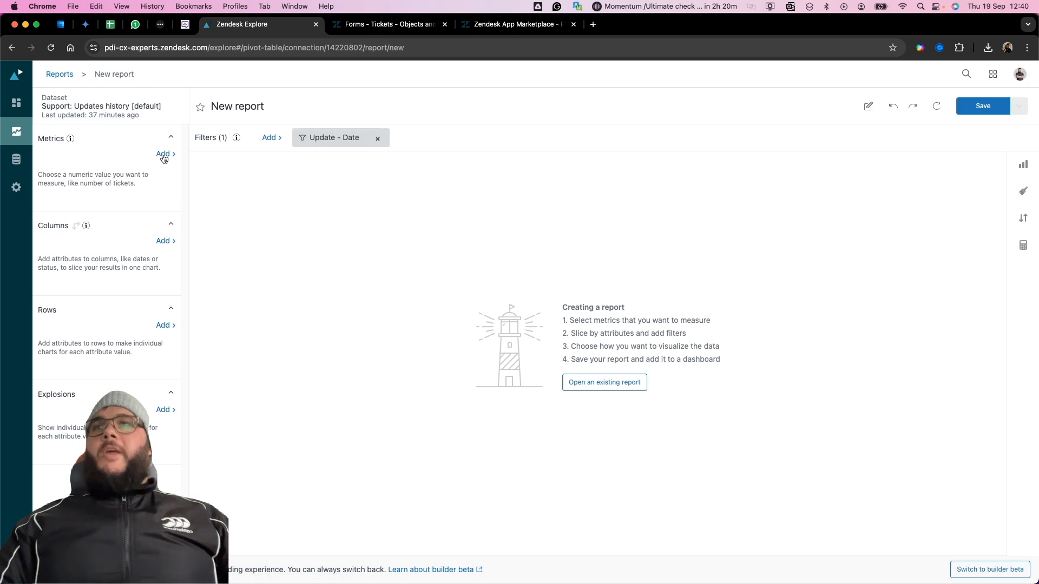
Name the report "What Happened Yesterday" and remove its "Update - Date" filter.
{"action": "left_click", "coordinate": [238, 104]}
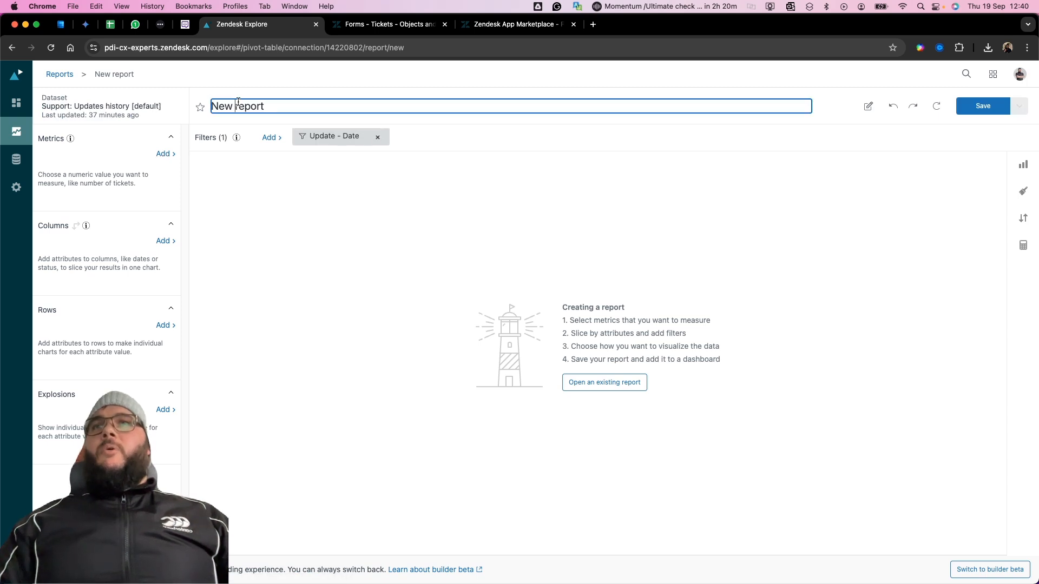
{"action": "type", "text": "What "}
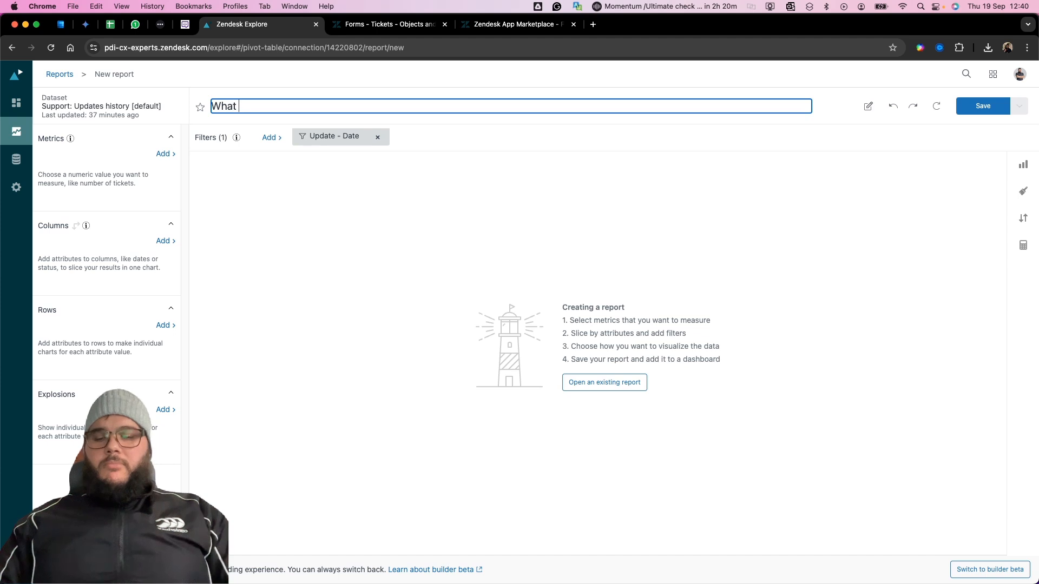
{"action": "type", "text": "Happened Y"}
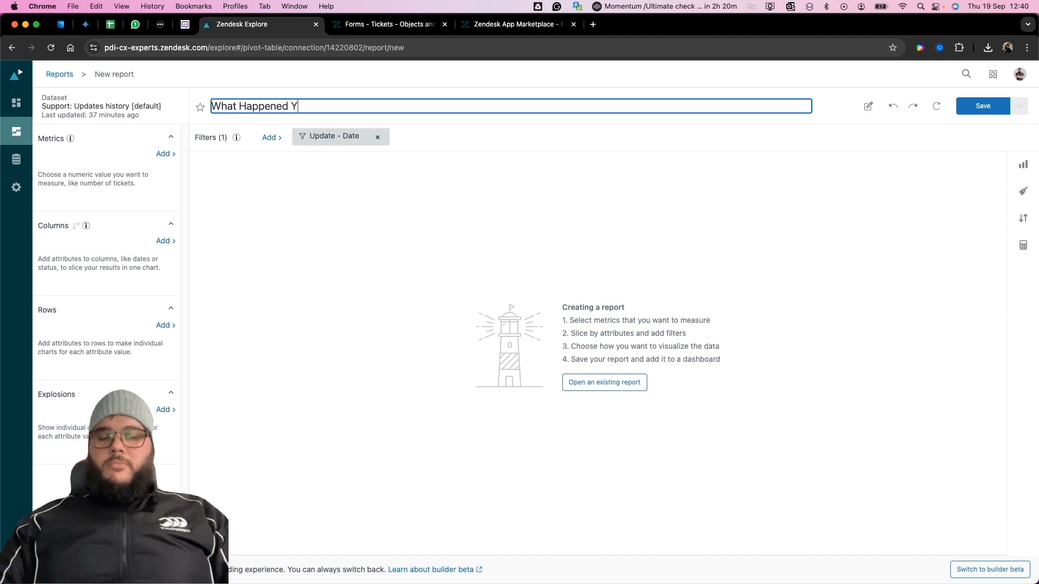
{"action": "type", "text": "esxterday"}
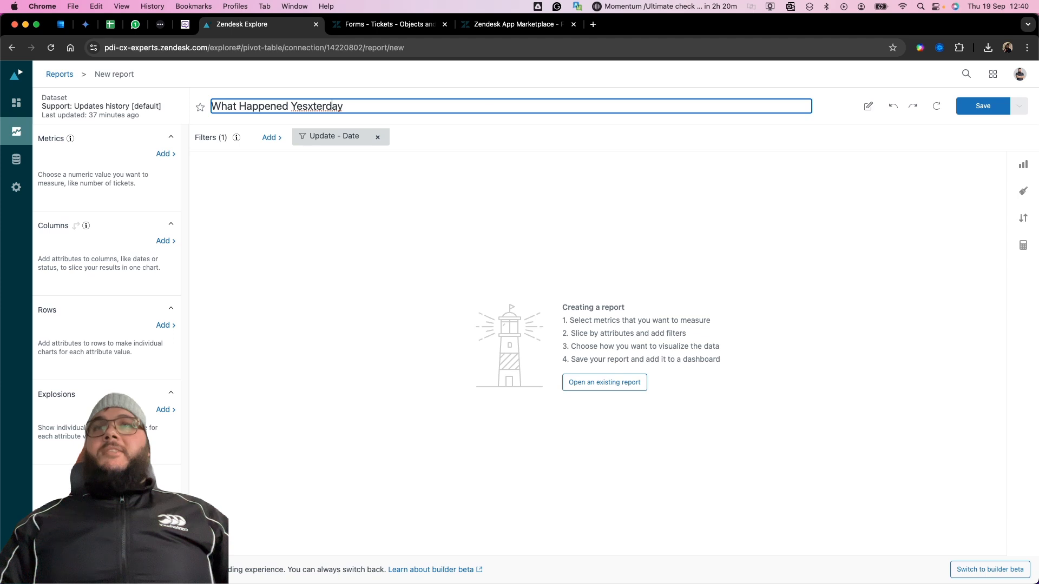
{"action": "left_click", "coordinate": [313, 106]}
{"action": "key", "text": "BackSpace"}
{"action": "left_click", "coordinate": [264, 205]}
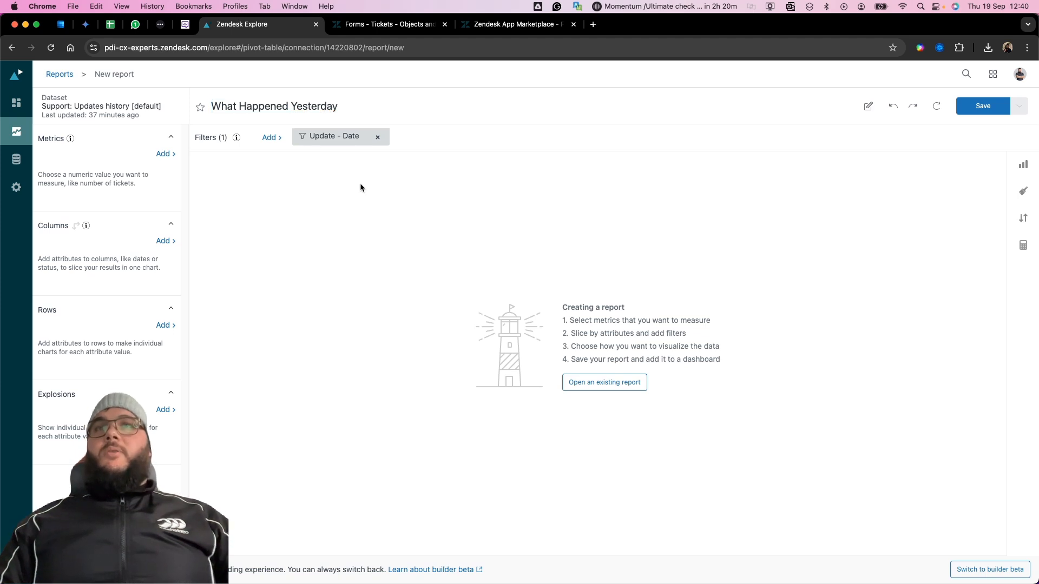
{"action": "left_click", "coordinate": [378, 136]}
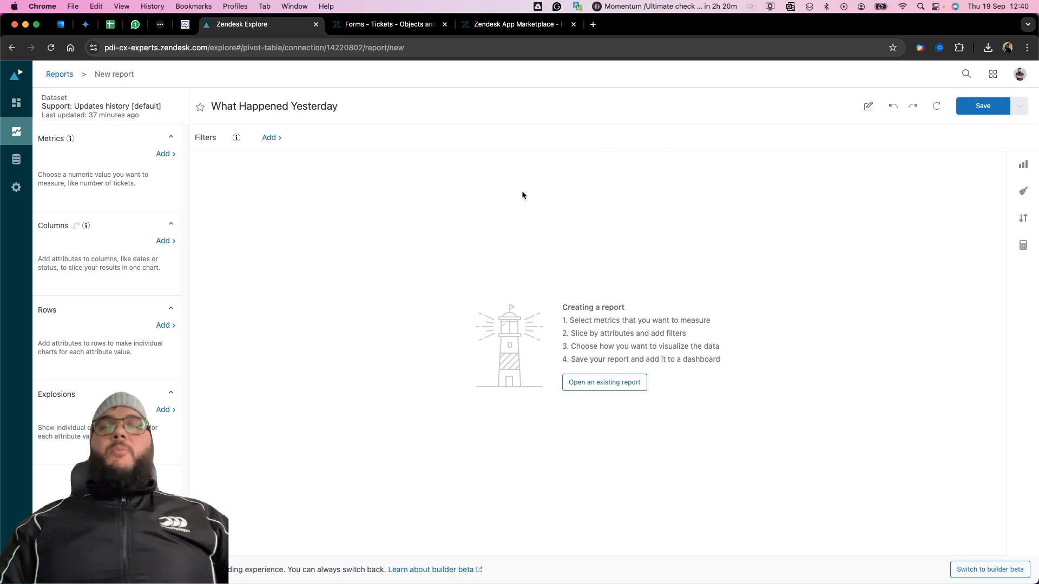
Start a standard calculated metric named "Update Handling Time (min) |" followed by the agent's first name.
{"action": "left_click", "coordinate": [1023, 245]}
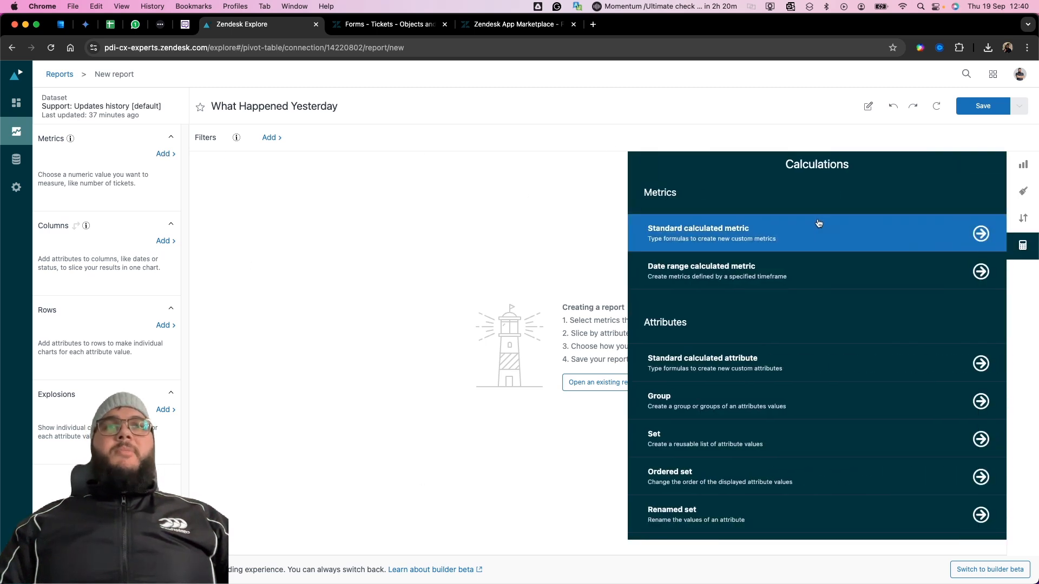
{"action": "left_click", "coordinate": [818, 223]}
{"action": "left_click", "coordinate": [708, 252]}
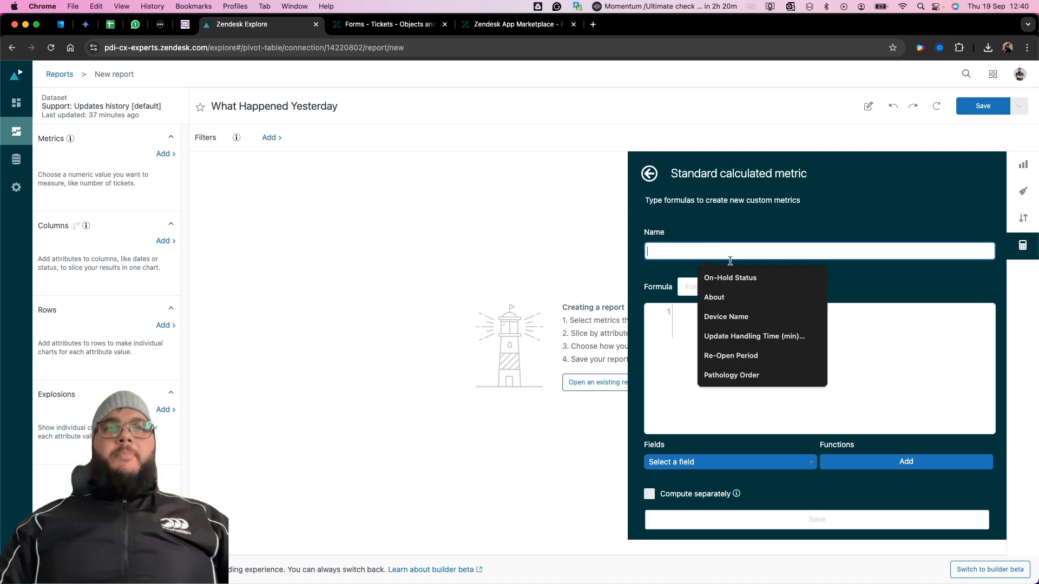
{"action": "left_click", "coordinate": [728, 336]}
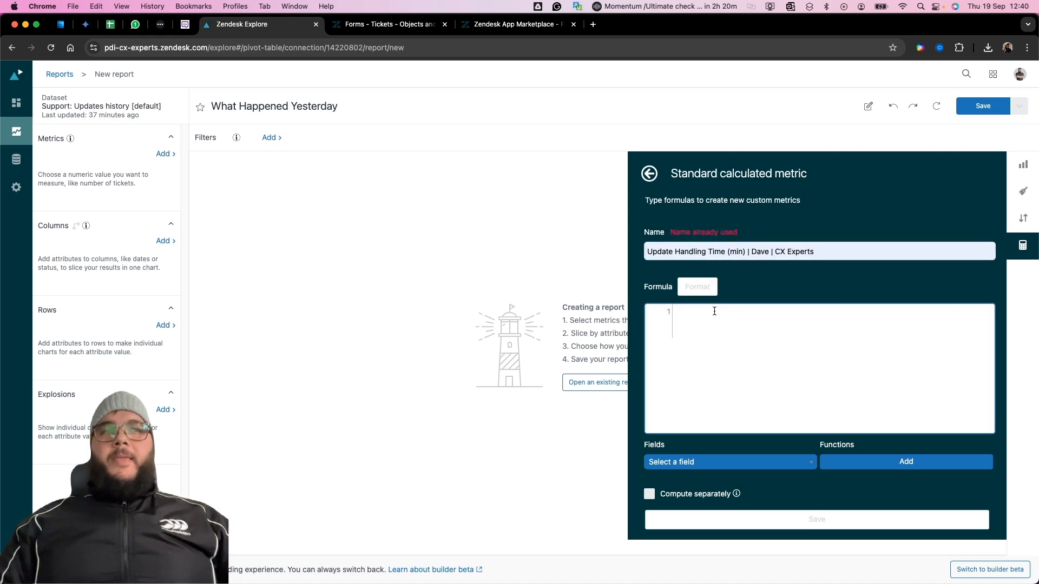
{"action": "left_click", "coordinate": [823, 251]}
{"action": "key", "text": "BackSpace"}
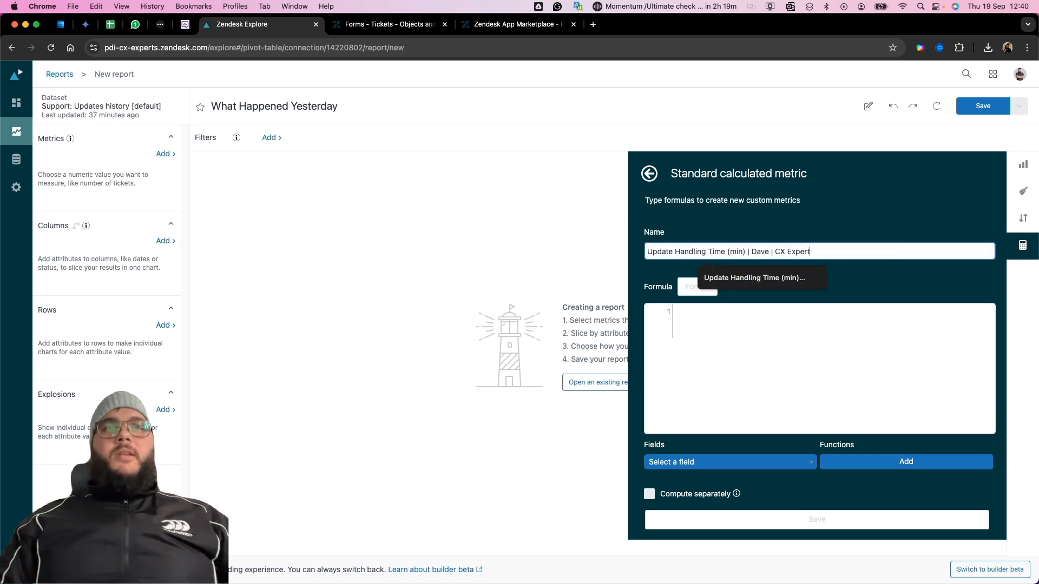
{"action": "key", "text": "BackSpace"}
{"action": "key", "text": "BackSpace"}
{"action": "key", "text": "BackSpace"}
{"action": "key", "text": "BackSpace"}
{"action": "key", "text": "BackSpace"}
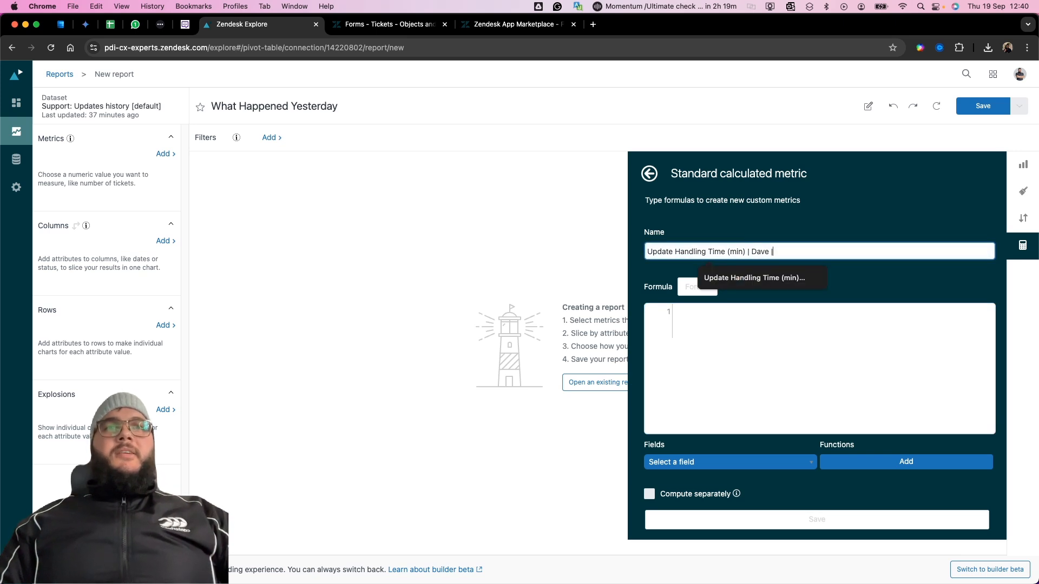
Paste the formula that converts changes in "Total time spent (sec)" to minutes and save the calculated metric.
{"action": "left_click", "coordinate": [881, 309]}
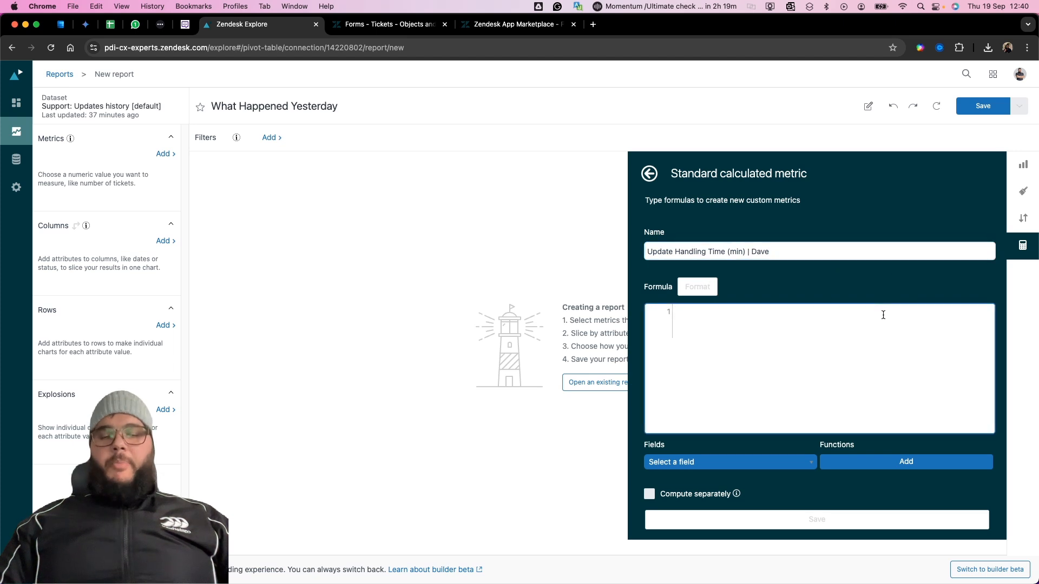
{"action": "key", "text": "cmd+v"}
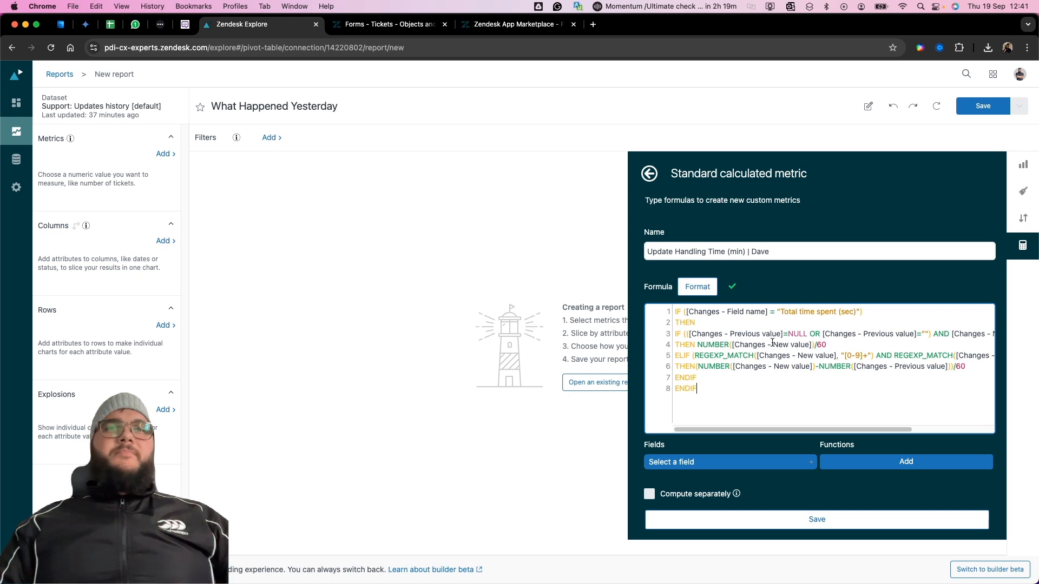
{"action": "left_click", "coordinate": [854, 517]}
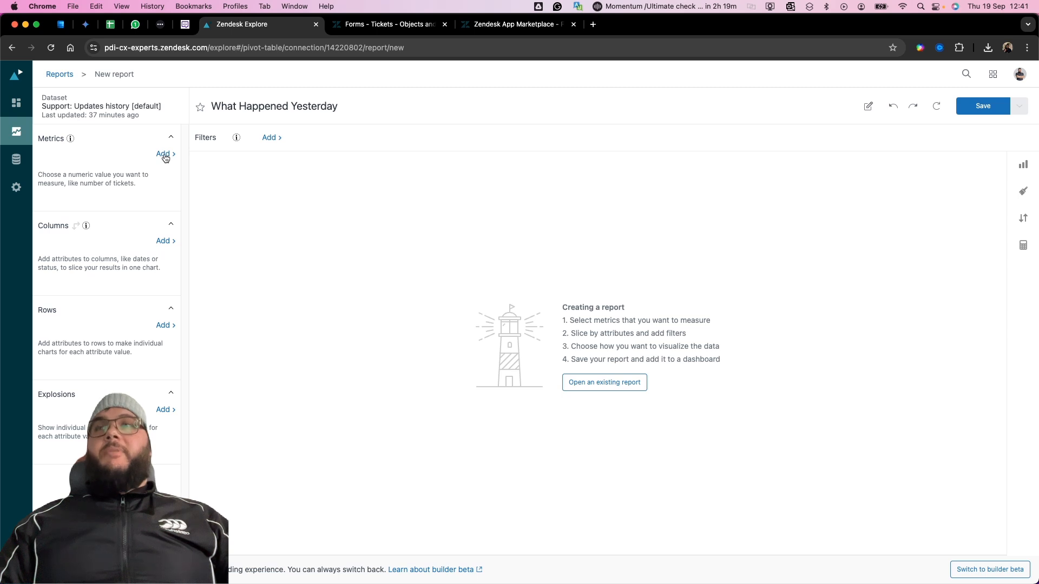
Add the Updates, Public comments, Internal comments and Comments metrics to the report.
{"action": "left_click", "coordinate": [164, 154]}
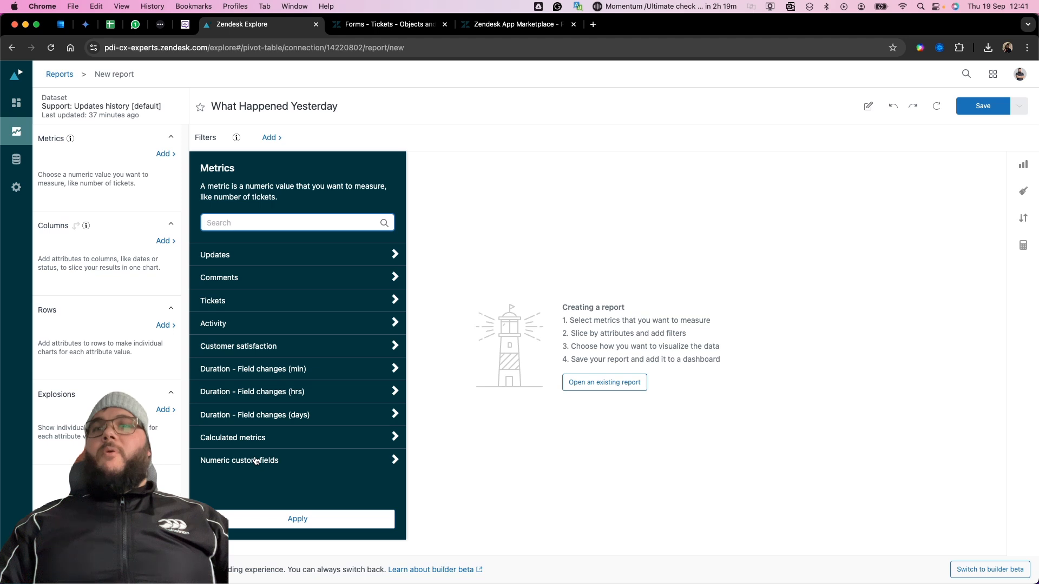
{"action": "left_click", "coordinate": [150, 268]}
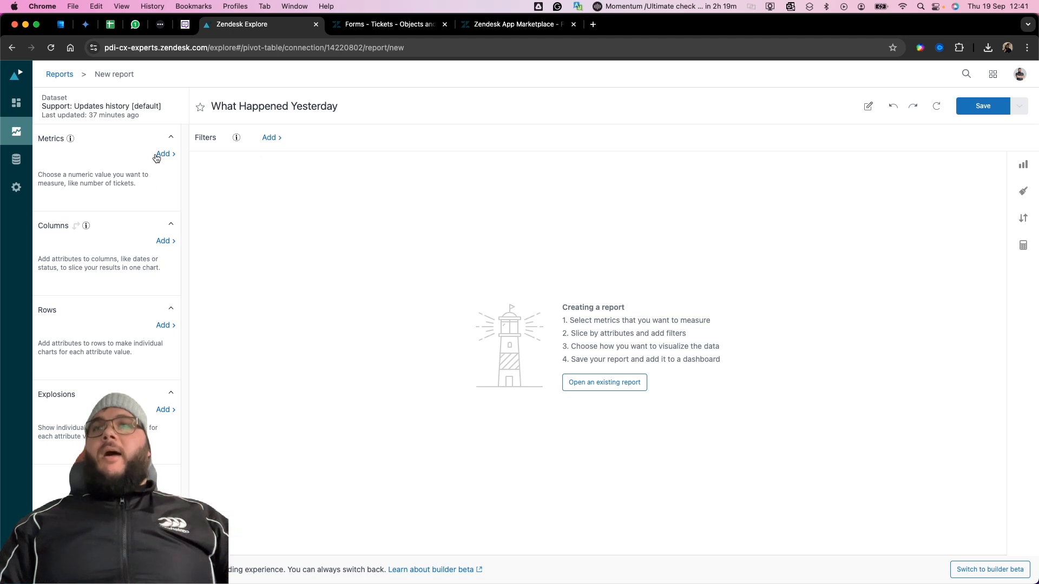
{"action": "left_click", "coordinate": [163, 154]}
{"action": "left_click", "coordinate": [238, 254]}
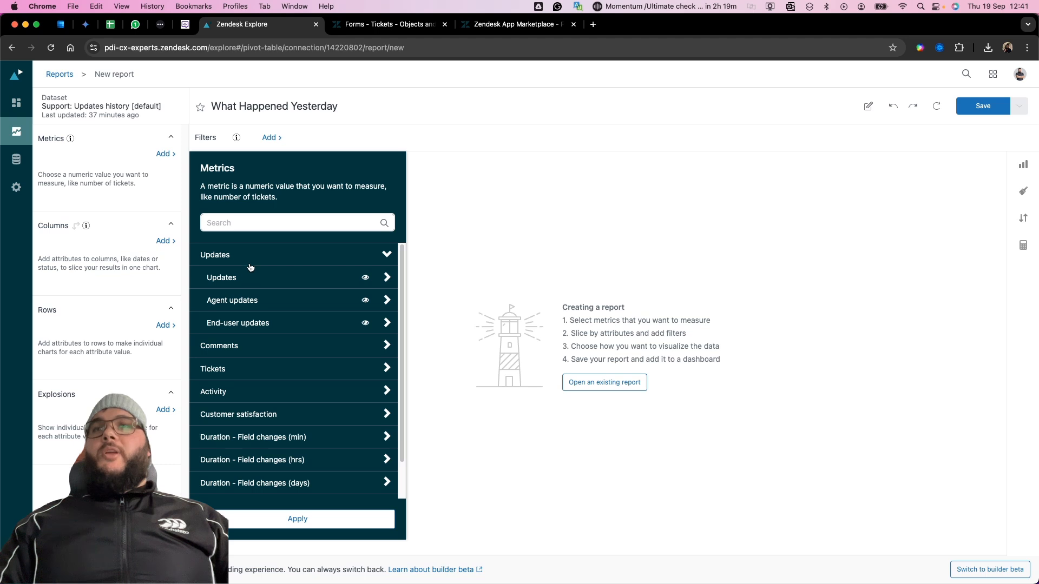
{"action": "left_click", "coordinate": [259, 277]}
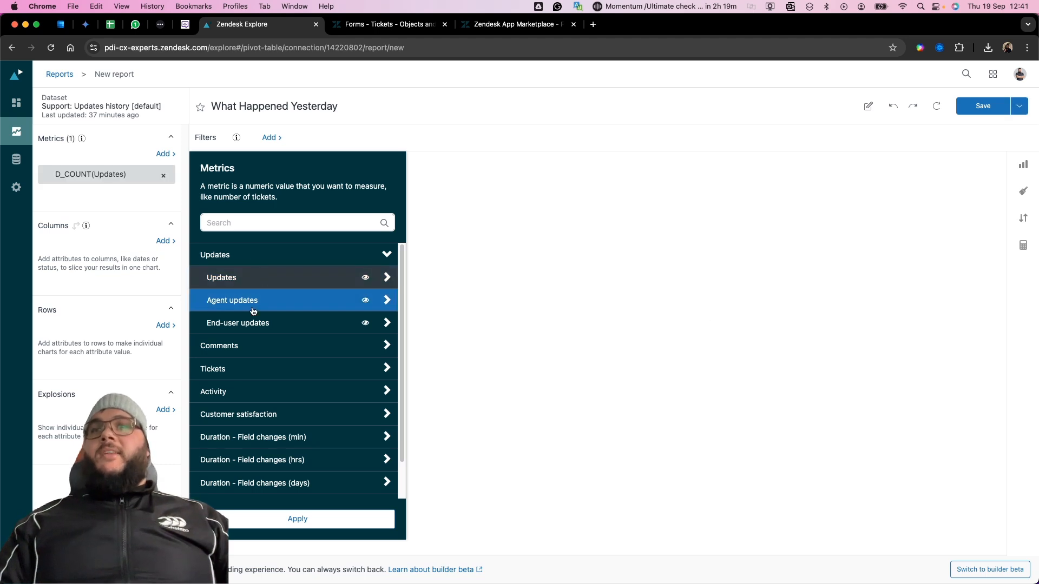
{"action": "left_click", "coordinate": [246, 347]}
{"action": "left_click", "coordinate": [256, 398]}
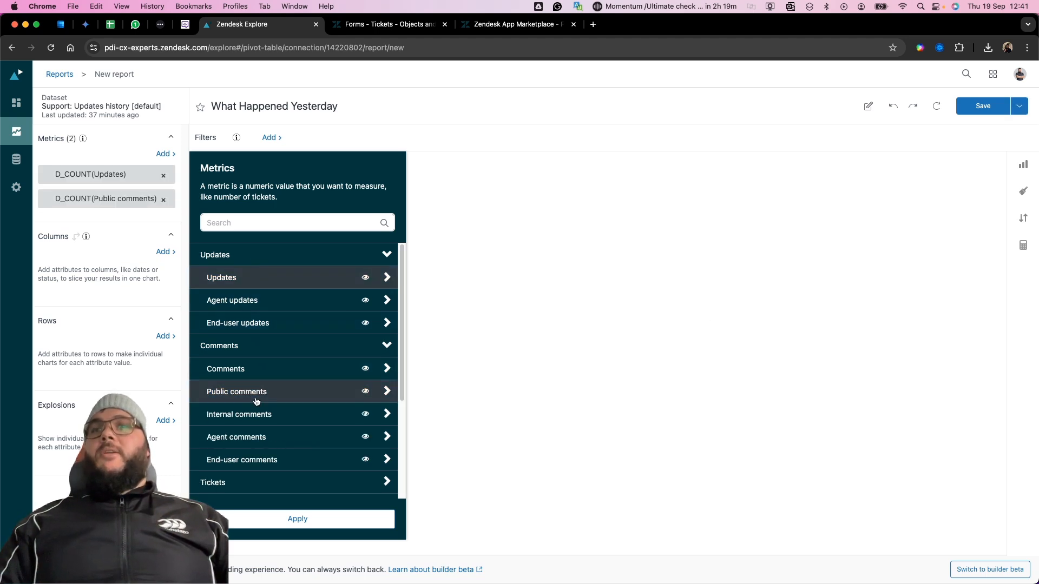
{"action": "left_click", "coordinate": [258, 414]}
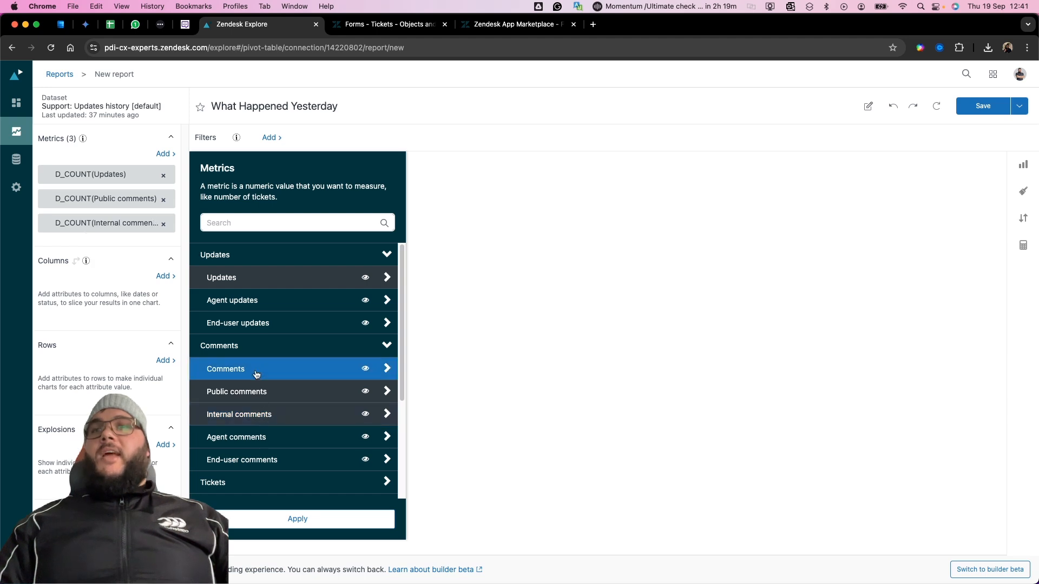
{"action": "left_click", "coordinate": [256, 373]}
Add the Tickets solved and Tickets updated metrics and apply the metric selection.
{"action": "scroll", "coordinate": [260, 373], "scroll_direction": "down", "scroll_amount": 3}
{"action": "left_click", "coordinate": [244, 399]}
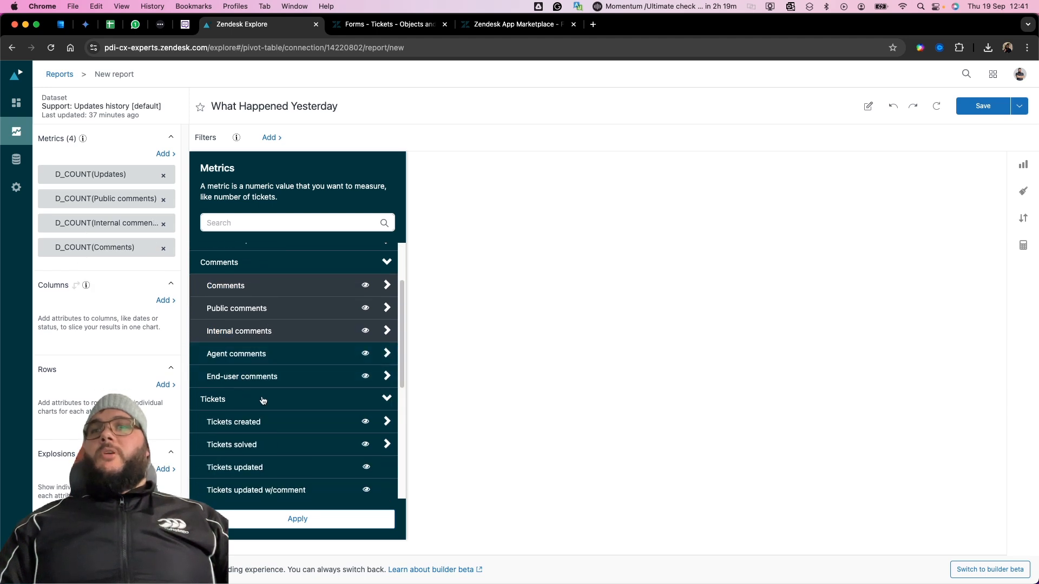
{"action": "scroll", "coordinate": [263, 400], "scroll_direction": "down", "scroll_amount": 3}
{"action": "left_click", "coordinate": [255, 285]}
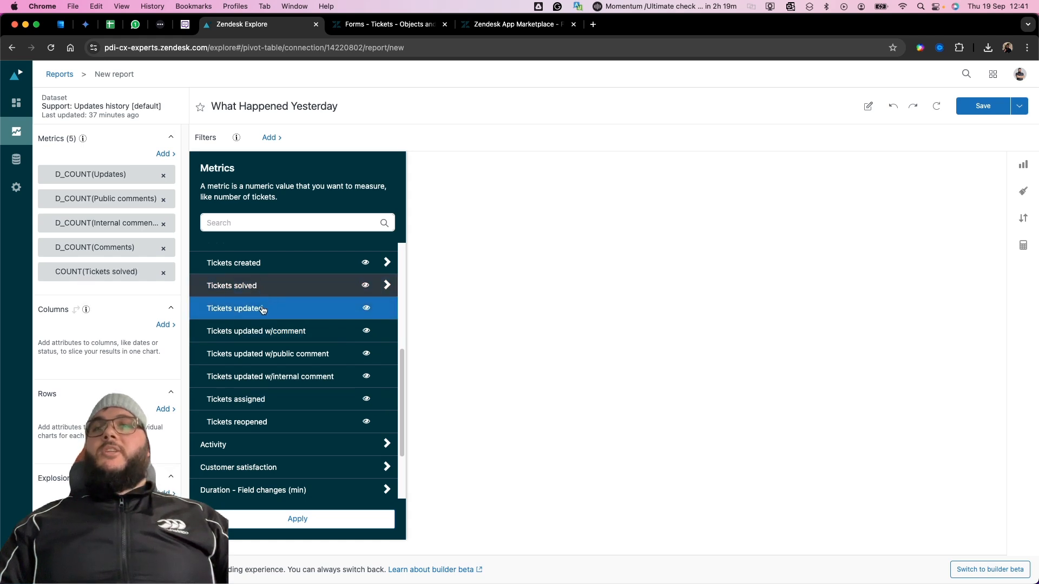
{"action": "left_click", "coordinate": [263, 309]}
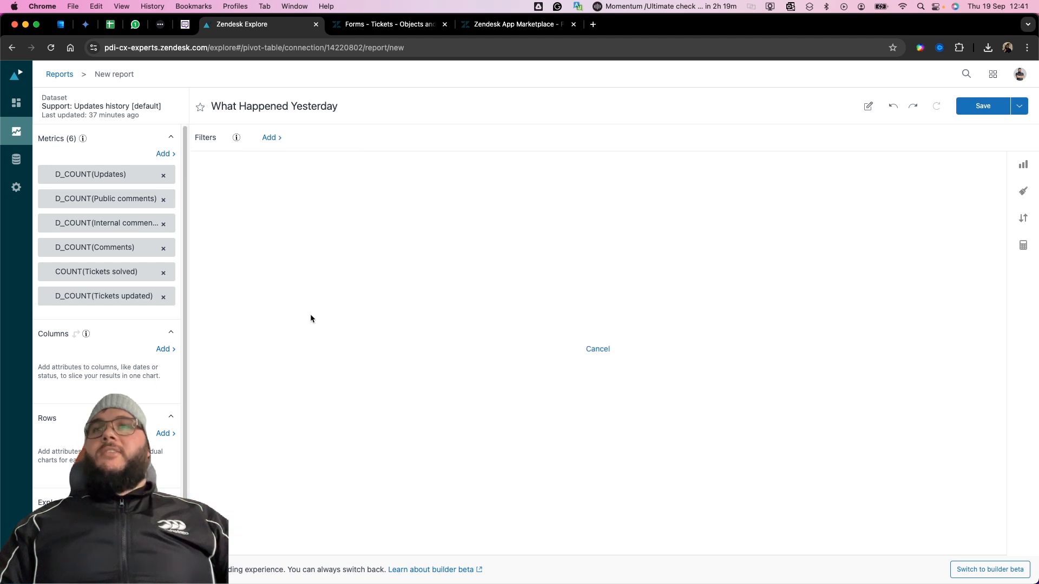
Switch the report's visualization to Table and add the Updater name attribute to the rows.
{"action": "left_click", "coordinate": [1023, 165]}
{"action": "left_click", "coordinate": [808, 292]}
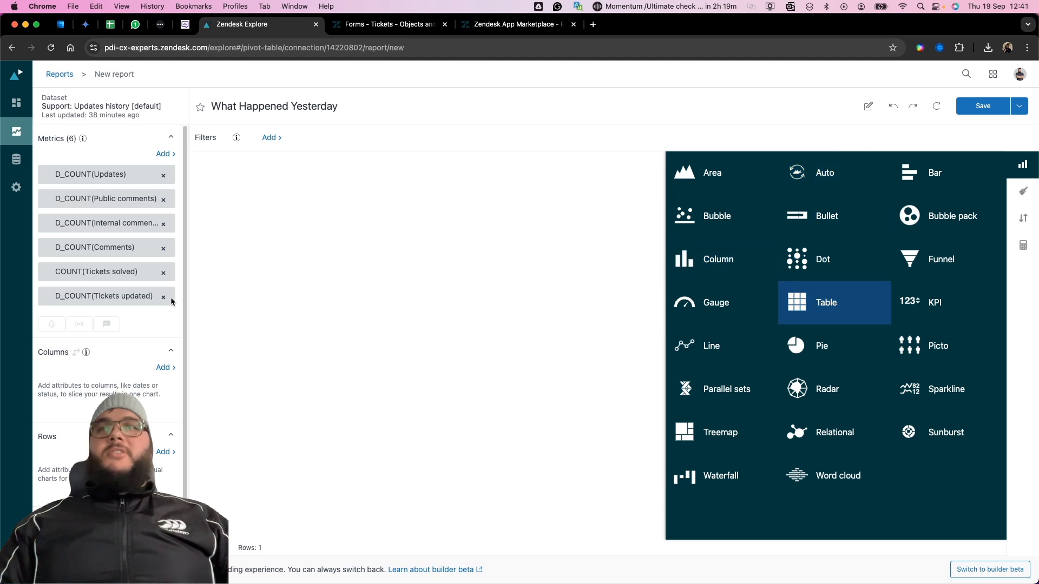
{"action": "left_click", "coordinate": [166, 452]}
{"action": "left_click", "coordinate": [234, 357]}
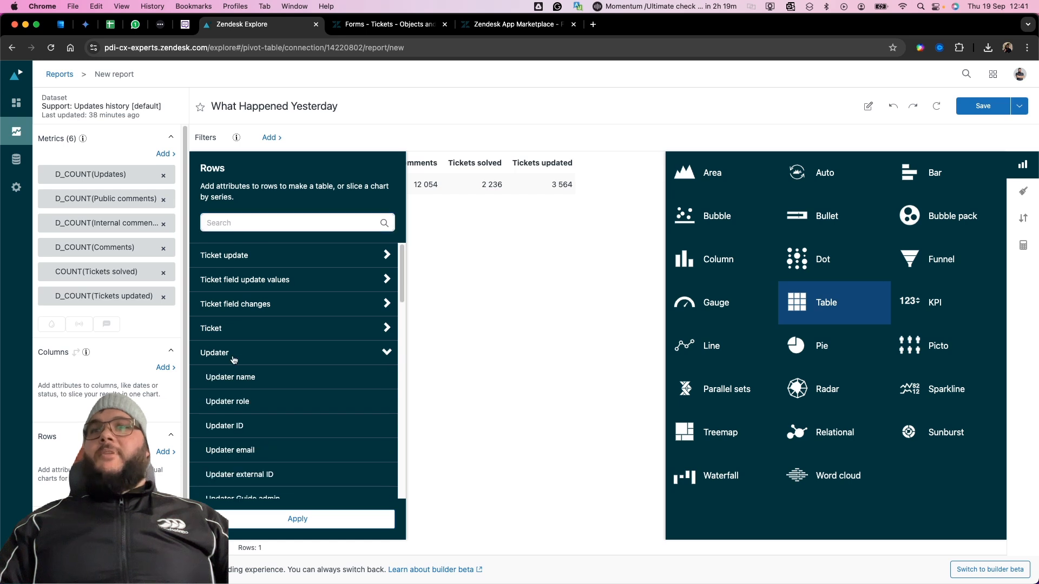
{"action": "left_click", "coordinate": [241, 377]}
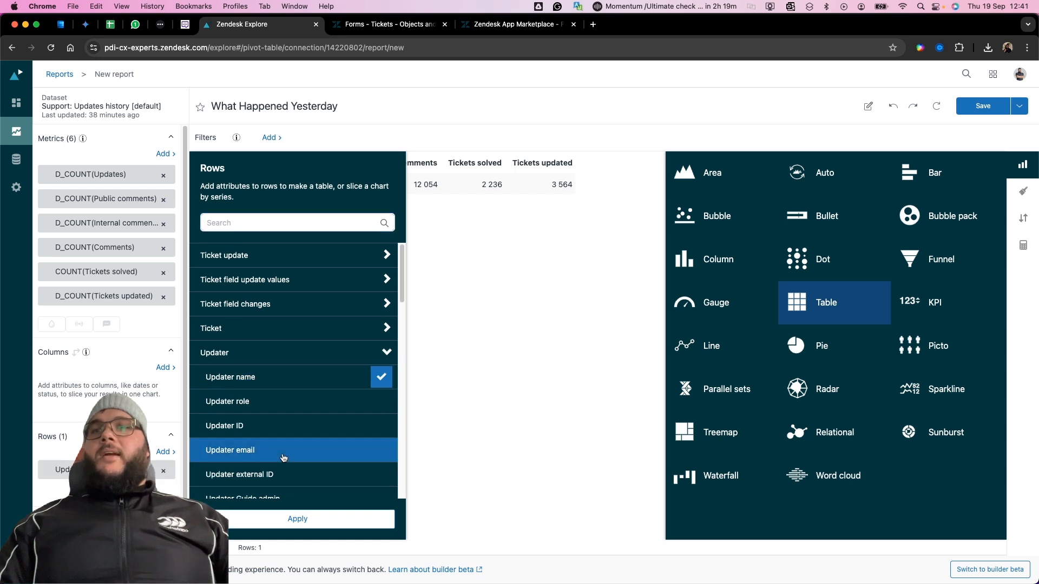
{"action": "left_click", "coordinate": [298, 518]}
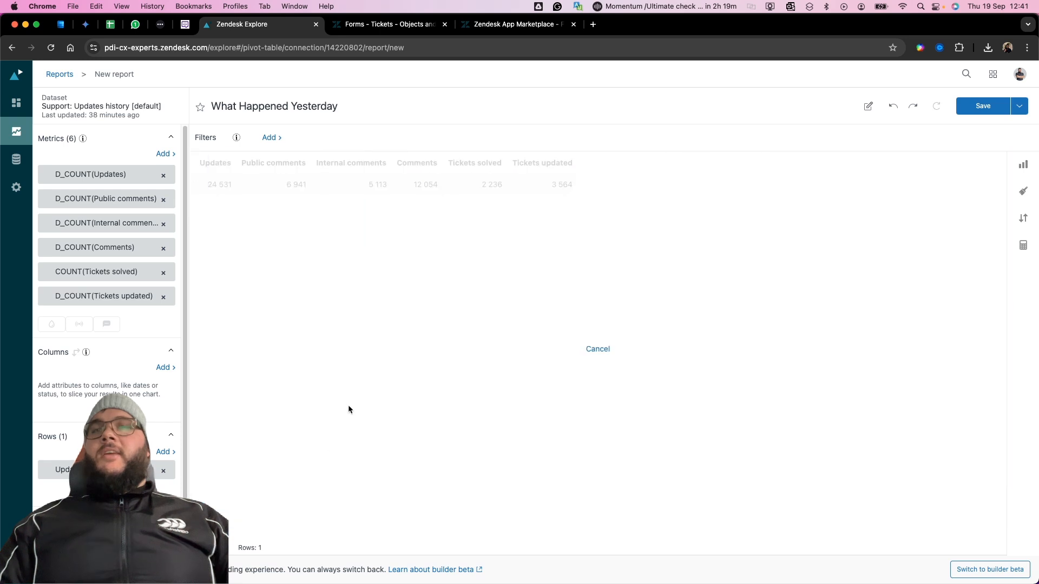
Add an Updater role filter and limit it to Admin and Agent.
{"action": "scroll", "coordinate": [249, 339], "scroll_direction": "down", "scroll_amount": 1}
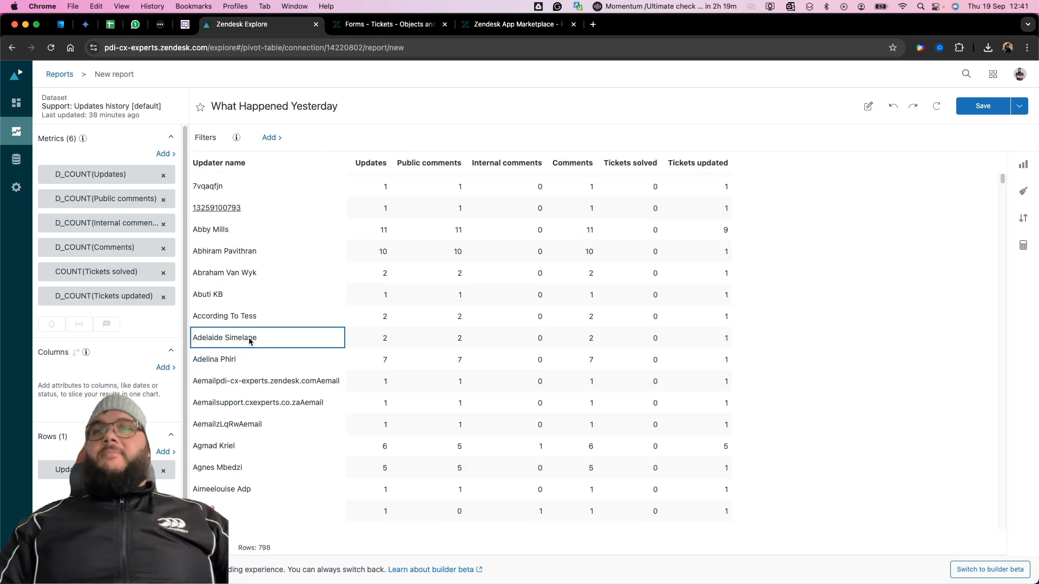
{"action": "scroll", "coordinate": [251, 340], "scroll_direction": "down", "scroll_amount": 5}
{"action": "scroll", "coordinate": [258, 331], "scroll_direction": "up", "scroll_amount": 10}
{"action": "left_click", "coordinate": [270, 137]}
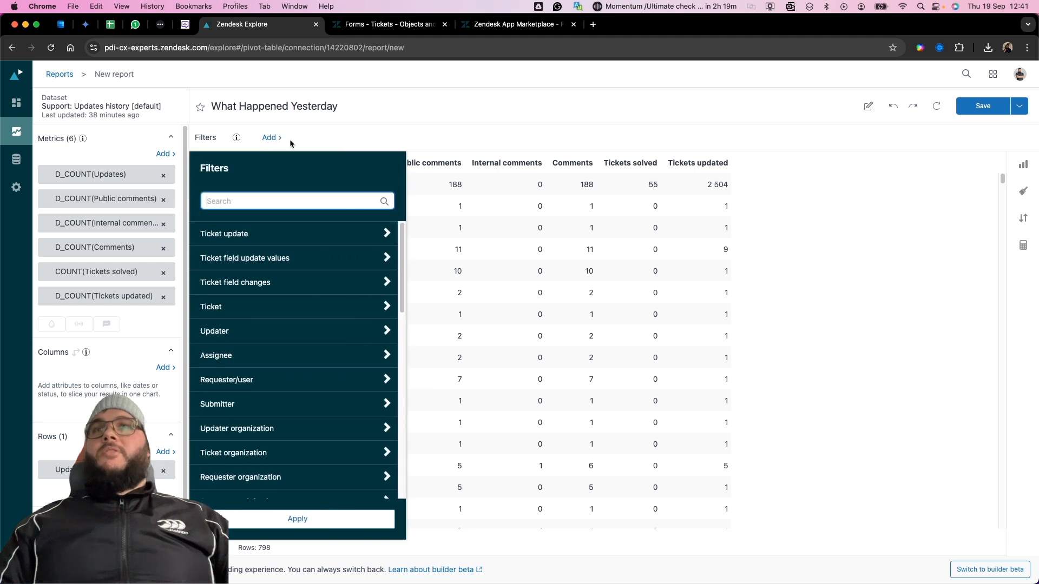
{"action": "type", "text": "updater"}
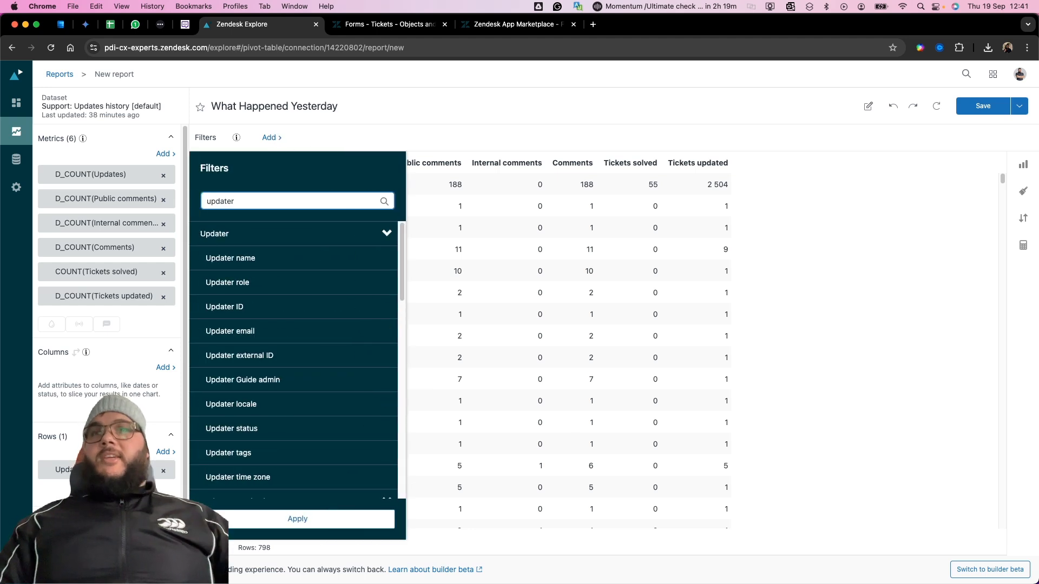
{"action": "left_click", "coordinate": [287, 282]}
{"action": "left_click", "coordinate": [330, 138]}
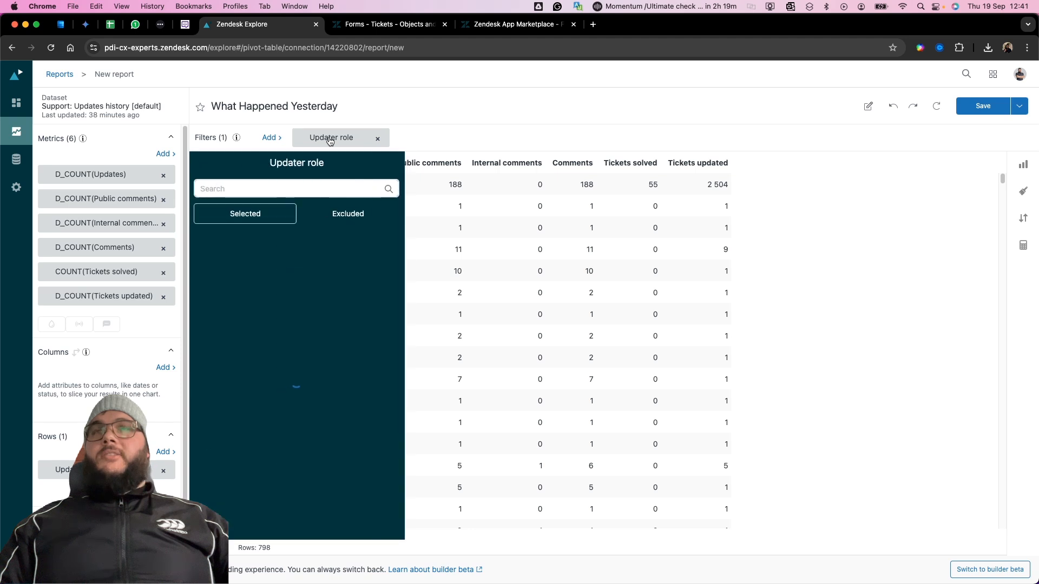
{"action": "left_click", "coordinate": [216, 293]}
{"action": "left_click", "coordinate": [216, 313]}
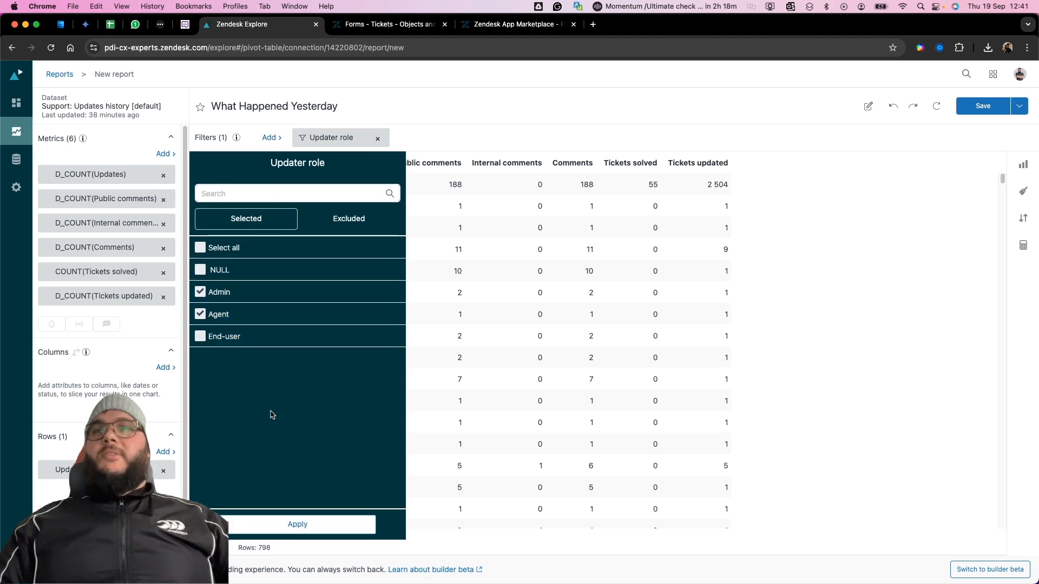
{"action": "left_click", "coordinate": [277, 520]}
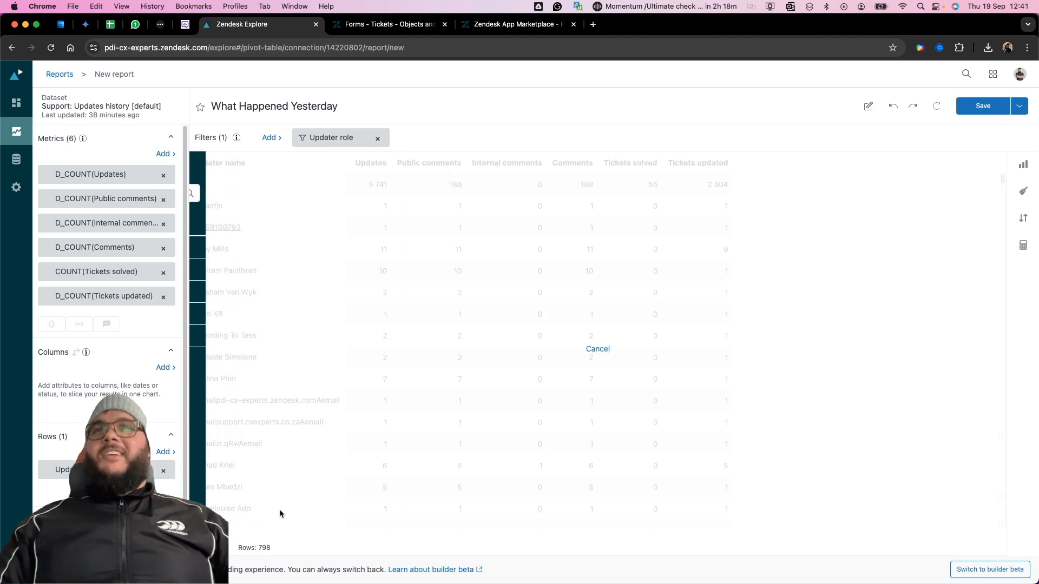
Find the "Update - Date" attribute under "Time - Ticket update" and add it as a report filter.
{"action": "left_click", "coordinate": [281, 136]}
{"action": "type", "text": "update"}
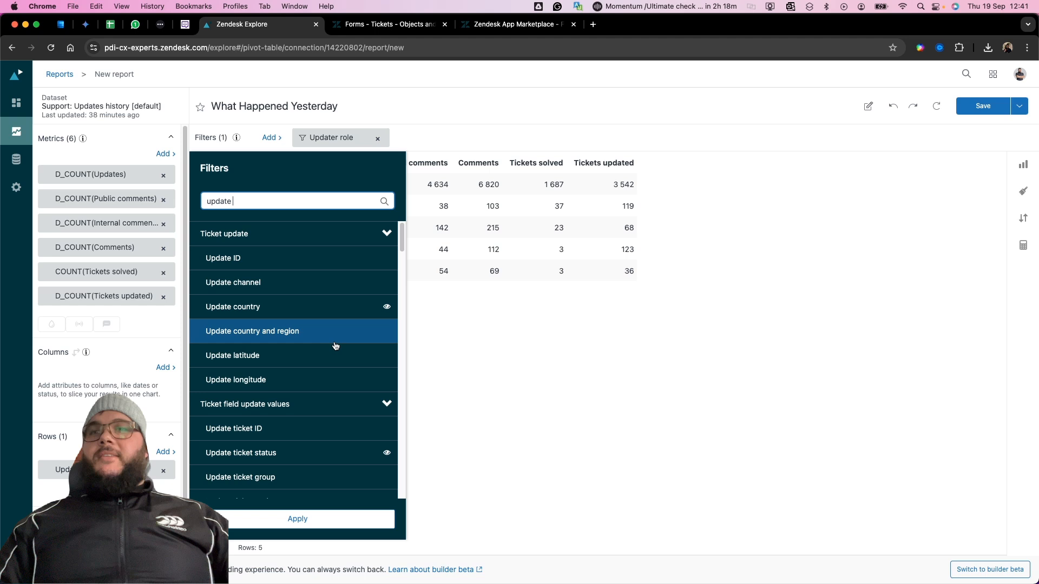
{"action": "type", "text": " da"}
{"action": "key", "text": "super+a"}
{"action": "type", "text": "date"}
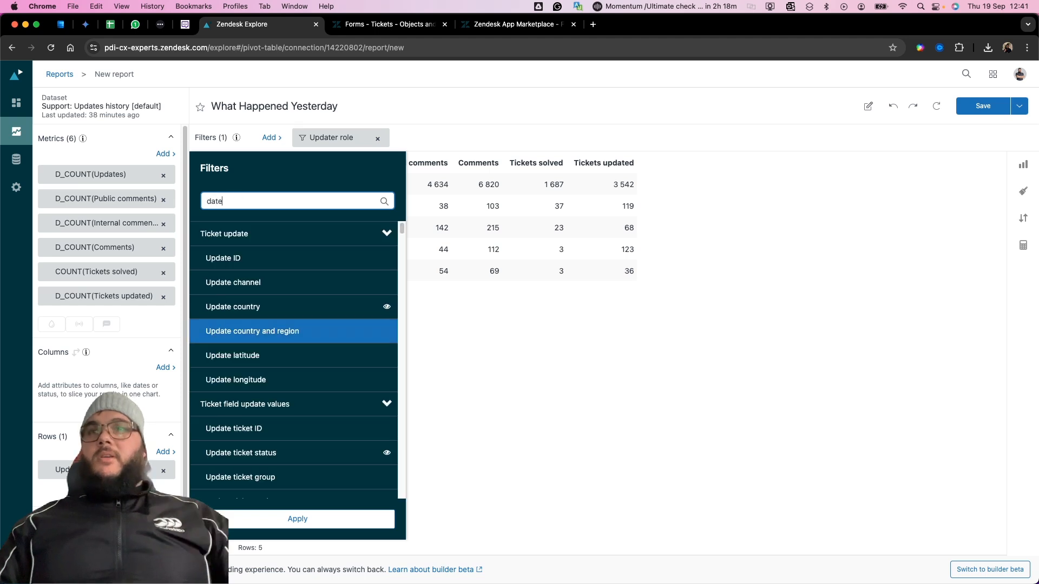
{"action": "scroll", "coordinate": [297, 390], "scroll_direction": "down", "scroll_amount": 1}
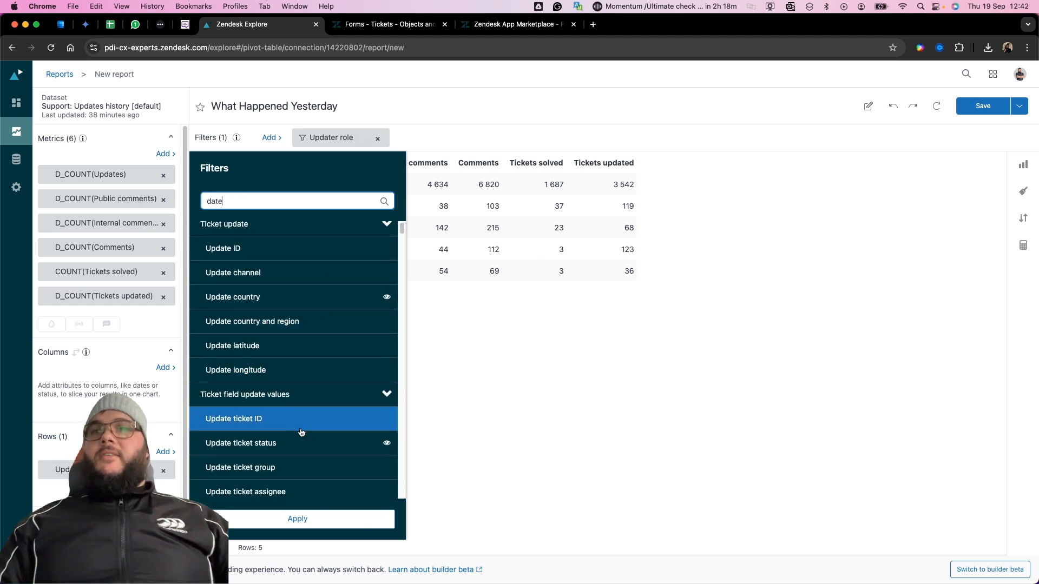
{"action": "scroll", "coordinate": [296, 390], "scroll_direction": "down", "scroll_amount": 9}
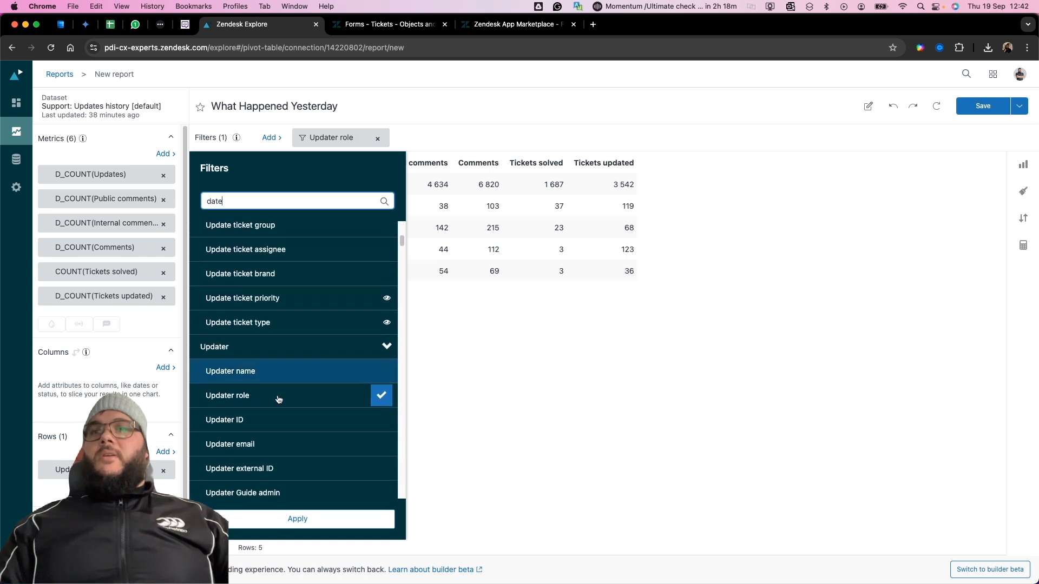
{"action": "scroll", "coordinate": [295, 400], "scroll_direction": "down", "scroll_amount": 8}
{"action": "scroll", "coordinate": [292, 399], "scroll_direction": "up", "scroll_amount": 5}
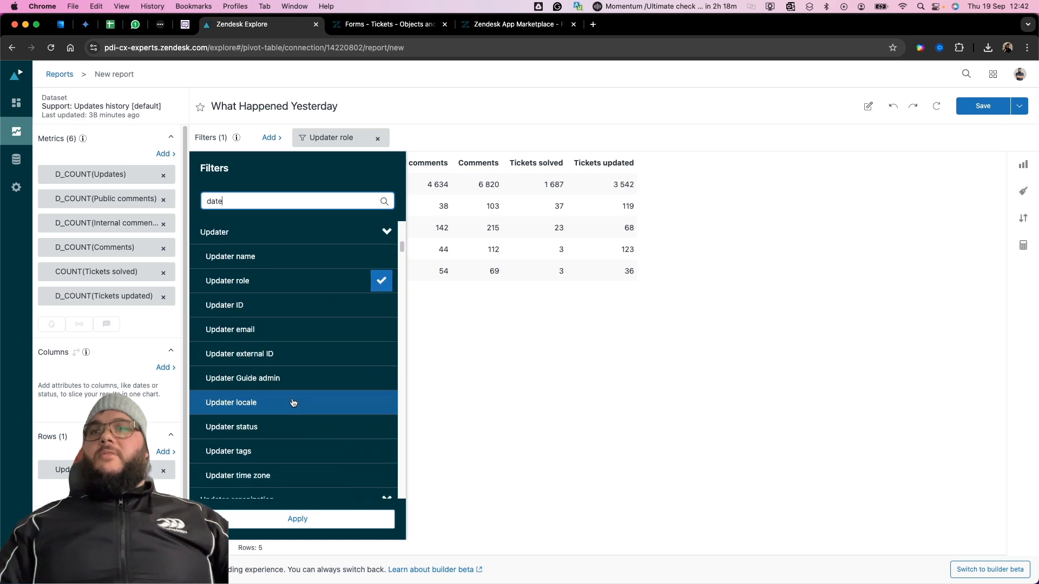
{"action": "scroll", "coordinate": [292, 399], "scroll_direction": "down", "scroll_amount": 8}
{"action": "left_click", "coordinate": [251, 454]}
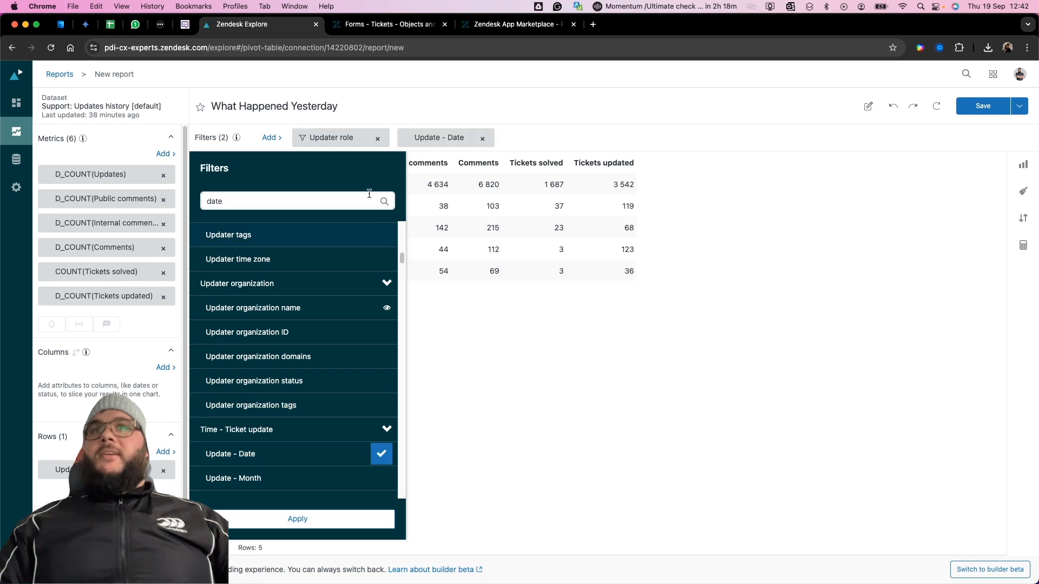
Set the "Update - Date" filter's date range to Yesterday and apply it.
{"action": "left_click", "coordinate": [437, 140]}
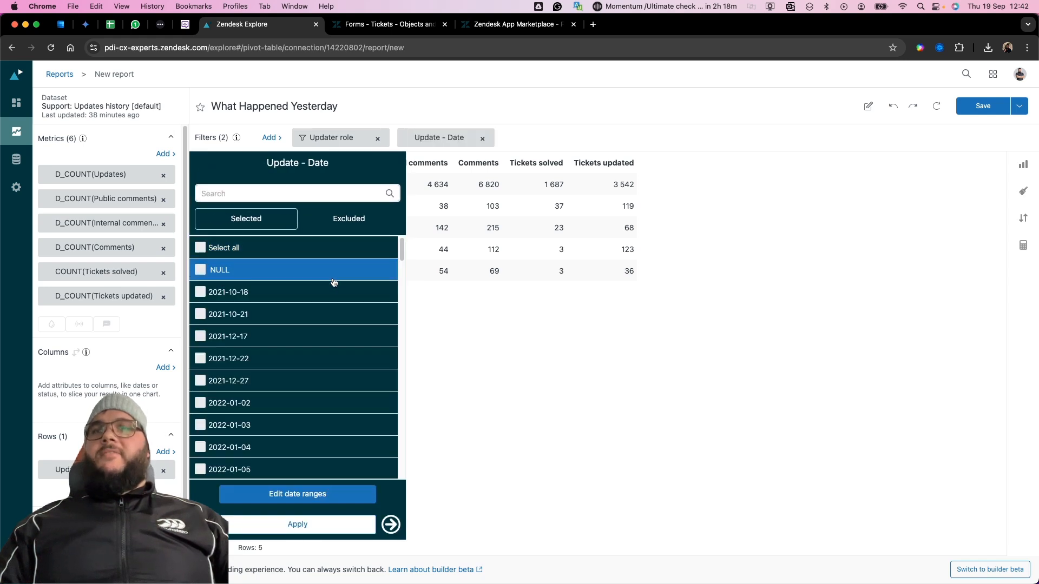
{"action": "left_click", "coordinate": [332, 500]}
{"action": "left_click", "coordinate": [497, 189]}
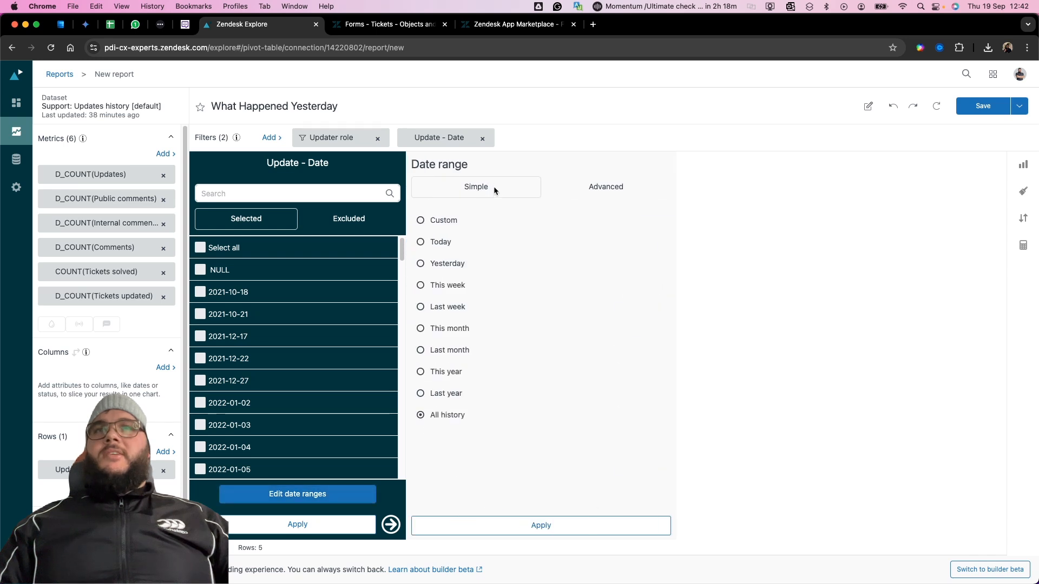
{"action": "left_click", "coordinate": [454, 262]}
{"action": "left_click", "coordinate": [542, 533]}
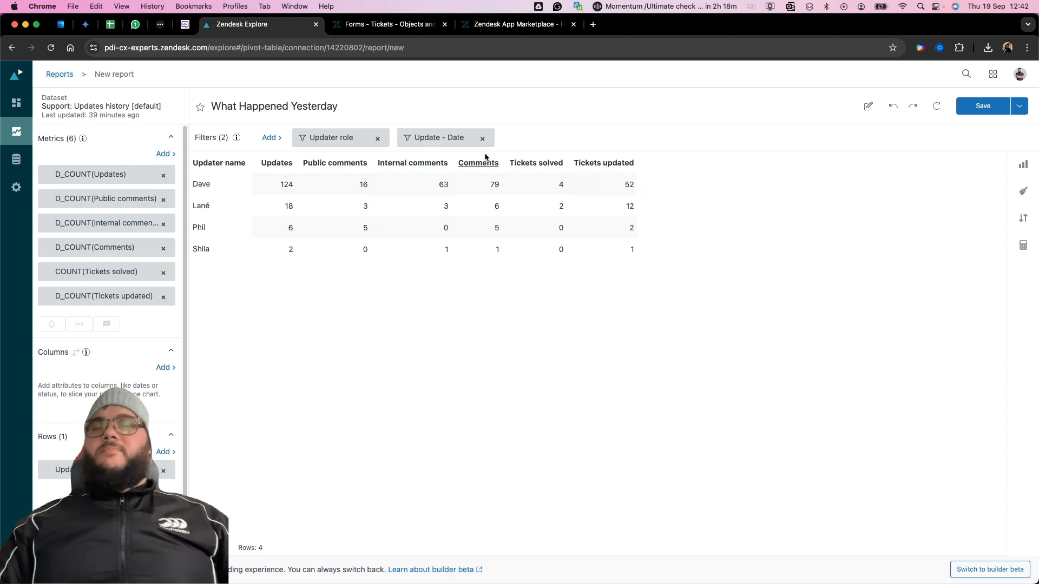
Add the calculated metric "Update Handling Time (min) |" ending in only the agent's first name to the report.
{"action": "left_click", "coordinate": [162, 155]}
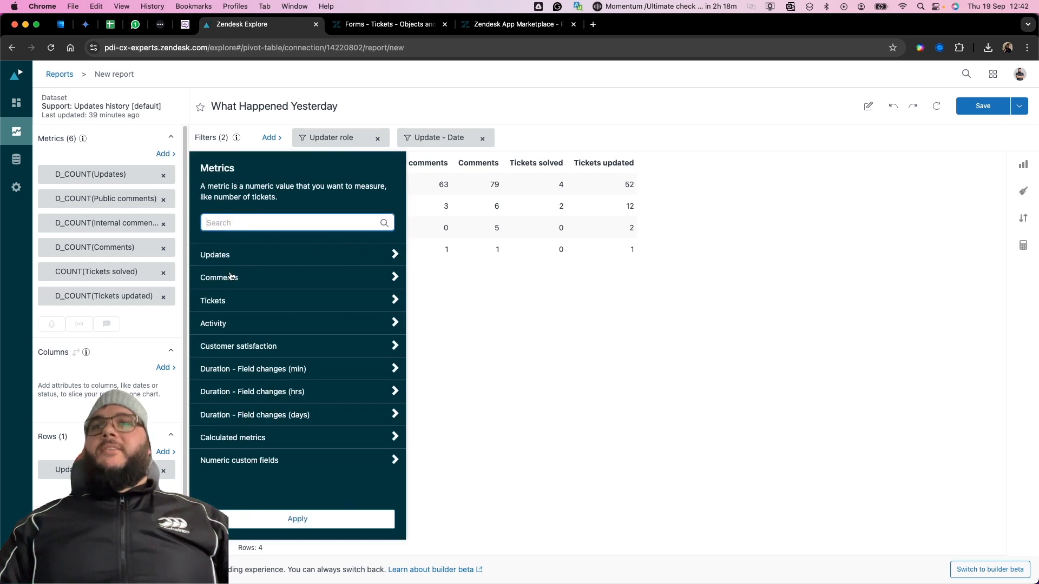
{"action": "left_click", "coordinate": [231, 257]}
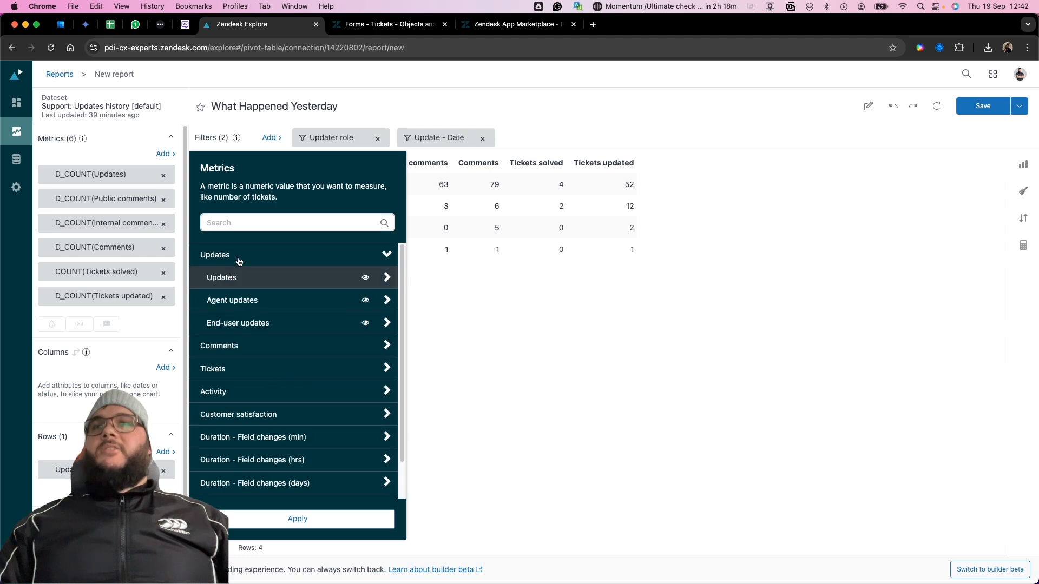
{"action": "left_click", "coordinate": [239, 259]}
{"action": "left_click", "coordinate": [246, 225]}
{"action": "type", "text": "update"}
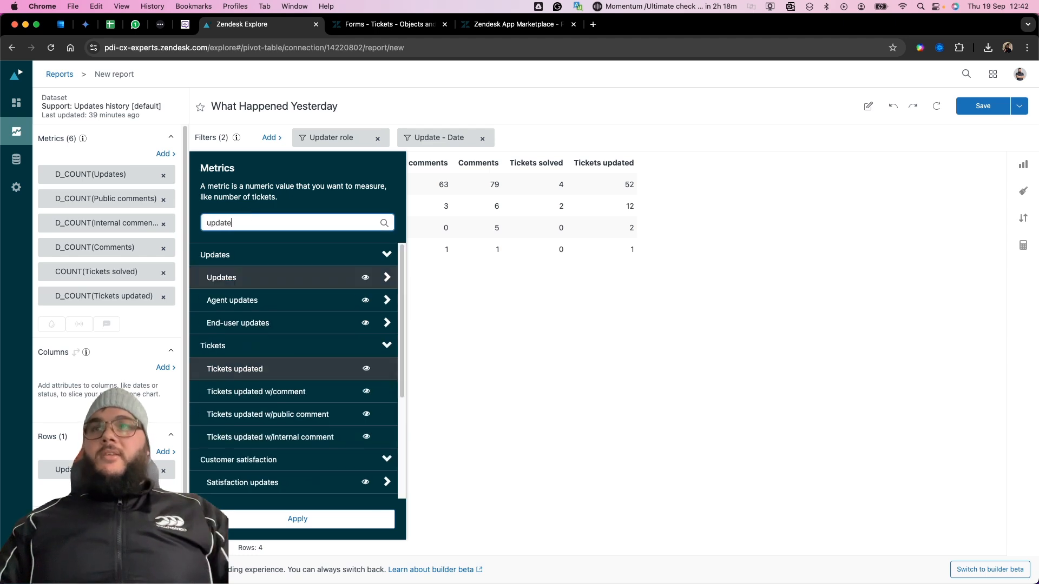
{"action": "scroll", "coordinate": [293, 422], "scroll_direction": "down", "scroll_amount": 5}
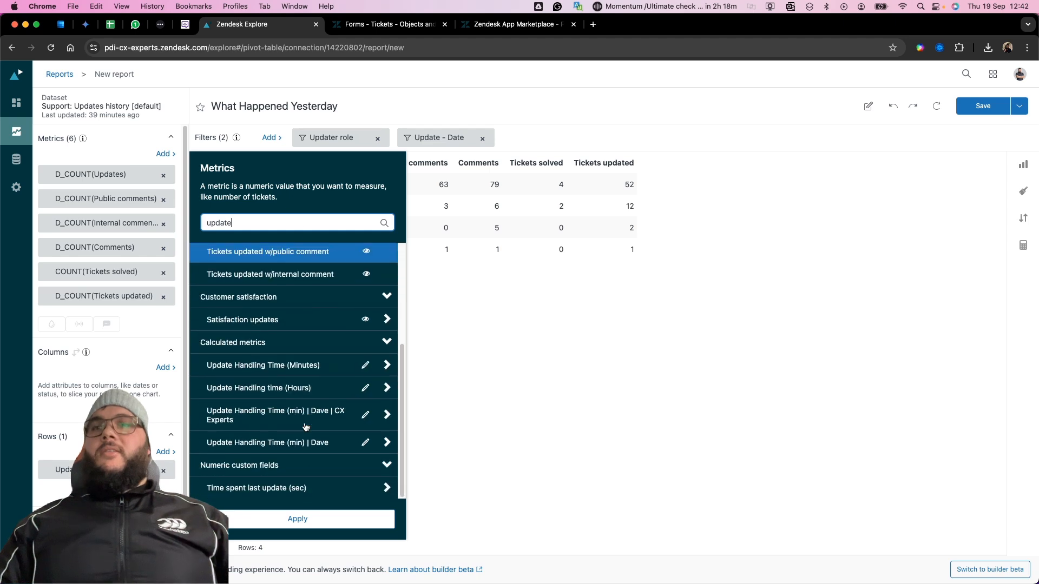
{"action": "left_click", "coordinate": [279, 443]}
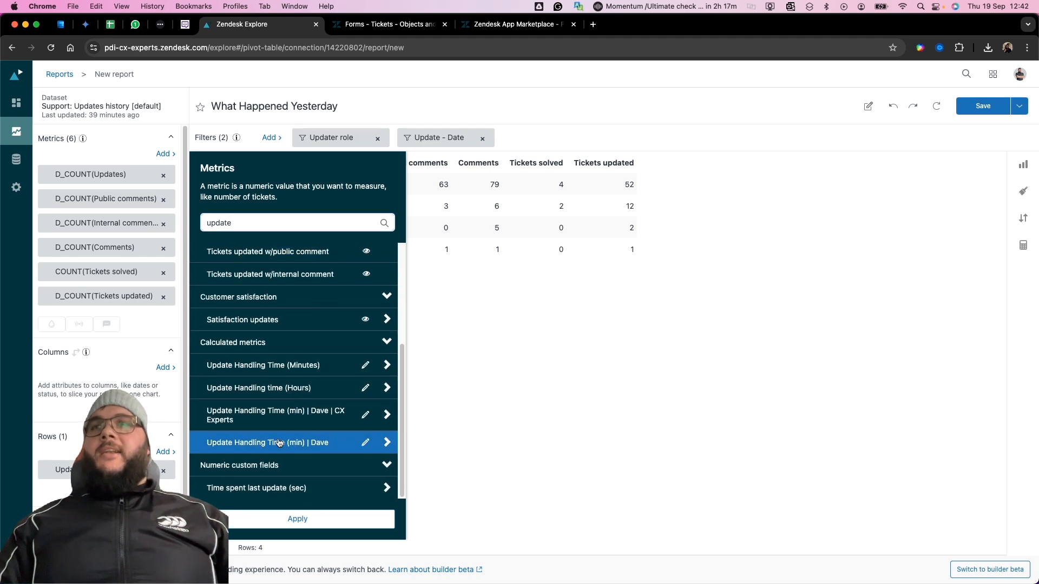
{"action": "left_click", "coordinate": [297, 519]}
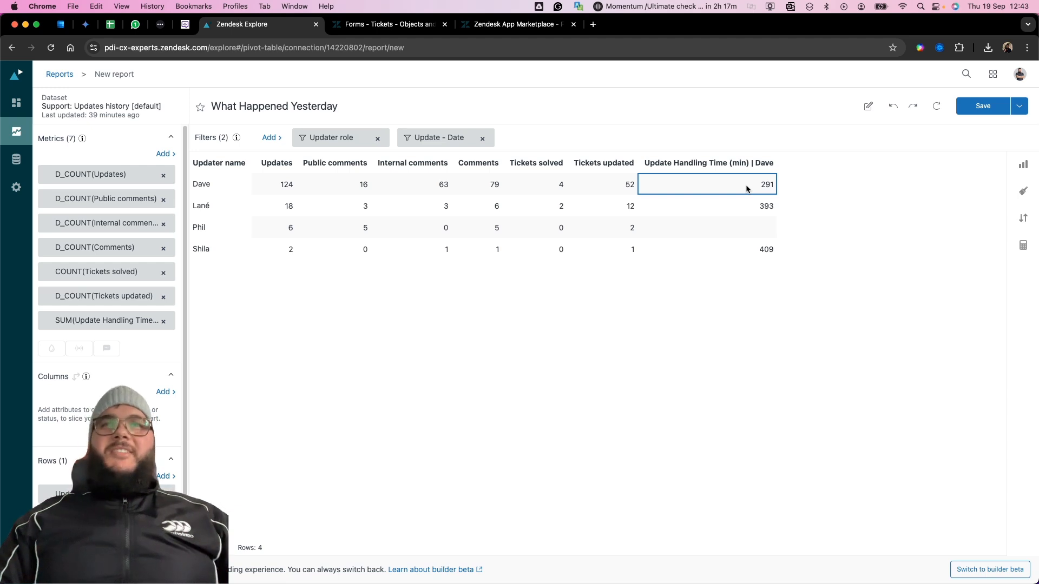
Rename the update handling time column header in the table to "Time was spent on Zendesk".
{"action": "left_click", "coordinate": [699, 165]}
{"action": "type", "text": "Time"}
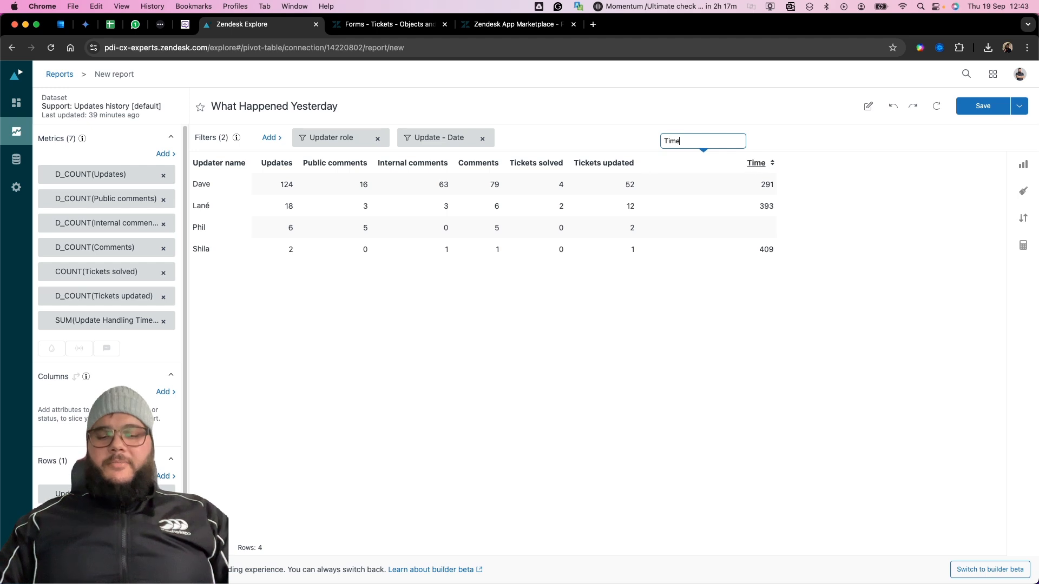
{"action": "type", "text": " was spent on Zendesk"}
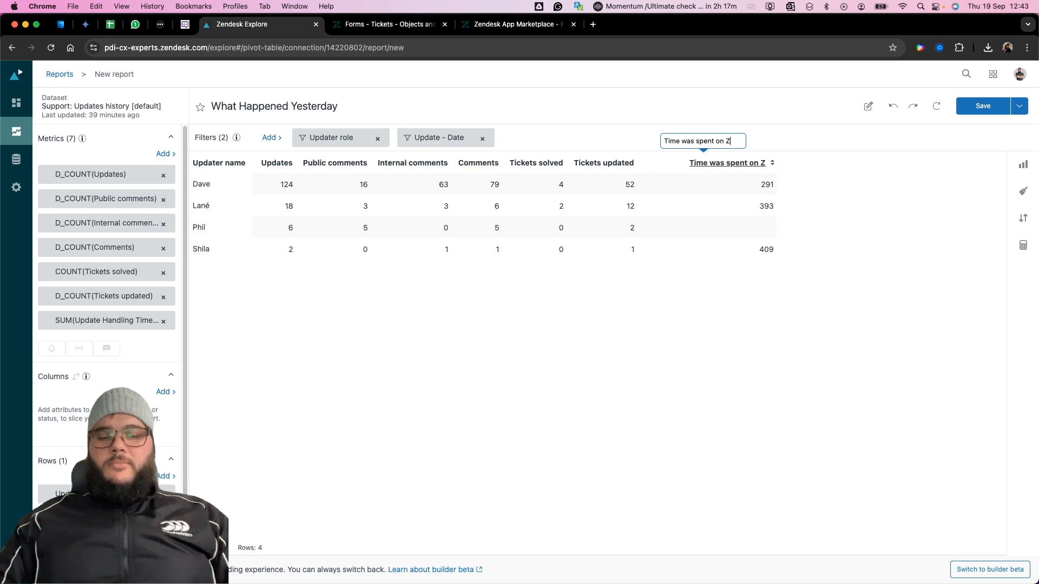
{"action": "left_click", "coordinate": [935, 260]}
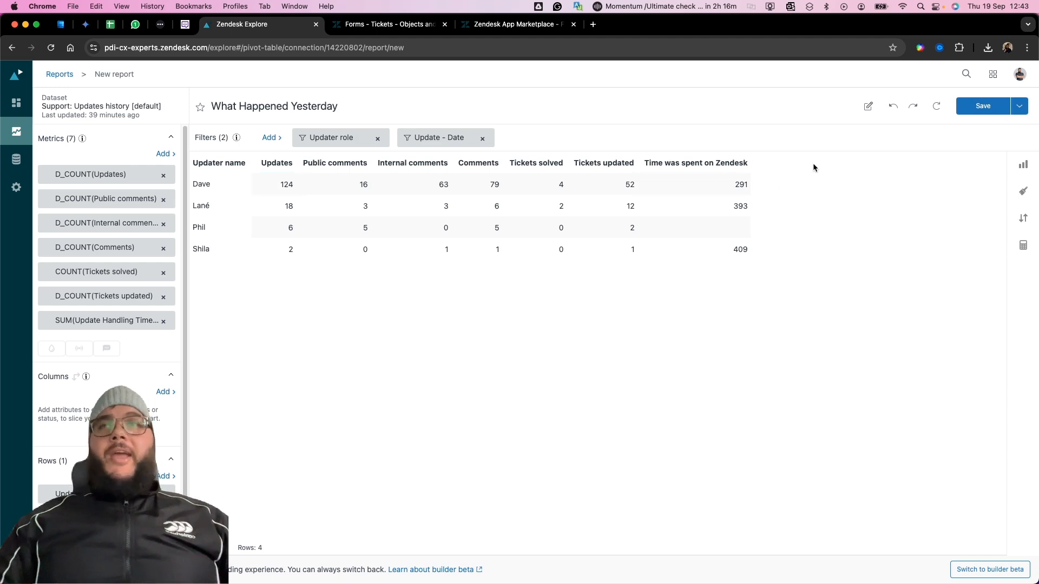
Create a standard calculated metric with the formula SUM(Update Handling Time (Minutes))/COUNT(Agent updates).
{"action": "left_click", "coordinate": [1023, 246]}
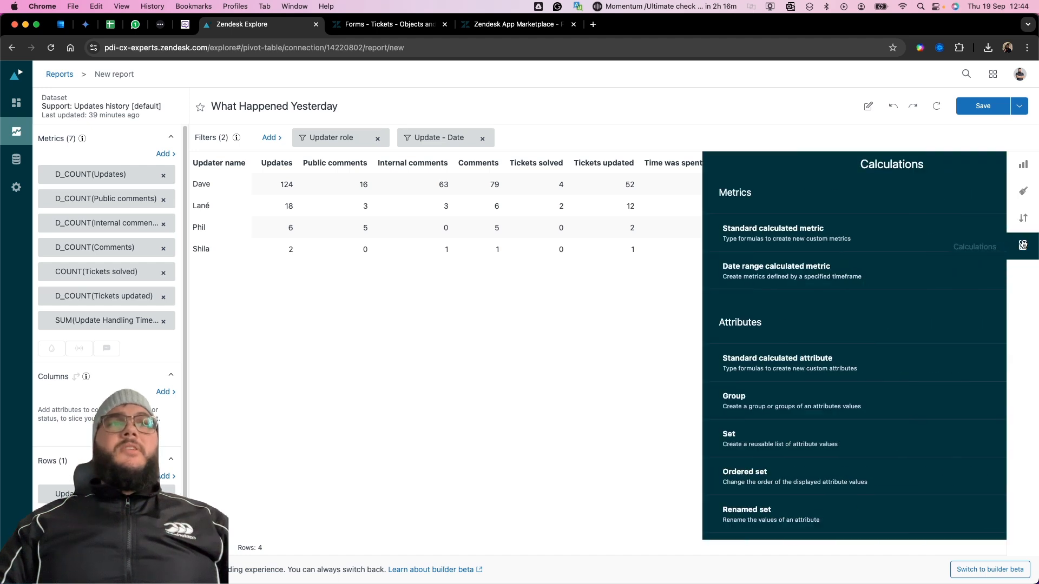
{"action": "left_click", "coordinate": [722, 244]}
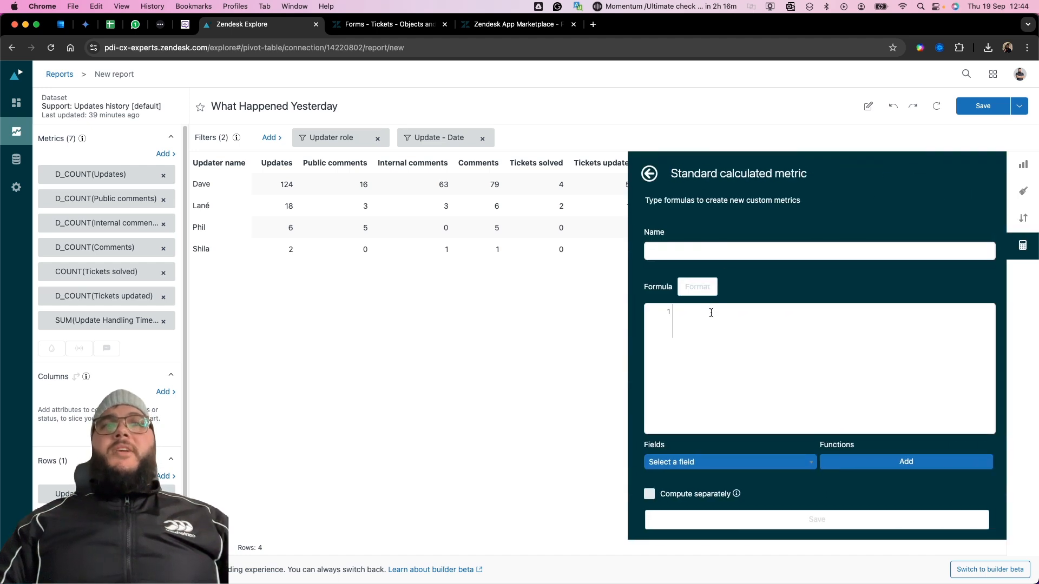
{"action": "left_click", "coordinate": [709, 461]}
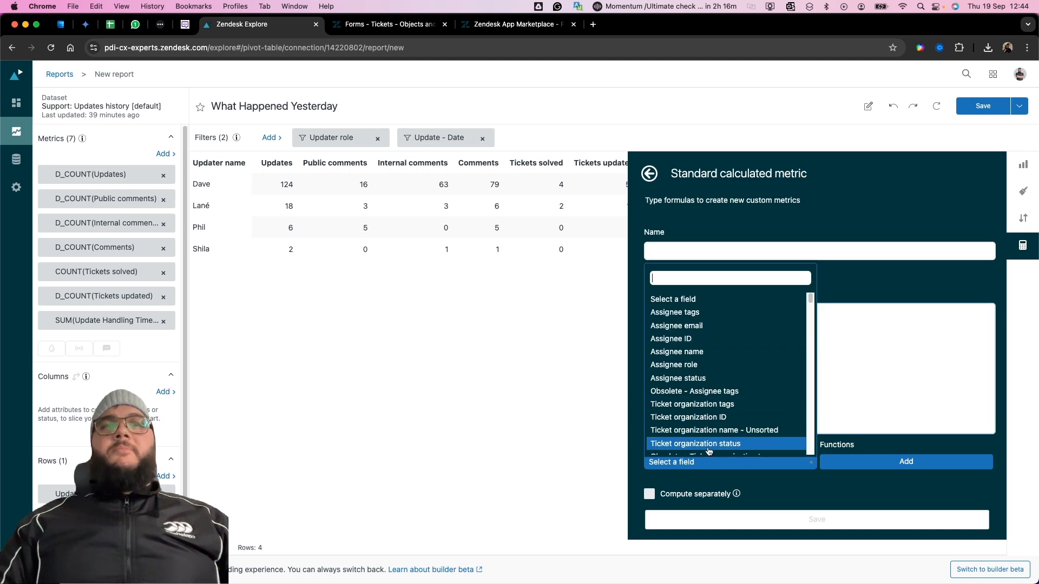
{"action": "type", "text": "update"}
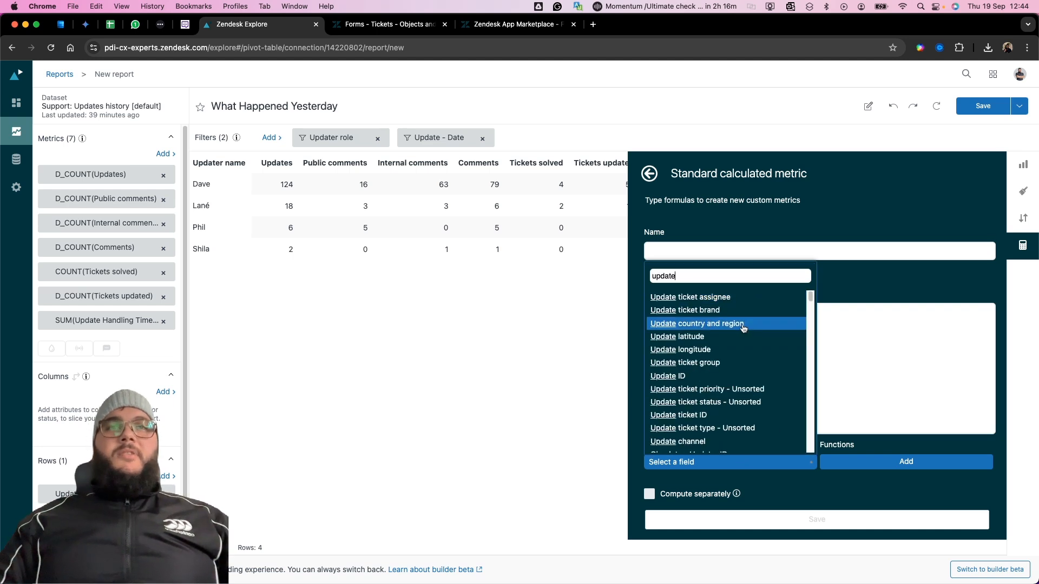
{"action": "type", "text": " handling"}
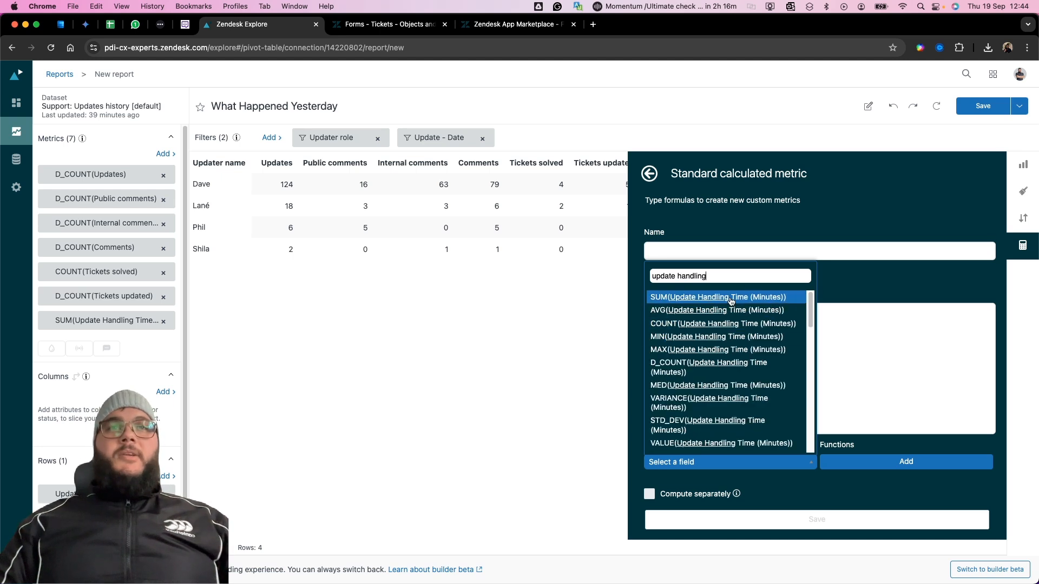
{"action": "left_click", "coordinate": [731, 299]}
{"action": "type", "text": "/"}
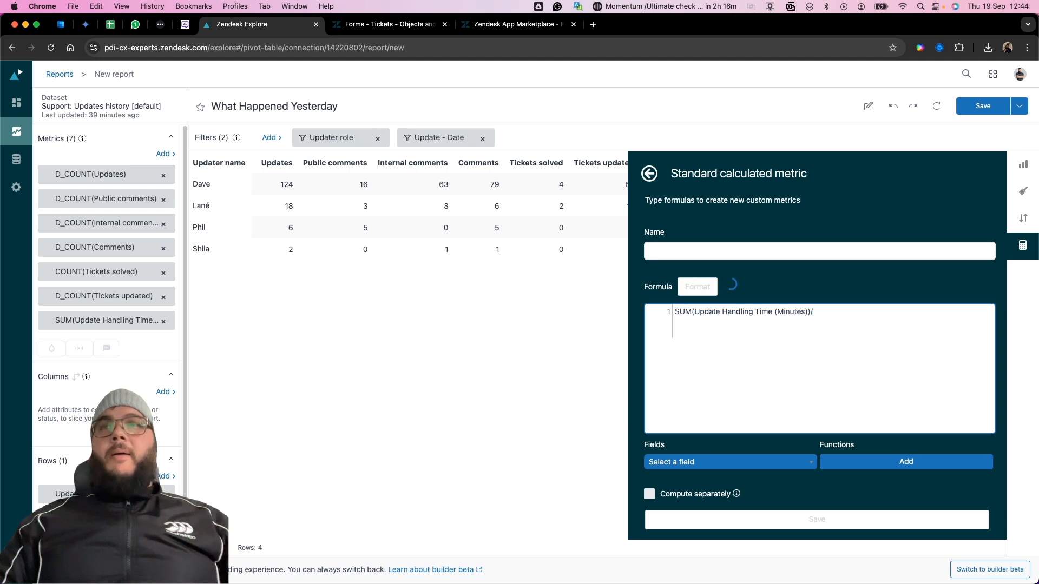
{"action": "left_click", "coordinate": [733, 463]}
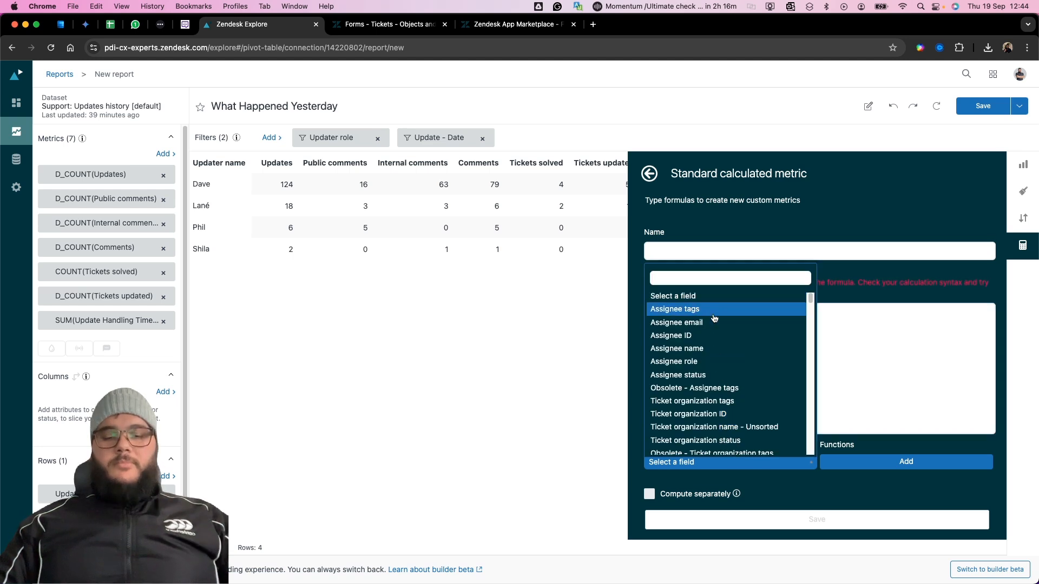
{"action": "type", "text": "updates"}
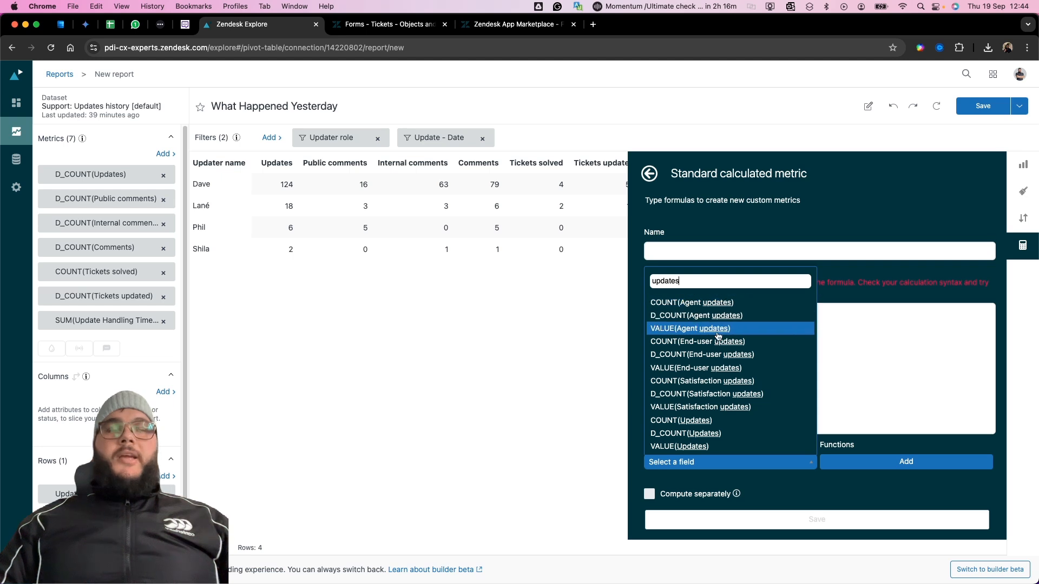
{"action": "left_click", "coordinate": [695, 302]}
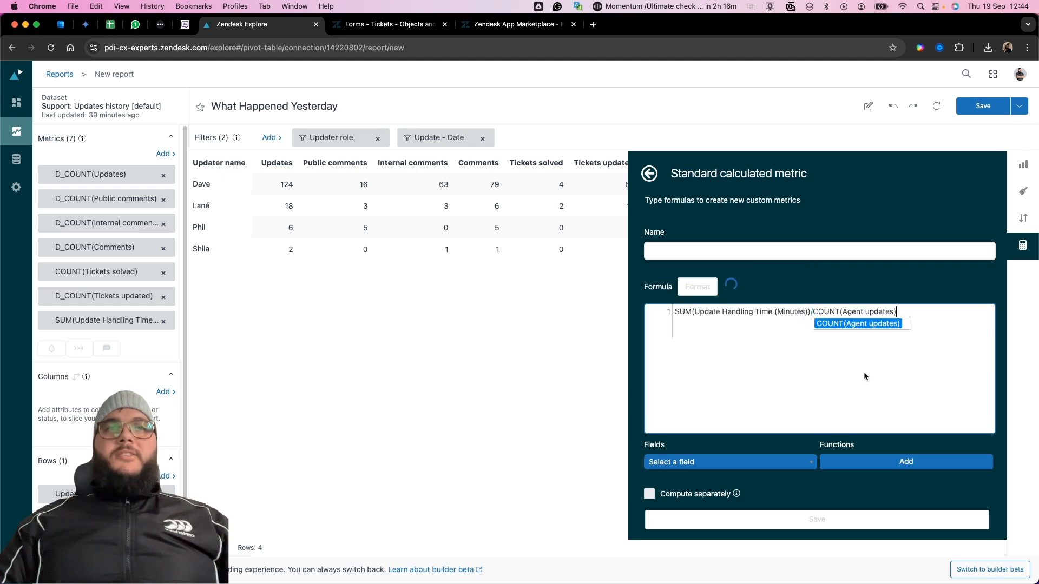
Name the calculated metric TPU and save it.
{"action": "left_click", "coordinate": [710, 253]}
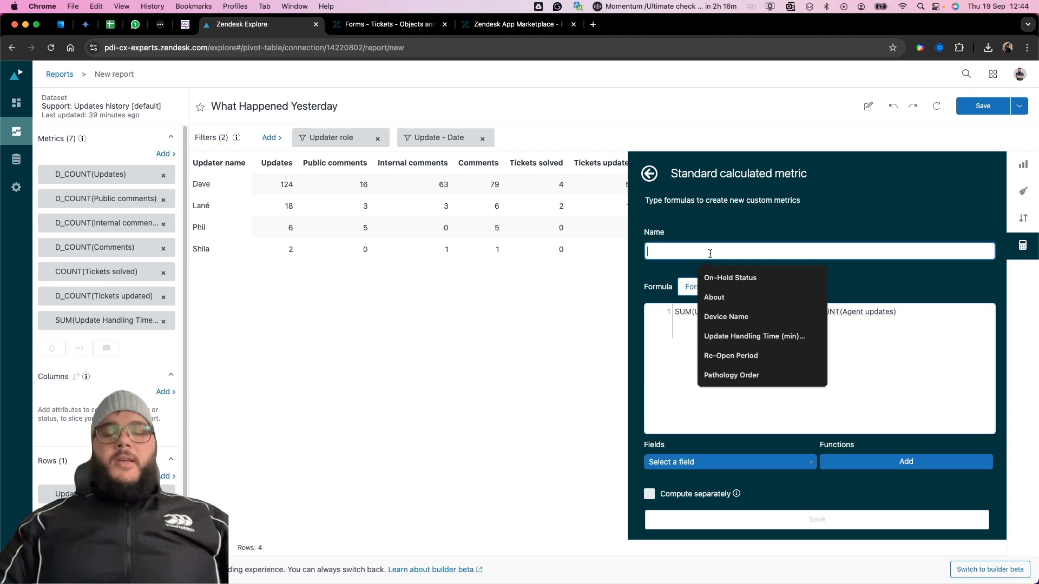
{"action": "type", "text": "Time"}
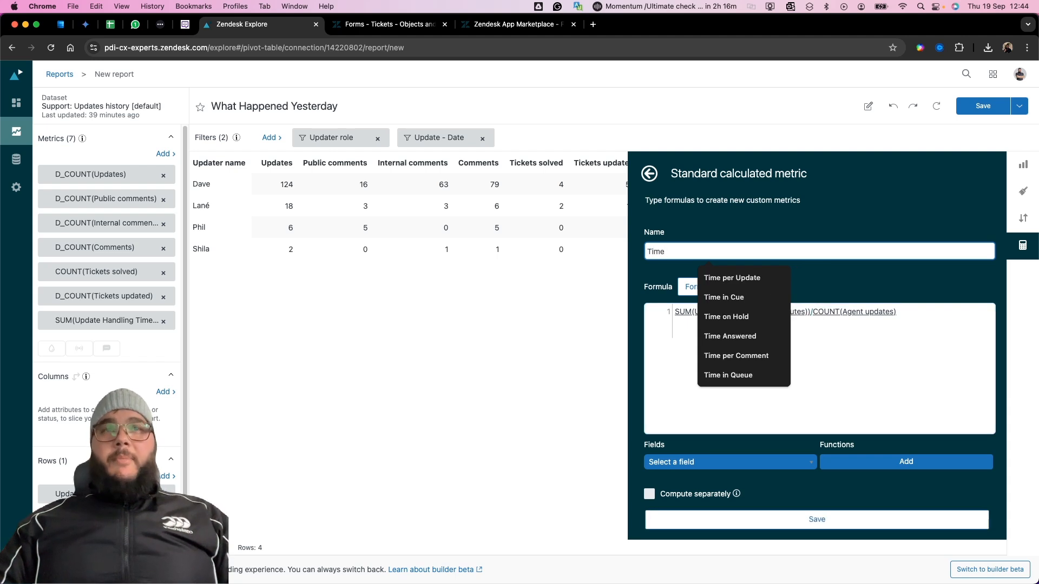
{"action": "key", "text": "BackSpace"}
{"action": "key", "text": "BackSpace"}
{"action": "key", "text": "BackSpace"}
{"action": "type", "text": "PU"}
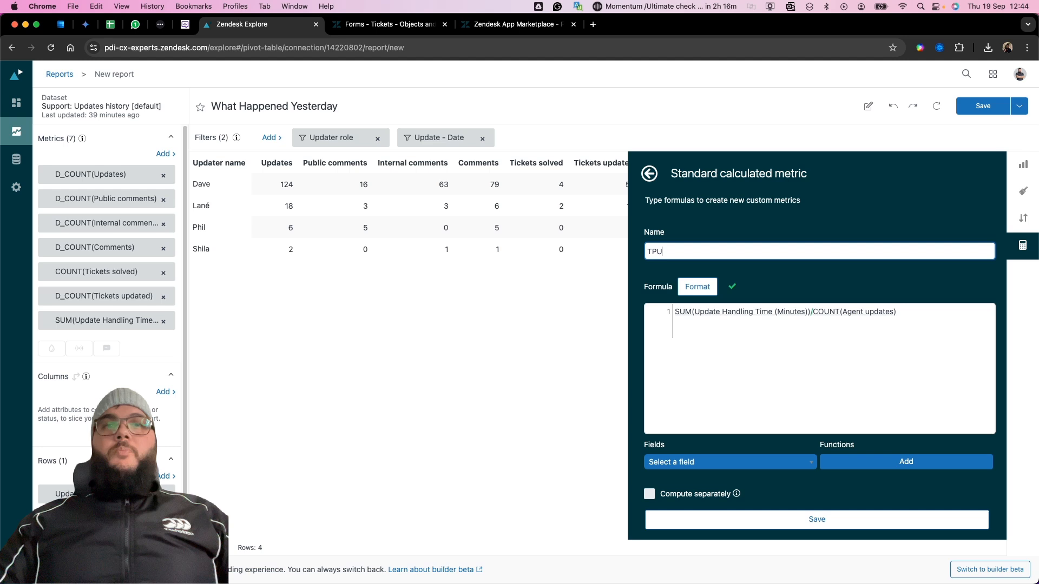
{"action": "left_click", "coordinate": [814, 521]}
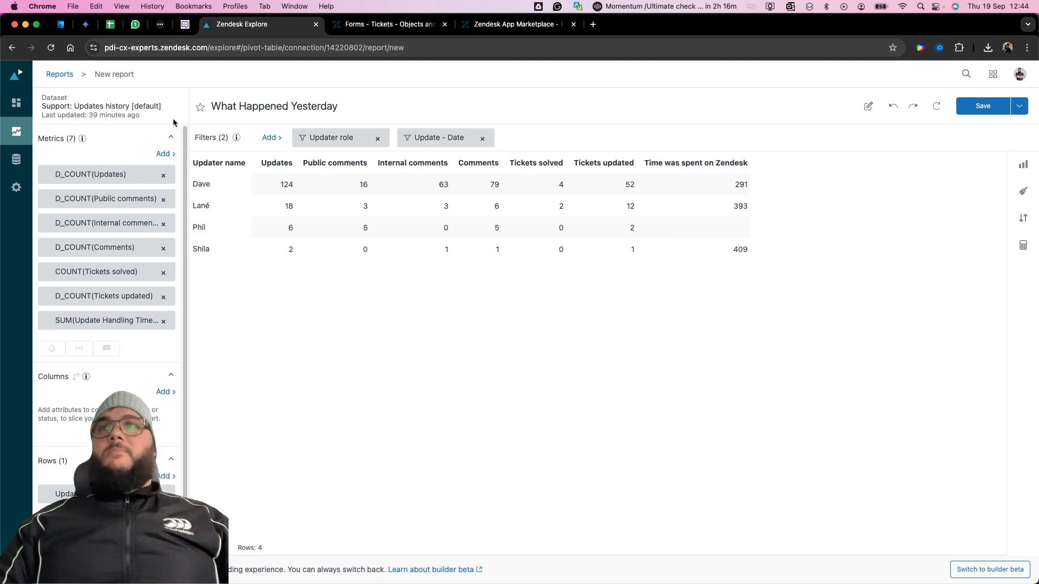
Find the calculated metric TPU and add it to the report's metrics.
{"action": "left_click", "coordinate": [164, 154]}
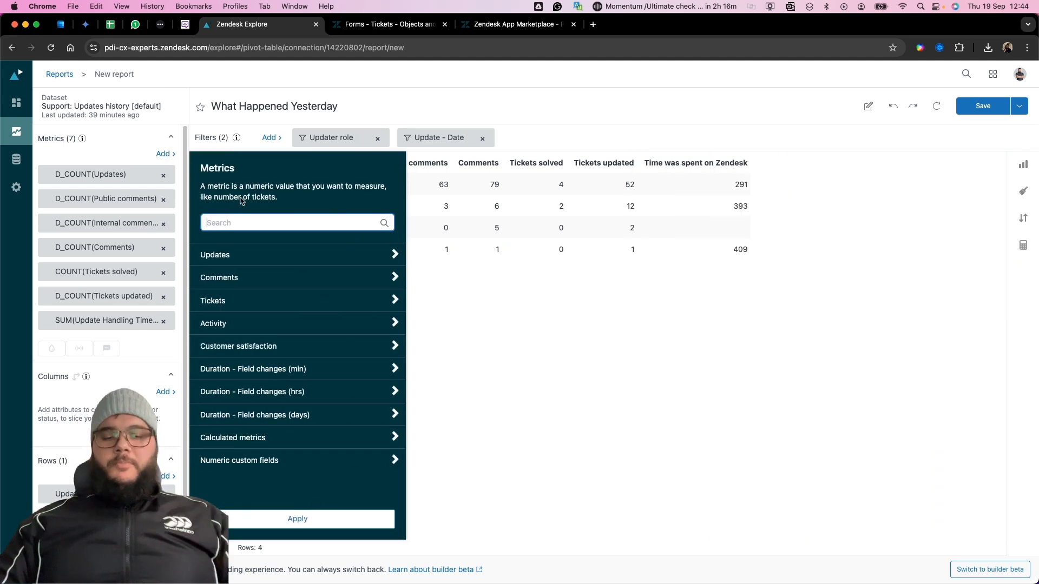
{"action": "type", "text": "tpu"}
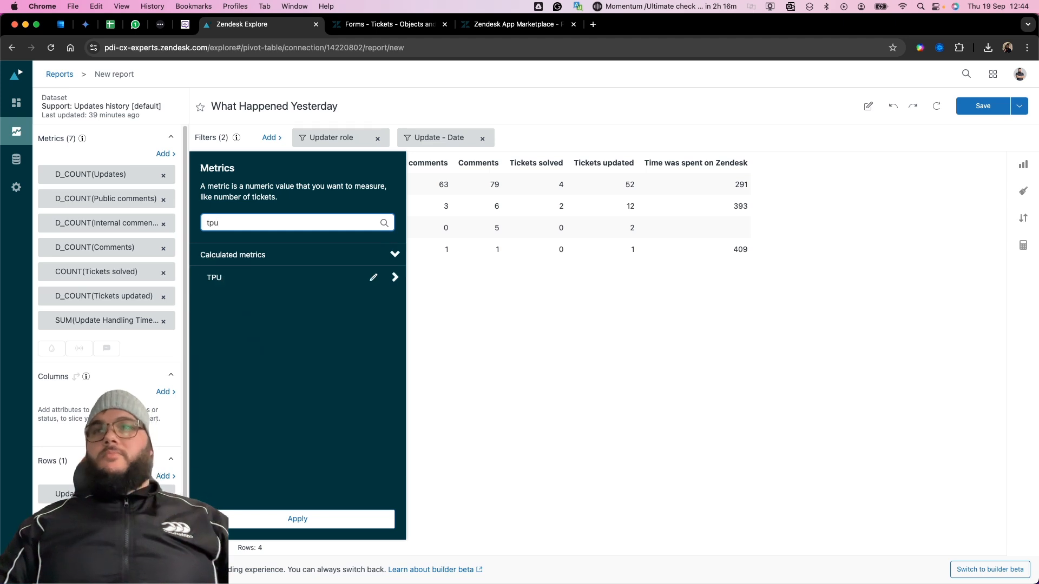
{"action": "left_click", "coordinate": [236, 278]}
{"action": "left_click", "coordinate": [279, 520]}
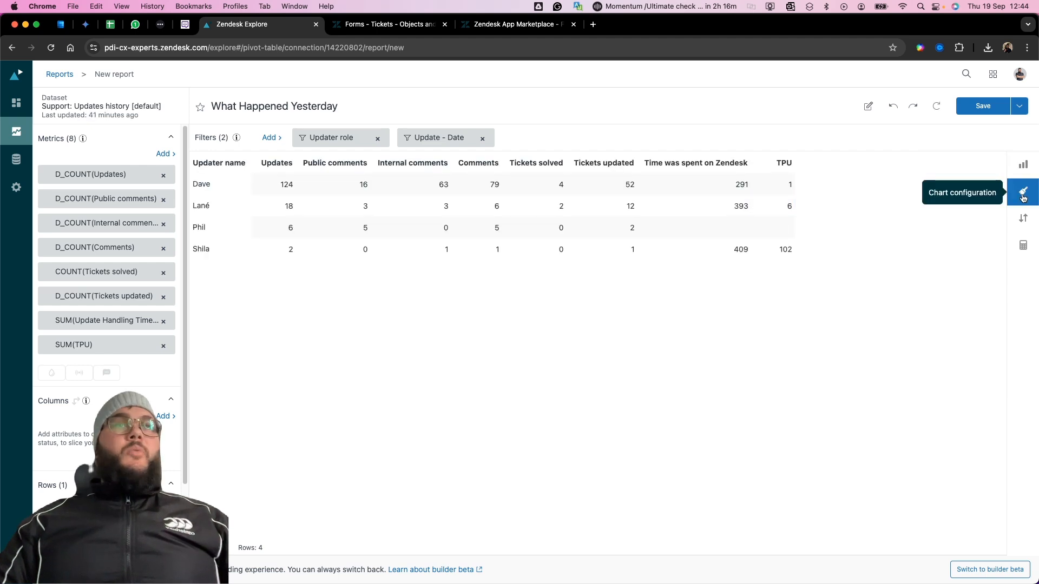
Give SUM(TPU) a custom display format with 2 decimal places and the suffix "min".
{"action": "left_click", "coordinate": [1024, 199]}
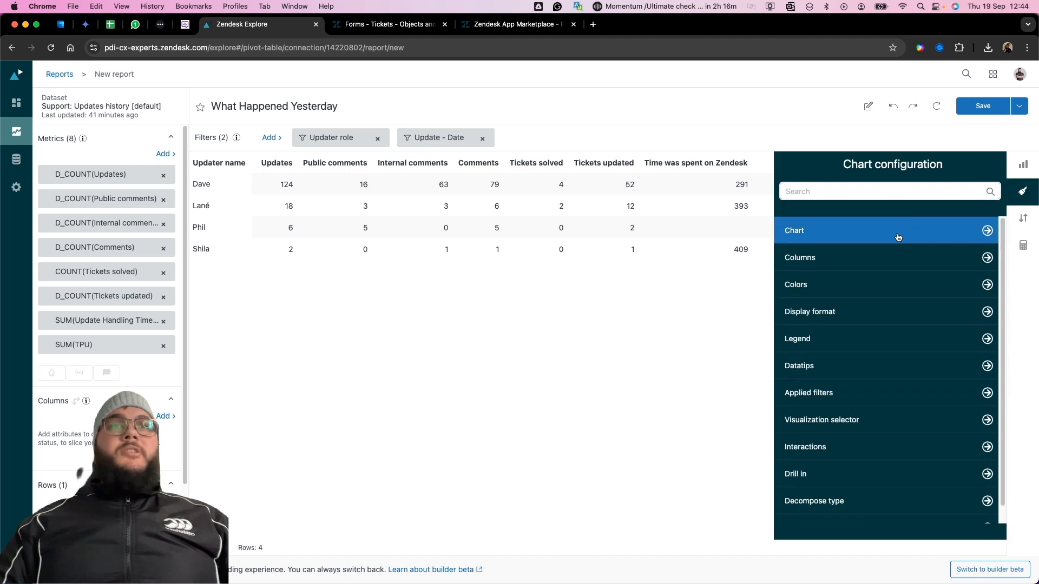
{"action": "left_click", "coordinate": [842, 321]}
{"action": "left_click", "coordinate": [951, 420]}
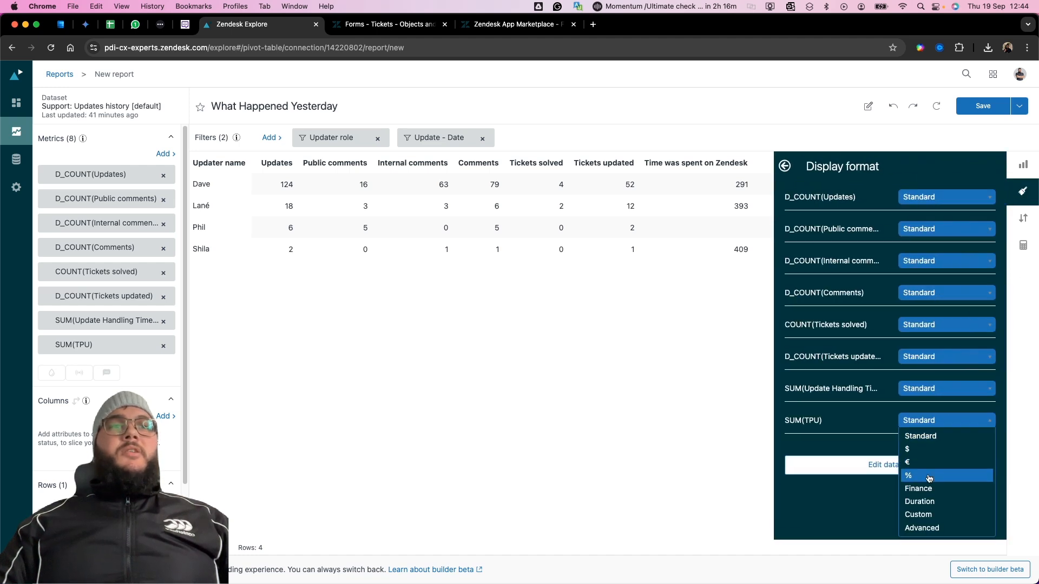
{"action": "left_click", "coordinate": [929, 514]}
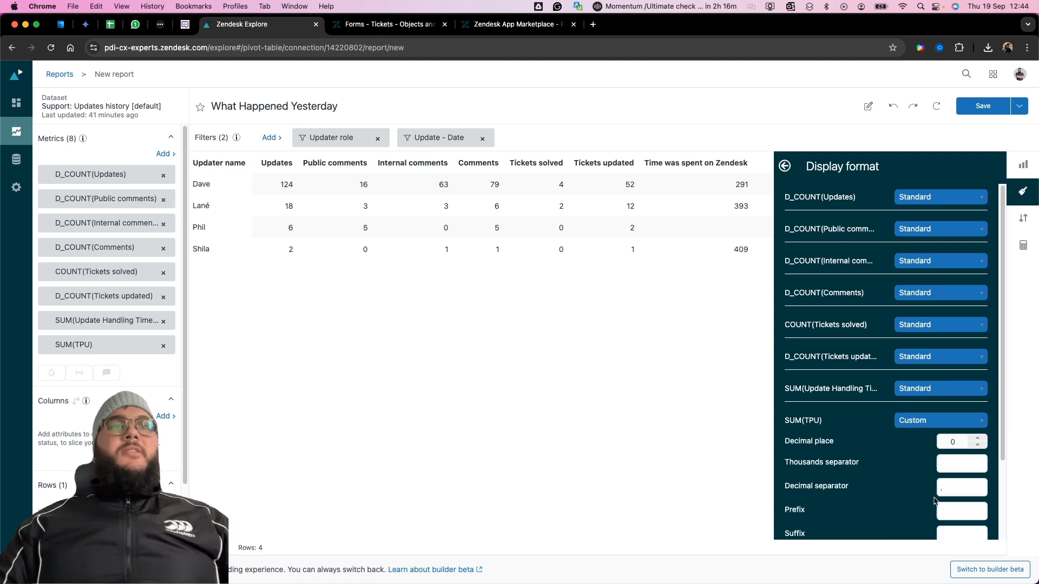
{"action": "left_click", "coordinate": [985, 441]}
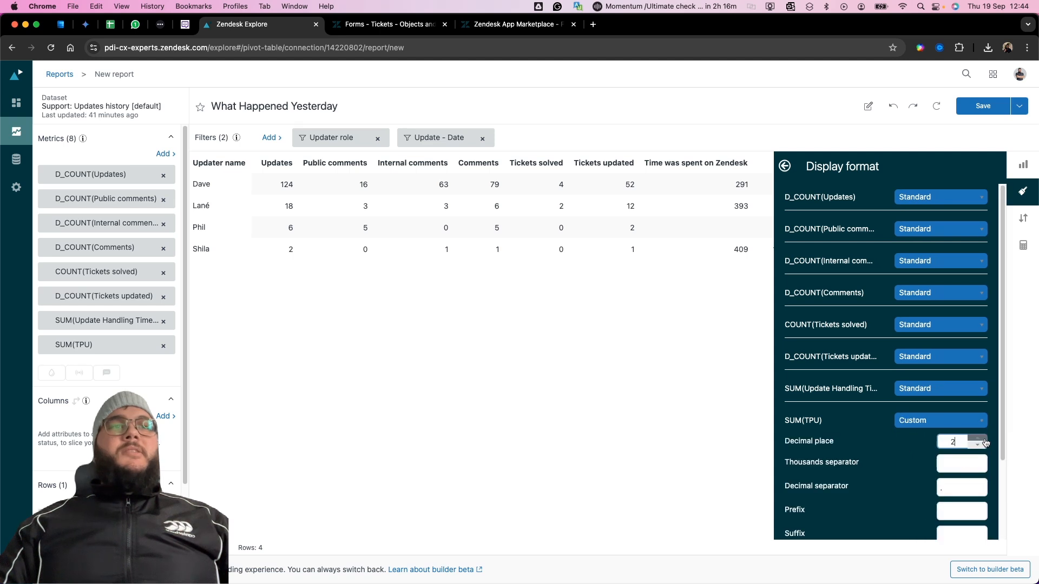
{"action": "left_click", "coordinate": [963, 526]}
{"action": "type", "text": "min"}
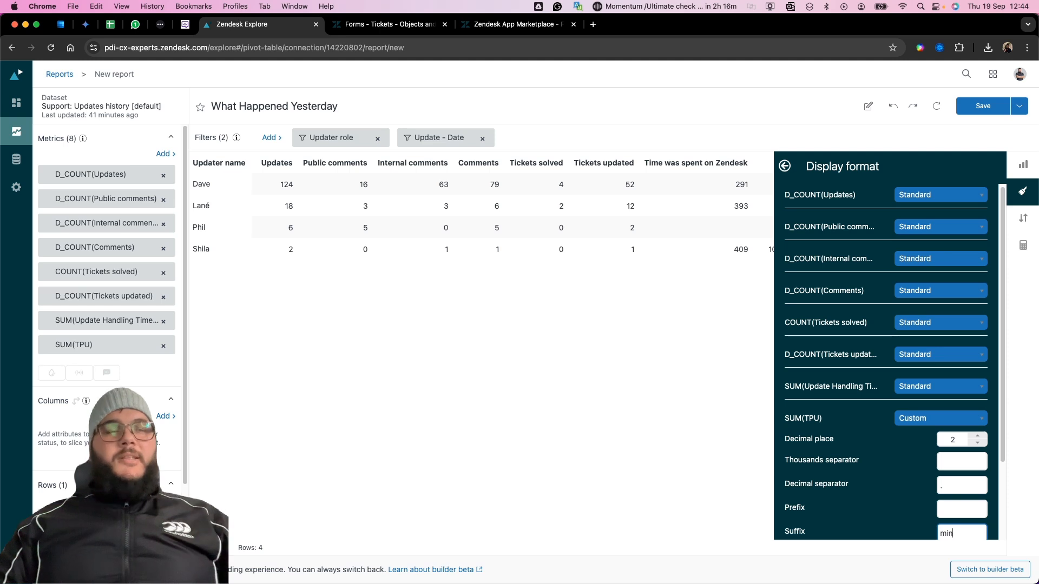
{"action": "left_click", "coordinate": [698, 348]}
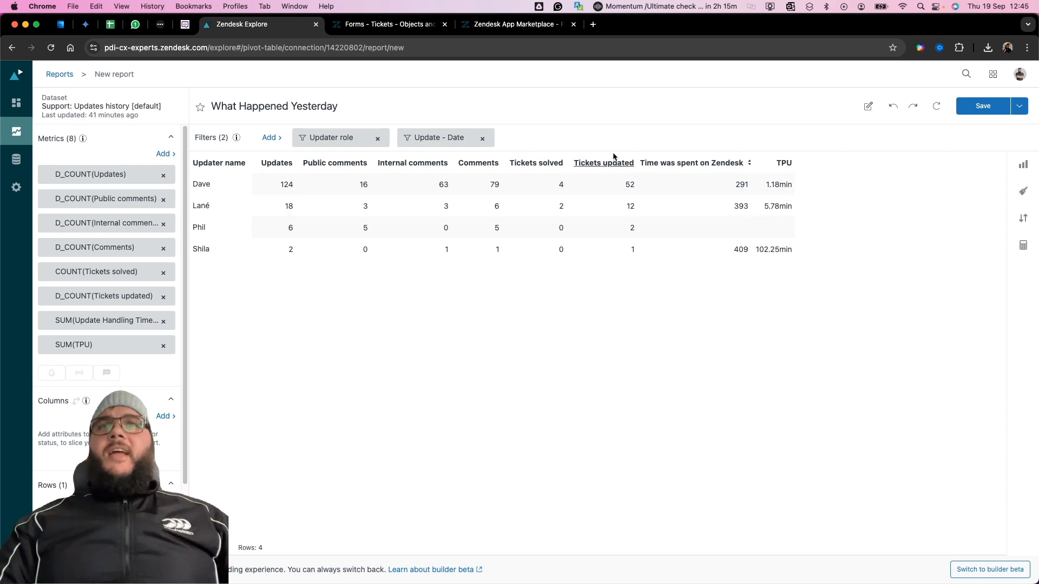
Start a new standard calculated attribute and name it TPS.
{"action": "left_click", "coordinate": [1028, 256]}
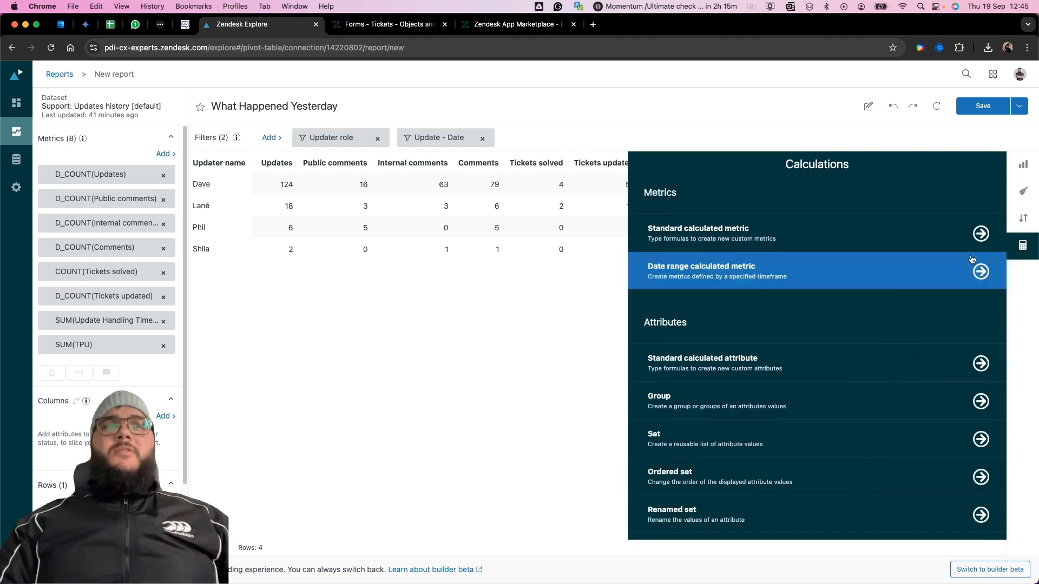
{"action": "left_click", "coordinate": [766, 373]}
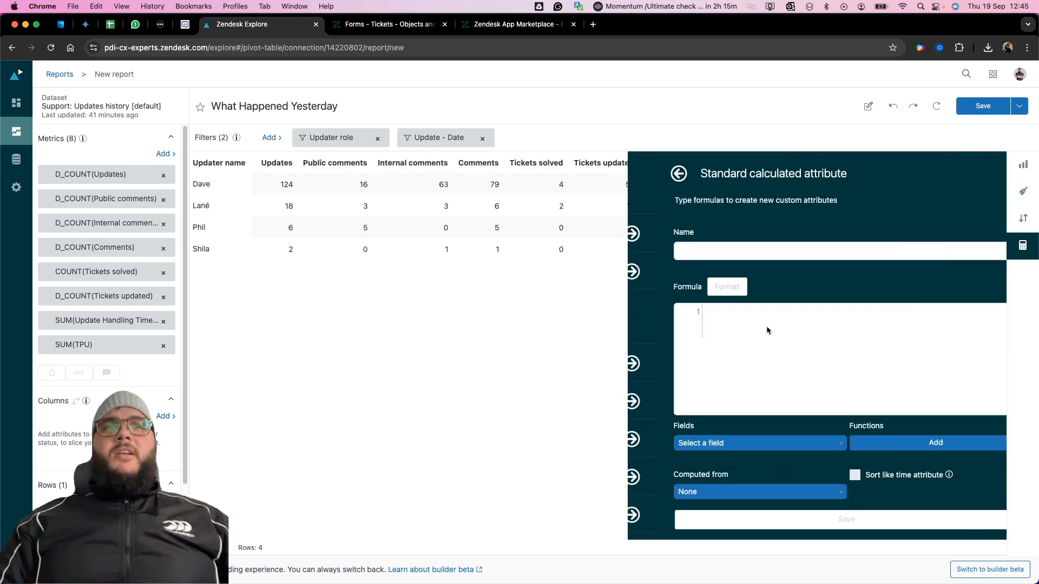
{"action": "left_click", "coordinate": [695, 258]}
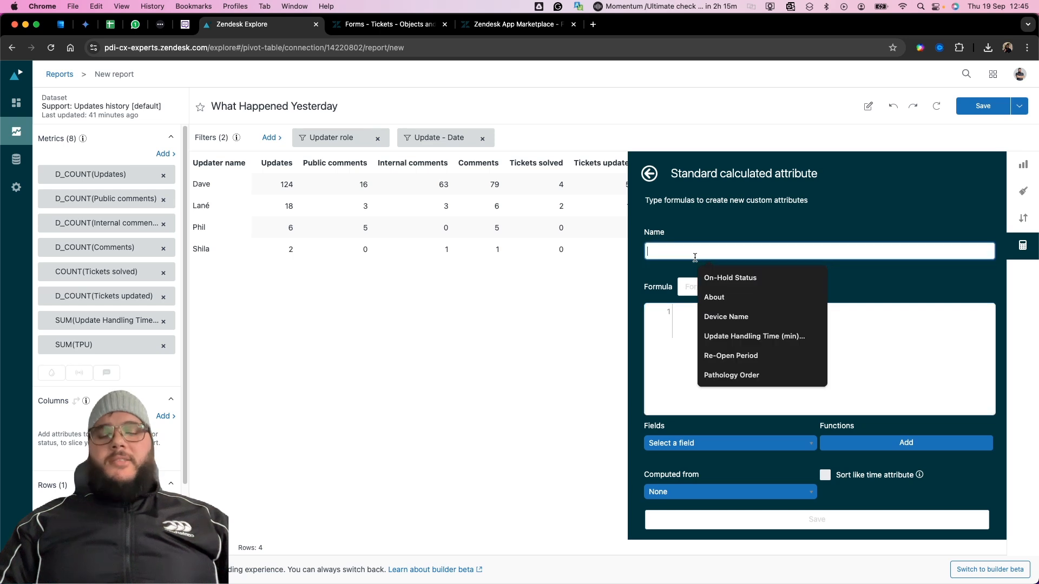
{"action": "type", "text": "TPS"}
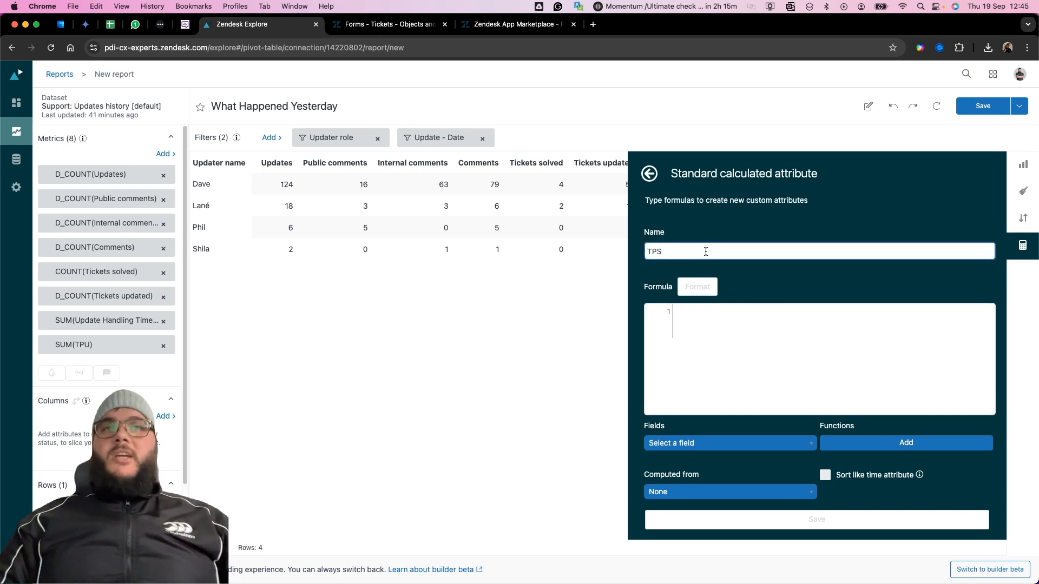
{"action": "left_click", "coordinate": [694, 307]}
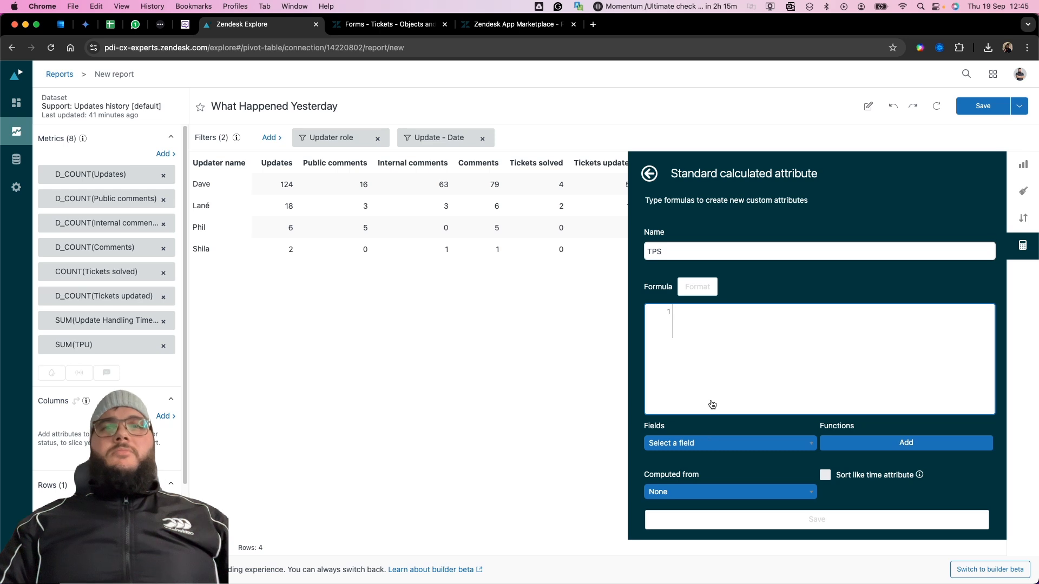
Enter the formula SUM(Update Handling Time (Minutes))/COUNT(Tickets solved) for the calculated attribute TPS.
{"action": "left_click", "coordinate": [726, 443]}
{"action": "type", "text": "update"}
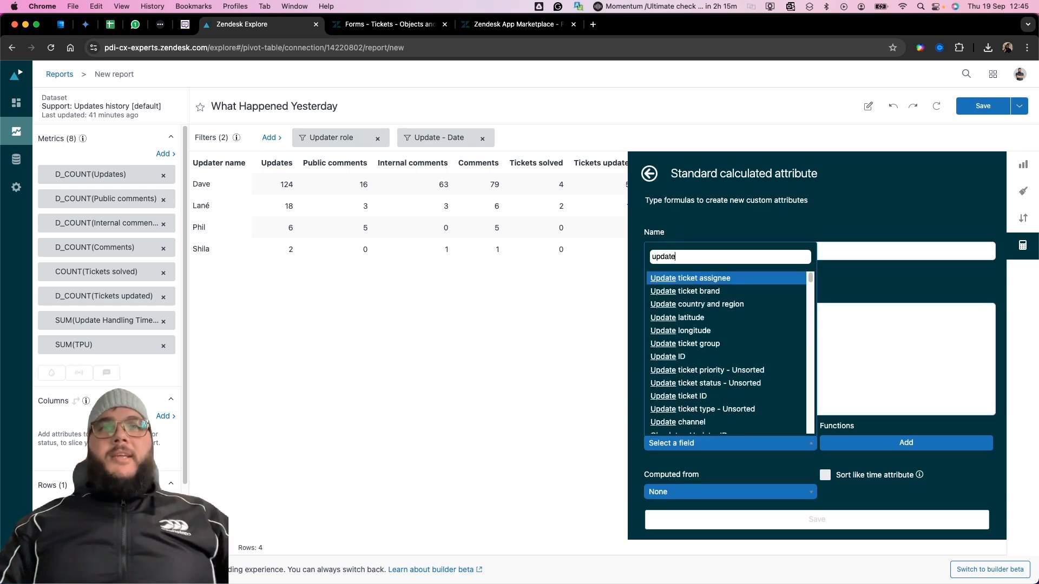
{"action": "type", "text": " h"}
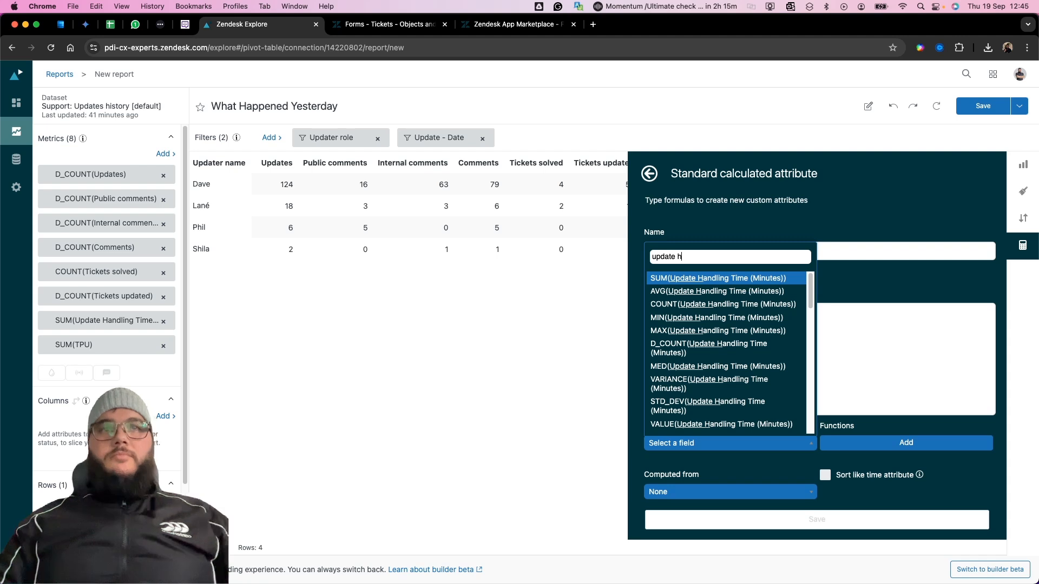
{"action": "left_click", "coordinate": [740, 277]}
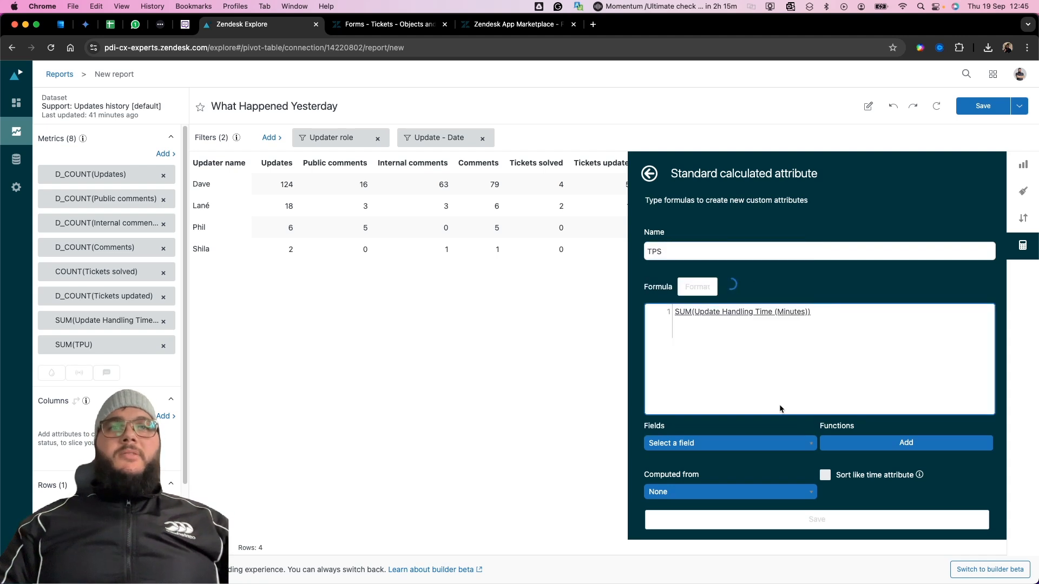
{"action": "left_click", "coordinate": [749, 443]}
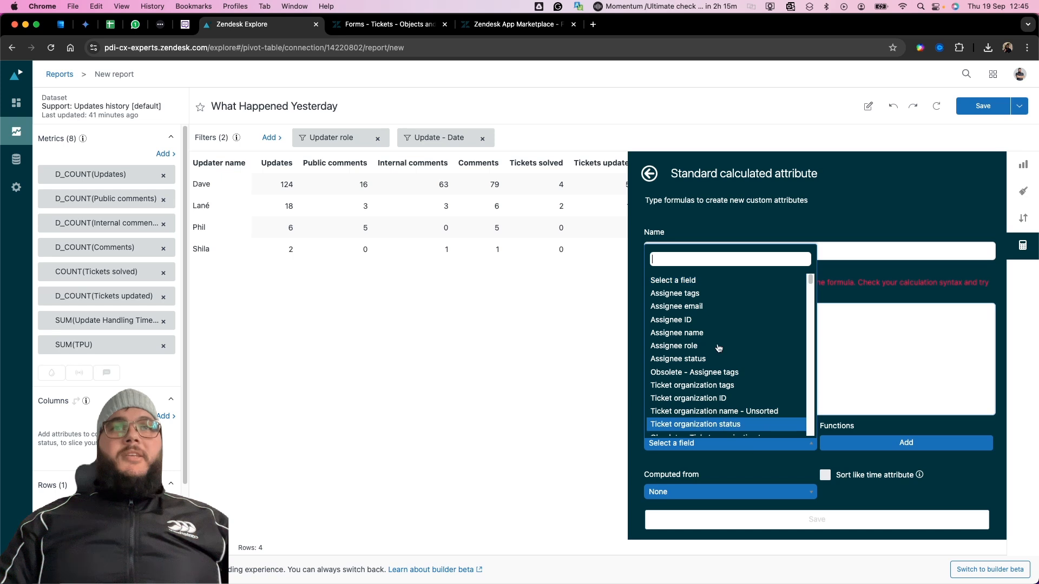
{"action": "type", "text": "solved"}
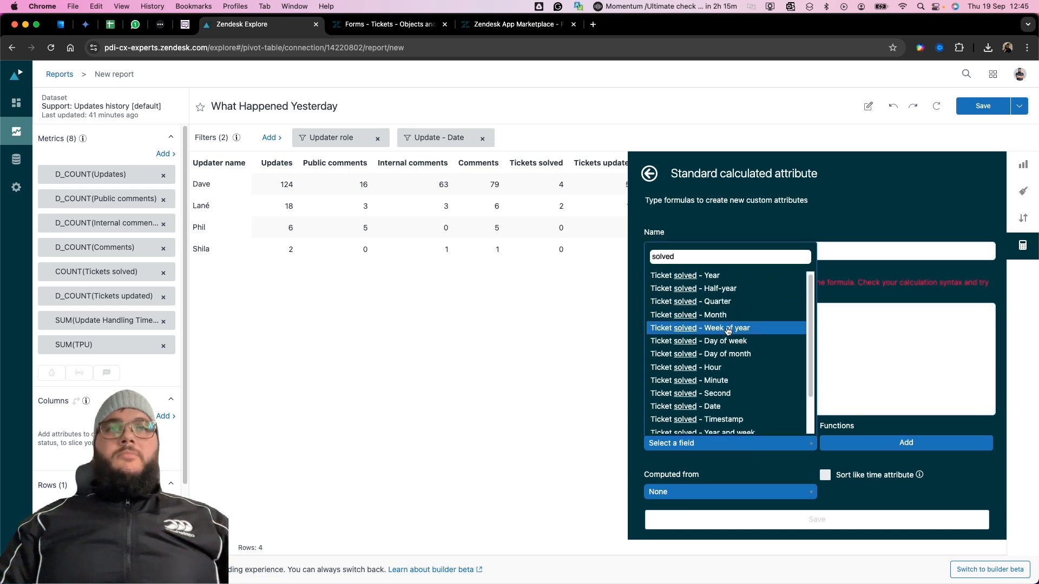
{"action": "scroll", "coordinate": [734, 338], "scroll_direction": "down", "scroll_amount": 2}
{"action": "left_click", "coordinate": [710, 402]}
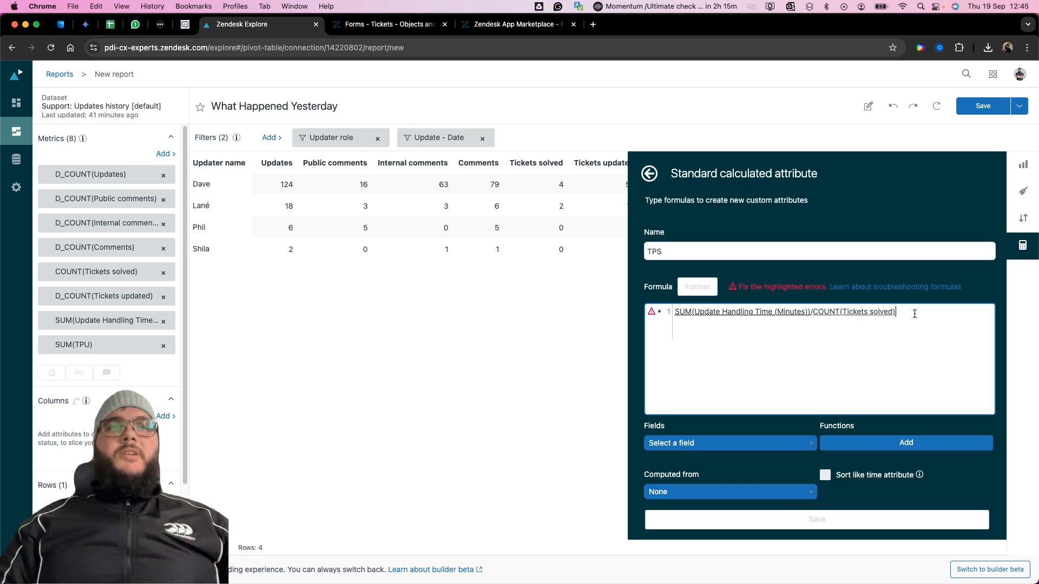
Try to correct the attribute's formula by enclosing the handling time and tickets solved terms in parentheses.
{"action": "mouse_move", "coordinate": [738, 318]}
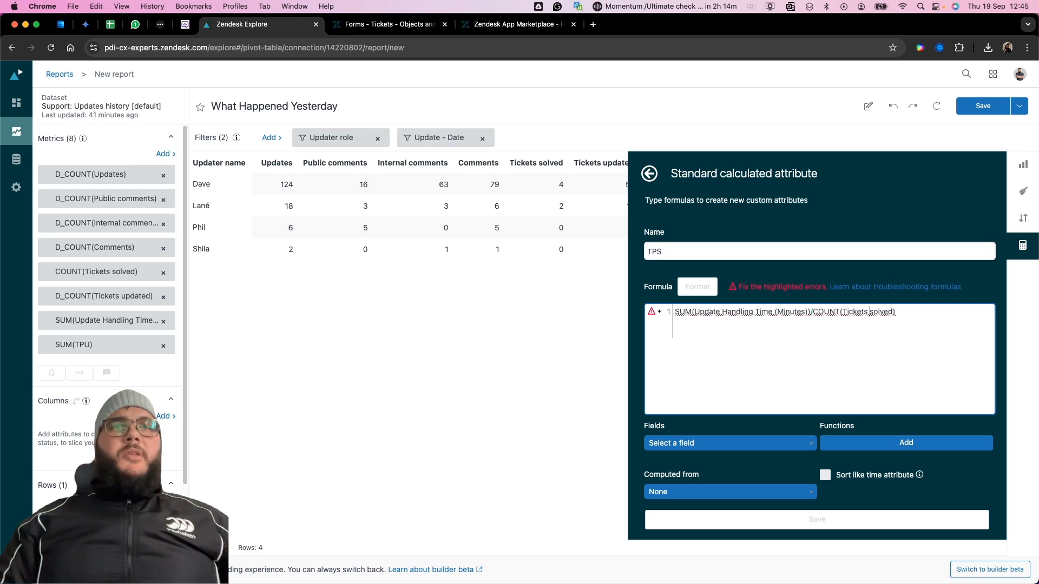
{"action": "key", "text": "Delete"}
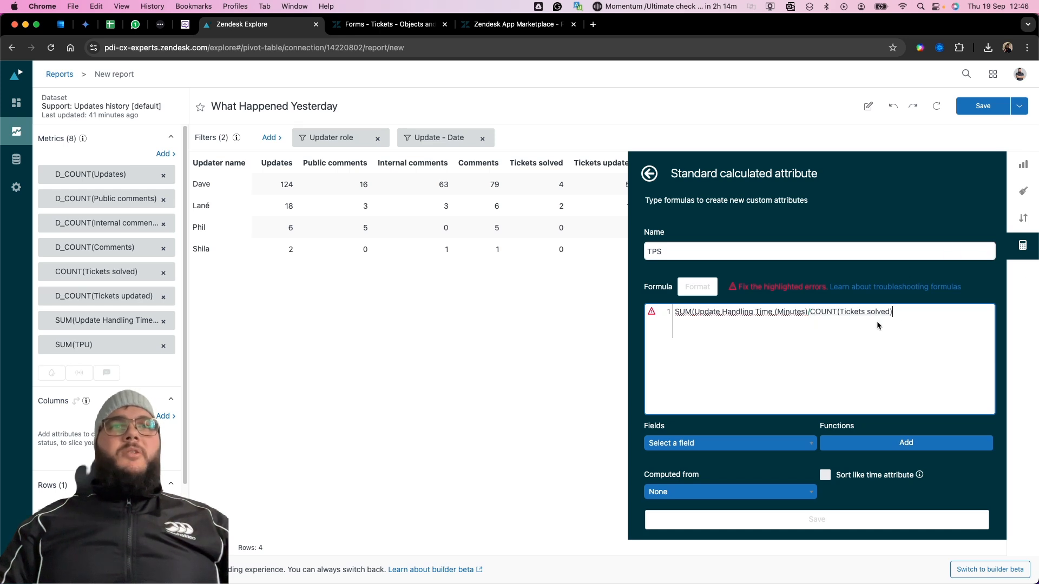
{"action": "type", "text": ")"}
{"action": "key", "text": "Left"}
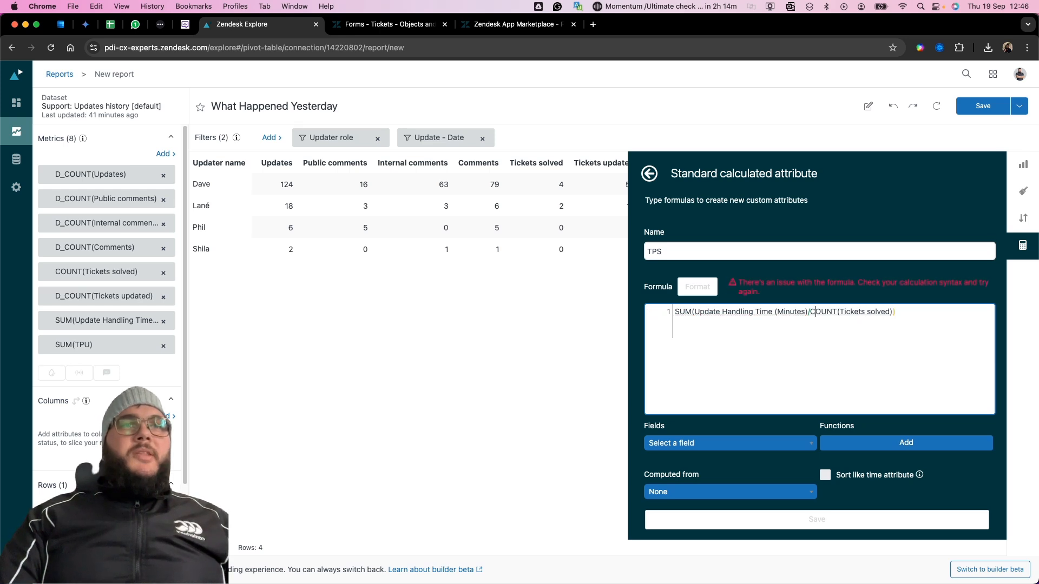
{"action": "type", "text": "("}
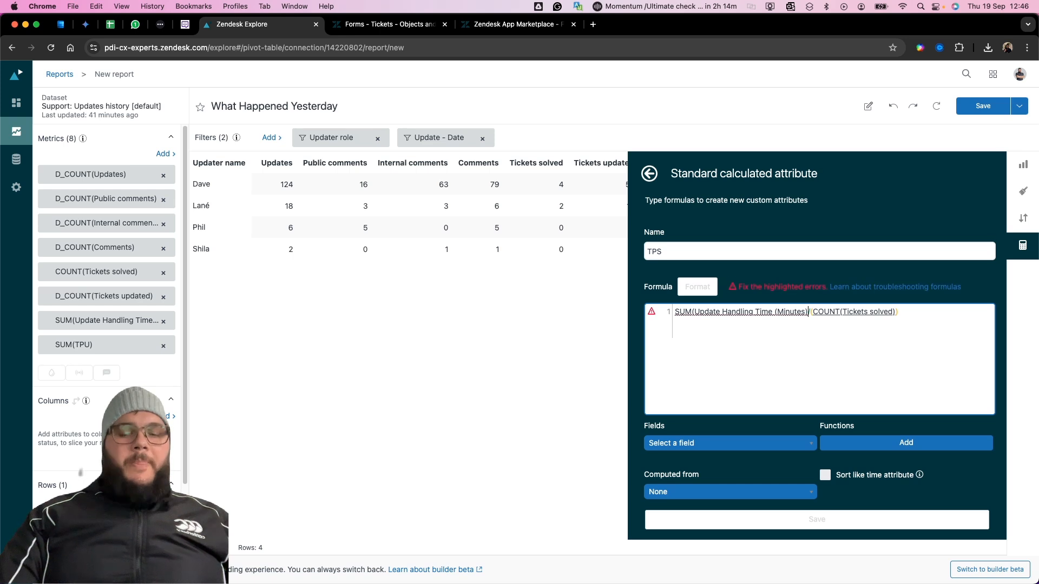
{"action": "key", "text": "Left"}
{"action": "key", "text": "Left"}
{"action": "type", "text": ")/"}
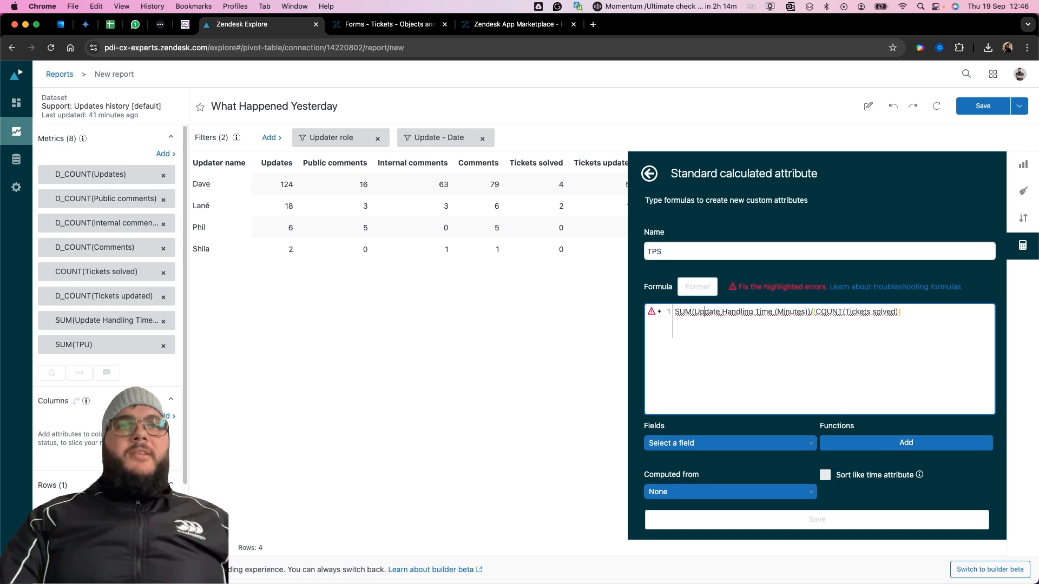
{"action": "type", "text": "("}
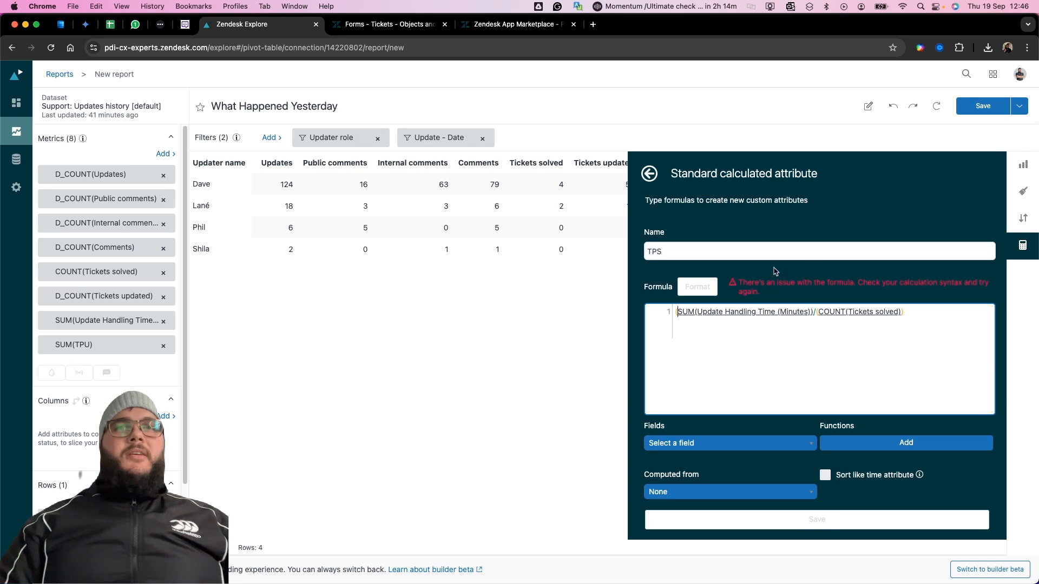
Switch to a new standard calculated metric, clear the carried-over formula, and name the metric TPS.
{"action": "left_click", "coordinate": [1032, 250]}
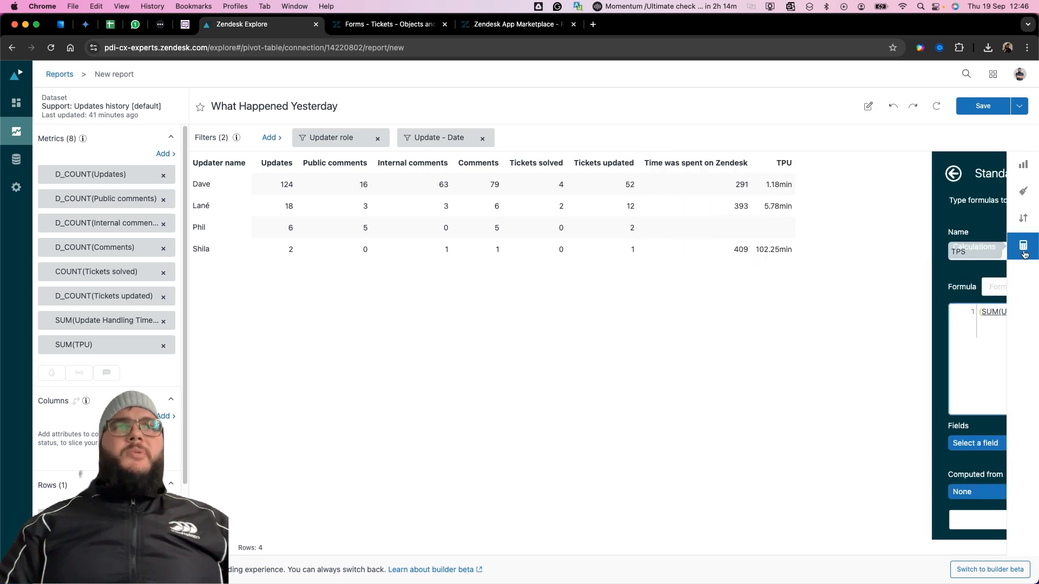
{"action": "left_click", "coordinate": [799, 233]}
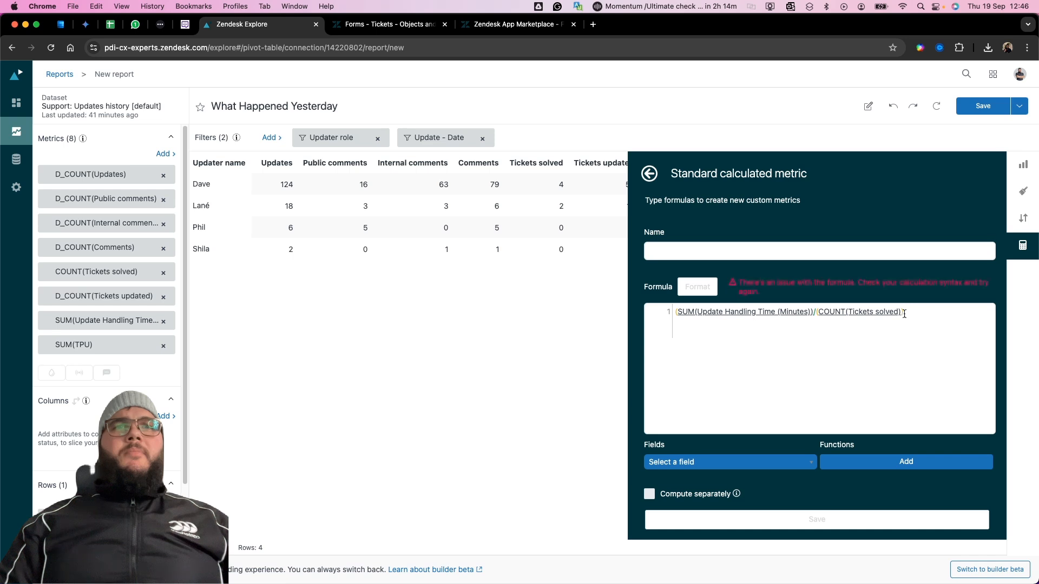
{"action": "key", "text": "super+a"}
{"action": "key", "text": "BackSpace"}
{"action": "left_click", "coordinate": [677, 249]}
{"action": "type", "text": "TPS"}
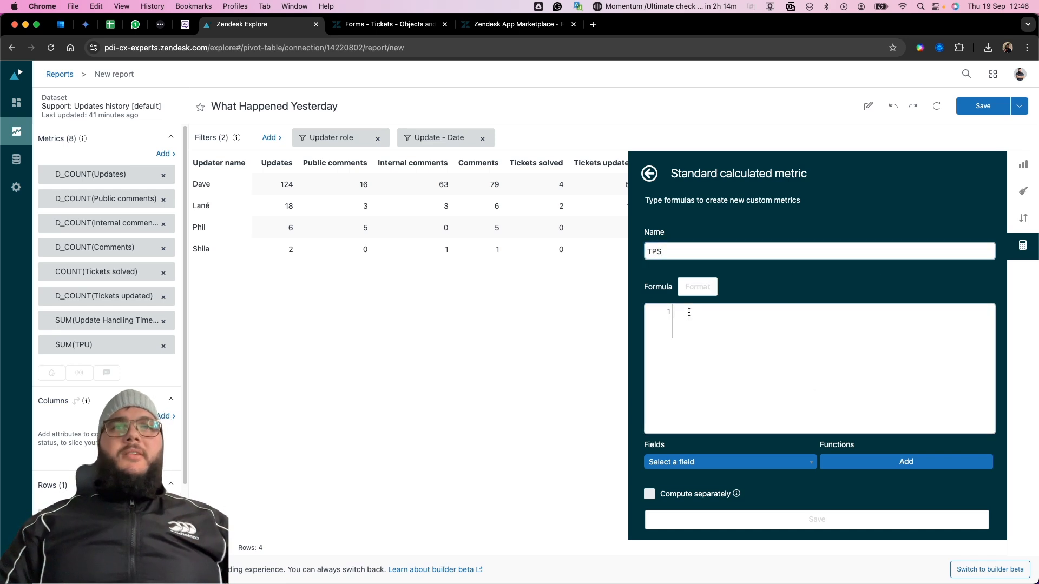
Set the TPS metric's formula to SUM(Update Handling Time (Minutes))/COUNT(Tickets solved) and save it.
{"action": "left_click", "coordinate": [704, 461]}
{"action": "type", "text": "update"}
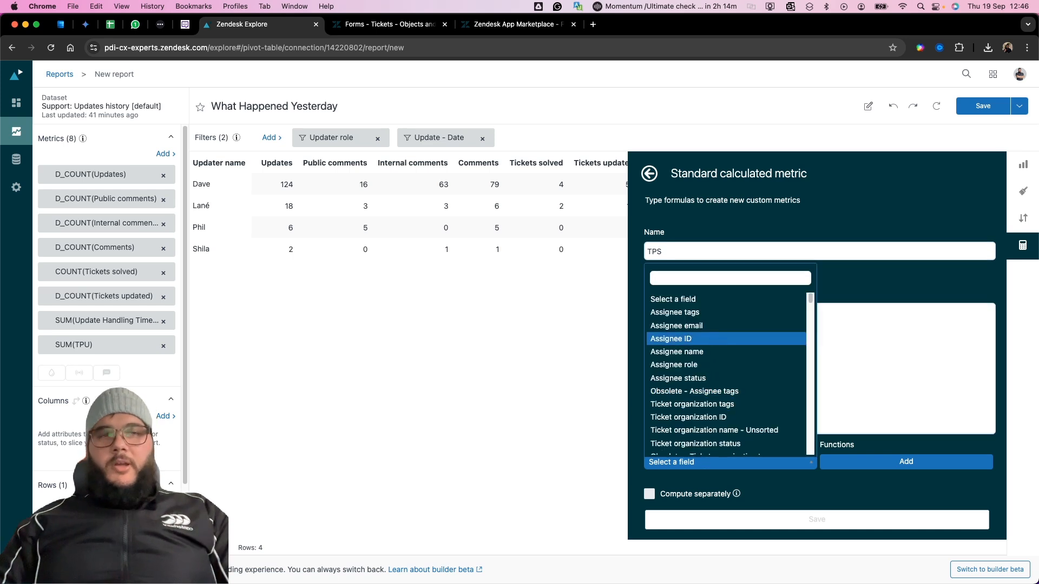
{"action": "type", "text": " h"}
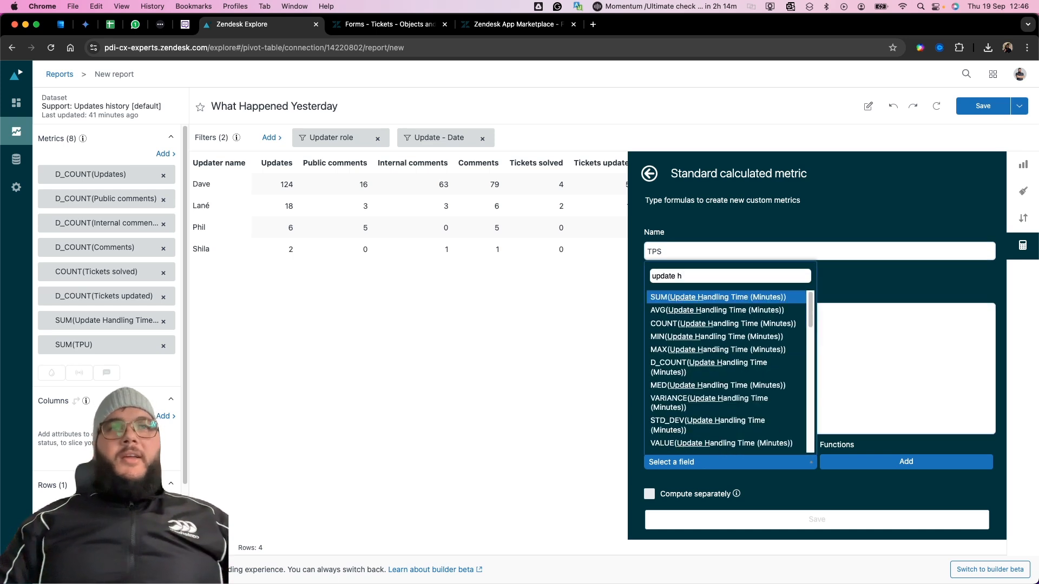
{"action": "left_click", "coordinate": [736, 298]}
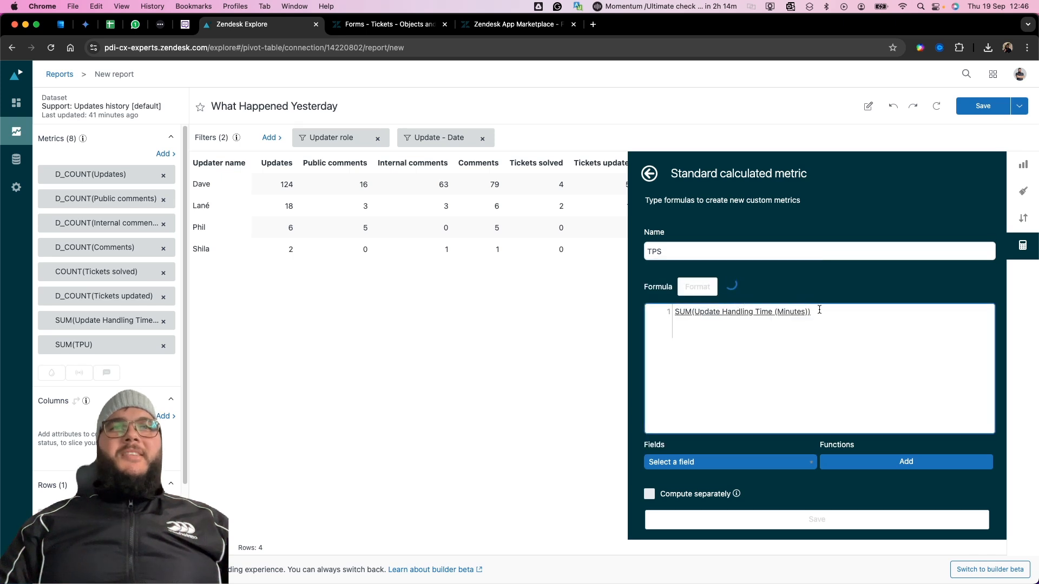
{"action": "type", "text": "/"}
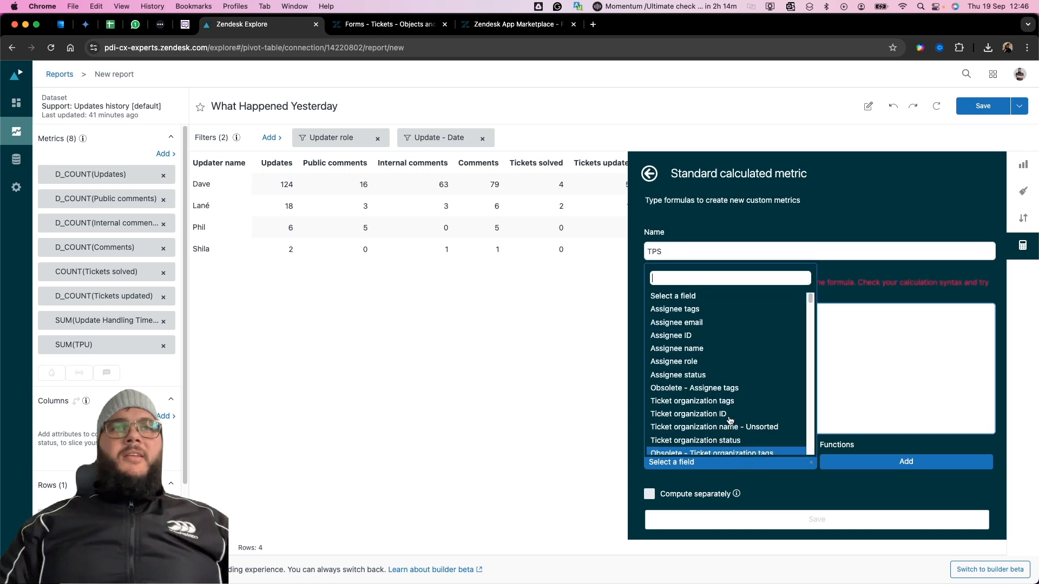
{"action": "left_click", "coordinate": [744, 463]}
{"action": "type", "text": "solved"}
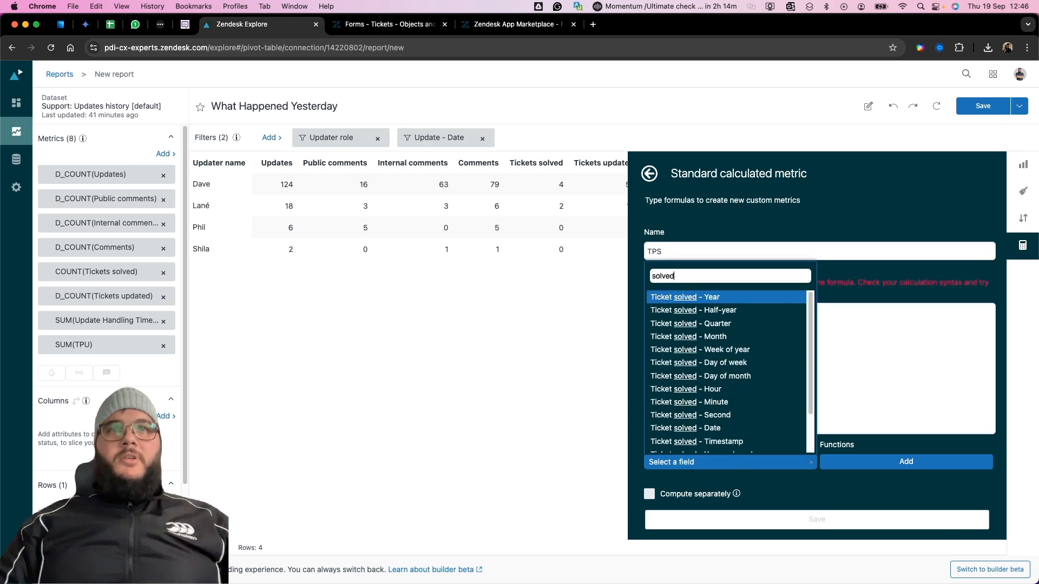
{"action": "scroll", "coordinate": [738, 349], "scroll_direction": "down", "scroll_amount": 2}
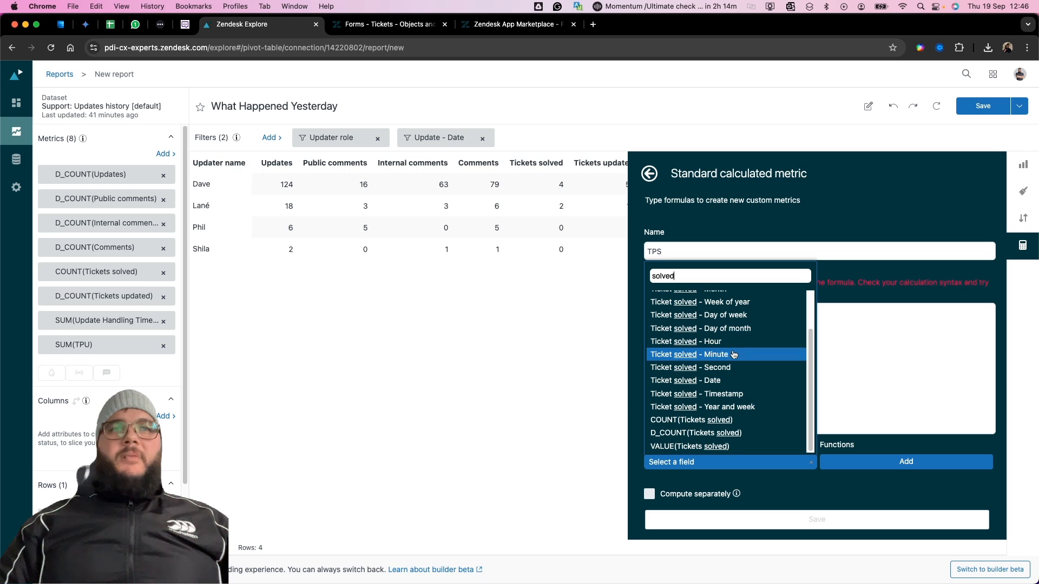
{"action": "left_click", "coordinate": [709, 422]}
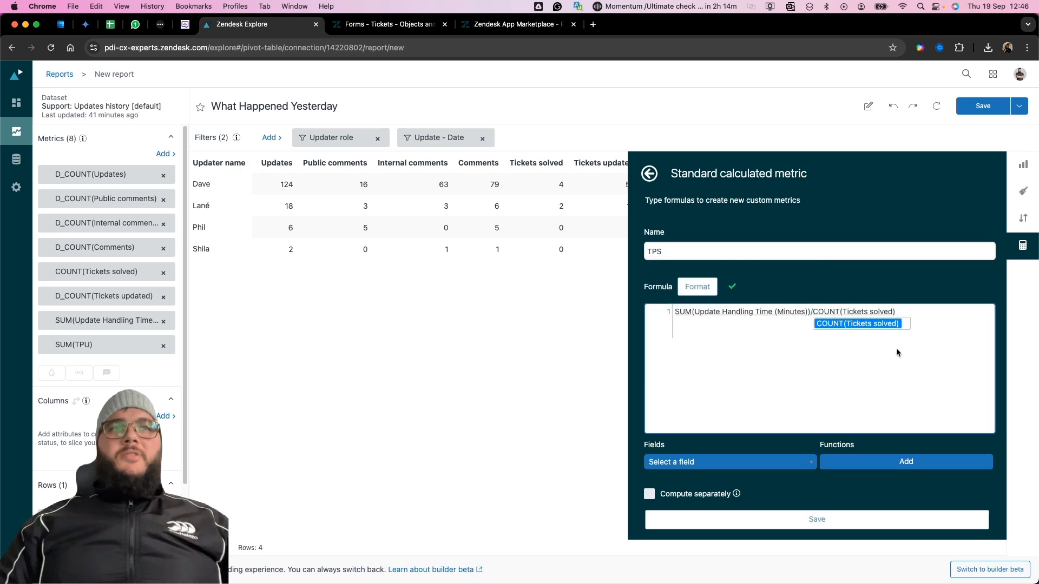
{"action": "left_click", "coordinate": [775, 520]}
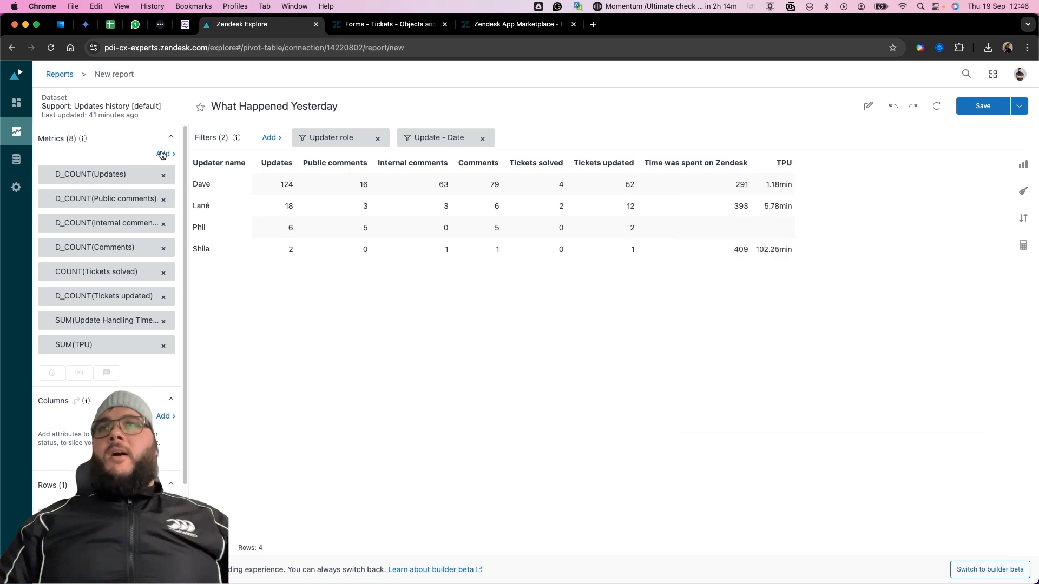
Find the calculated metric TPS and add it to the report's metrics.
{"action": "left_click", "coordinate": [162, 154]}
{"action": "type", "text": "tps"}
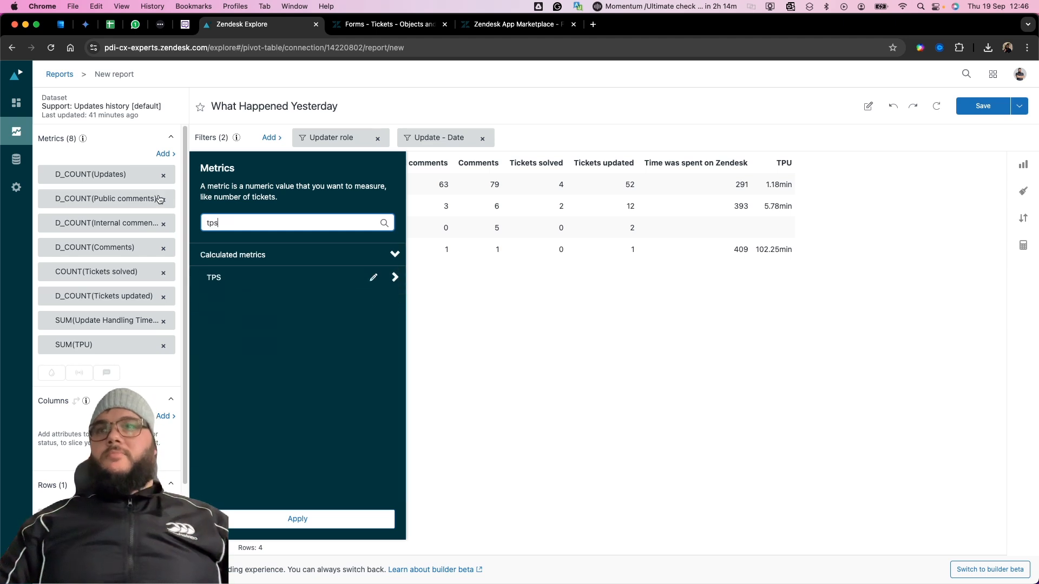
{"action": "left_click", "coordinate": [241, 282]}
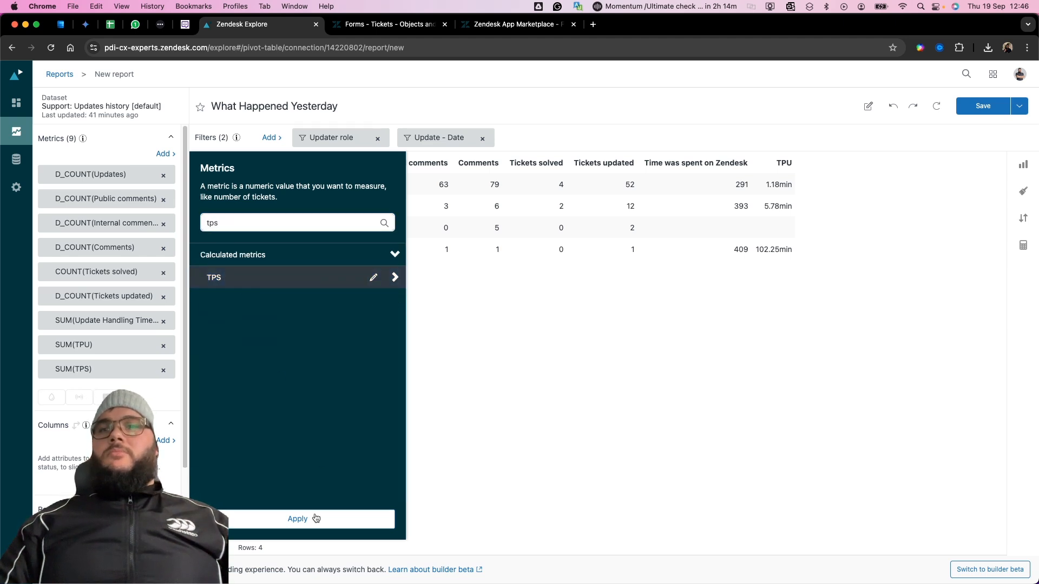
{"action": "left_click", "coordinate": [297, 519]}
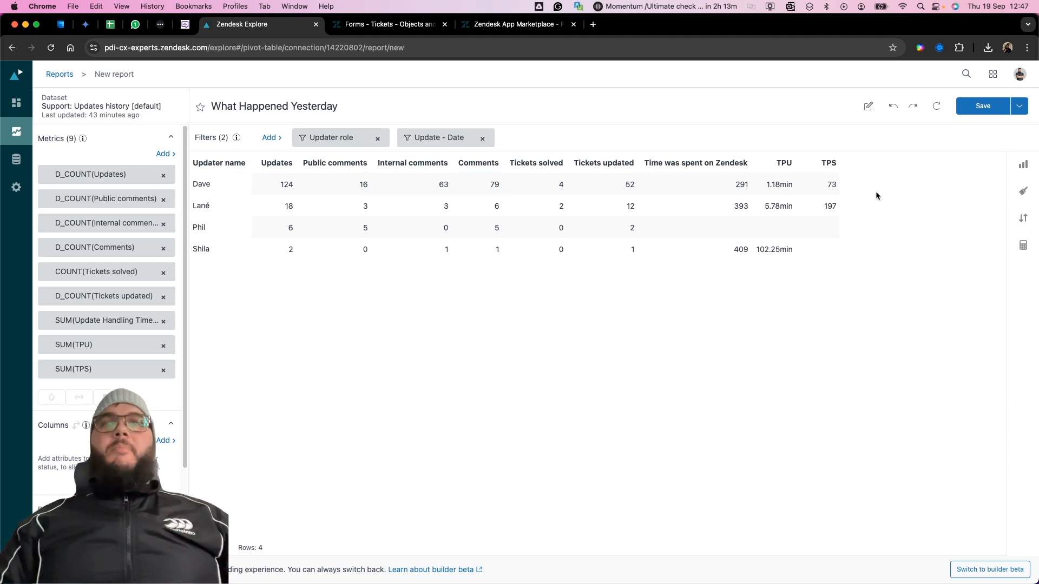
Start another standard calculated metric.
{"action": "left_click", "coordinate": [1022, 245]}
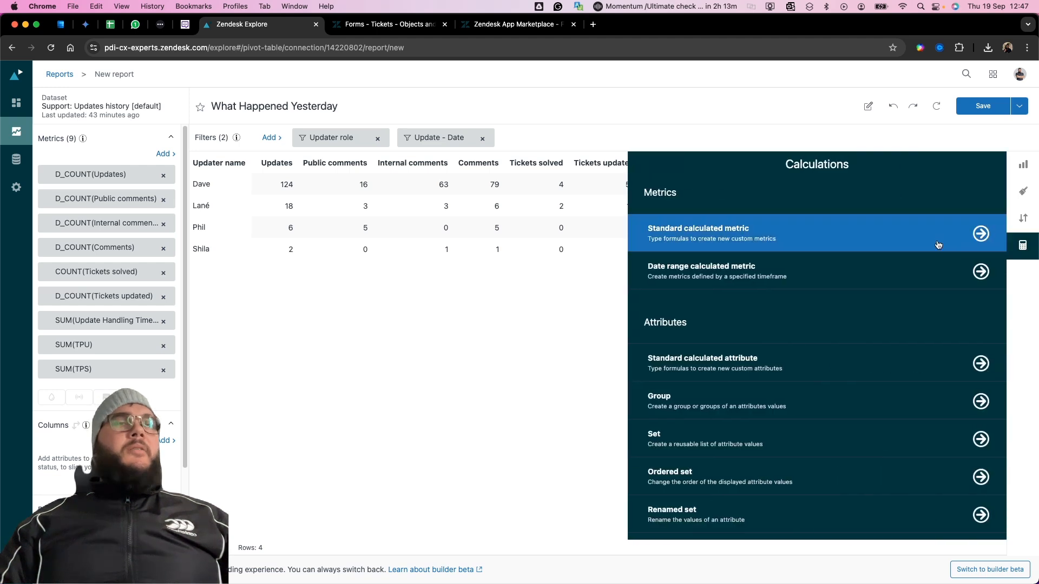
{"action": "left_click", "coordinate": [762, 238]}
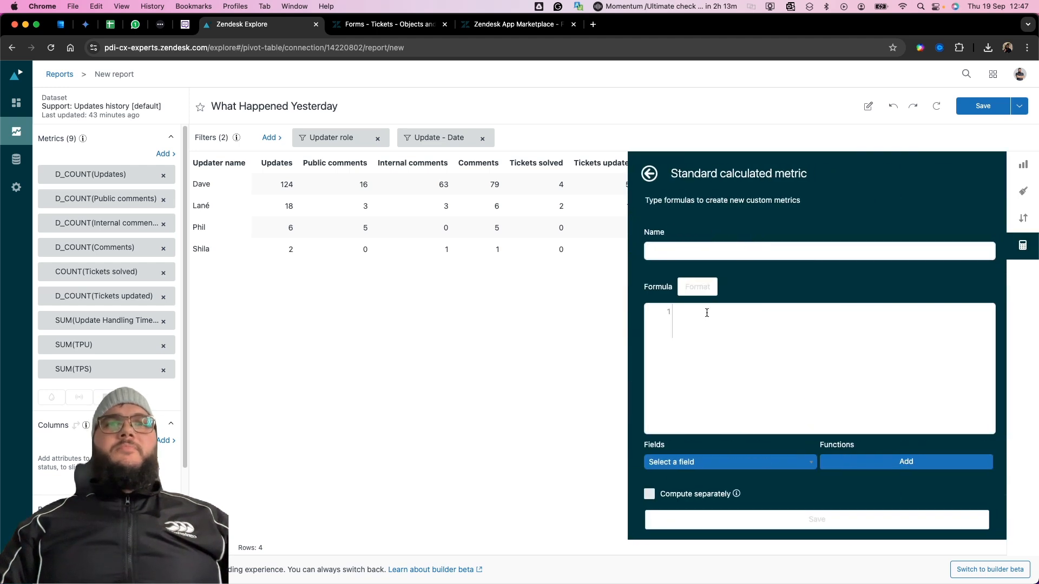
{"action": "left_click", "coordinate": [754, 312]}
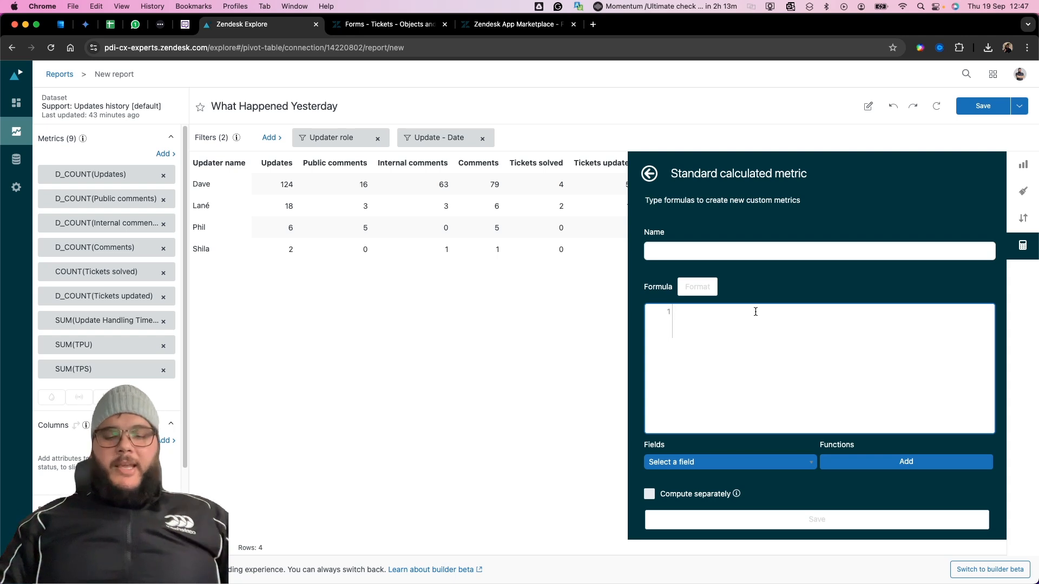
{"action": "type", "text": "upda"}
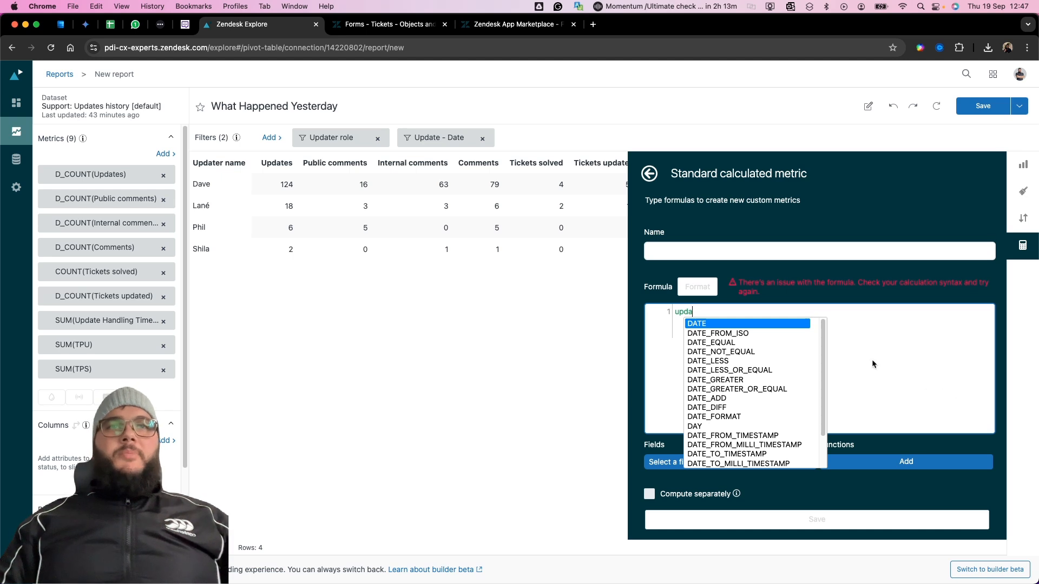
{"action": "key", "text": "super+a"}
{"action": "key", "text": "BackSpace"}
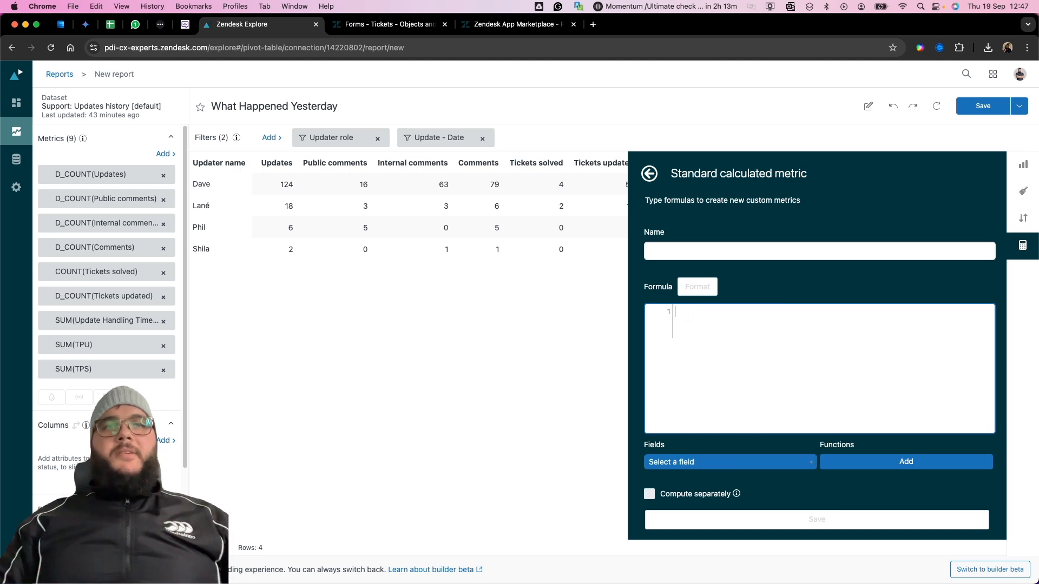
Build the new metric's formula as SUM(Update Handling Time (Minutes))/COUNT(Agent comments).
{"action": "left_click", "coordinate": [807, 461]}
{"action": "type", "text": "update"}
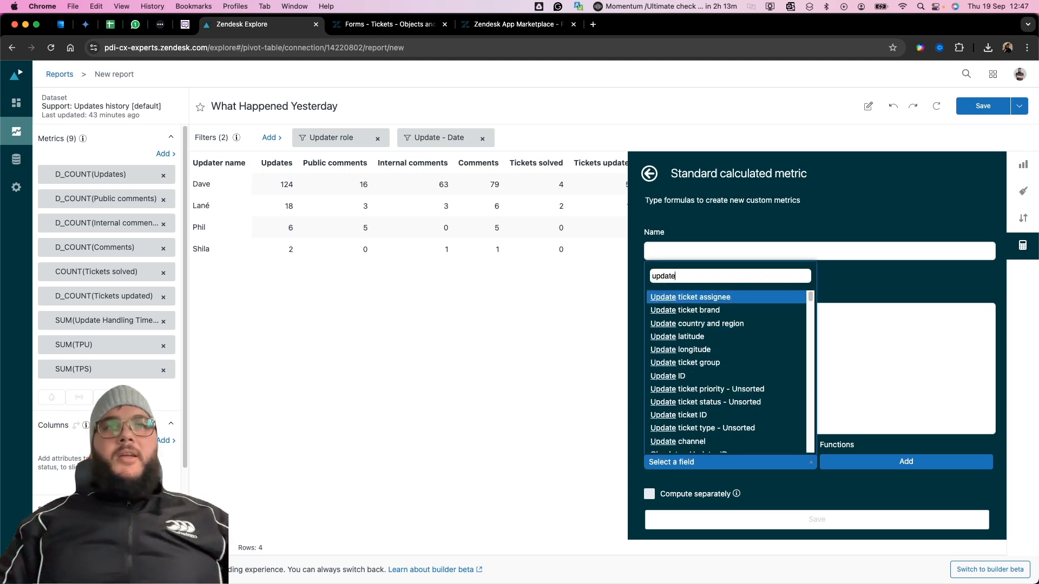
{"action": "type", "text": " handling"}
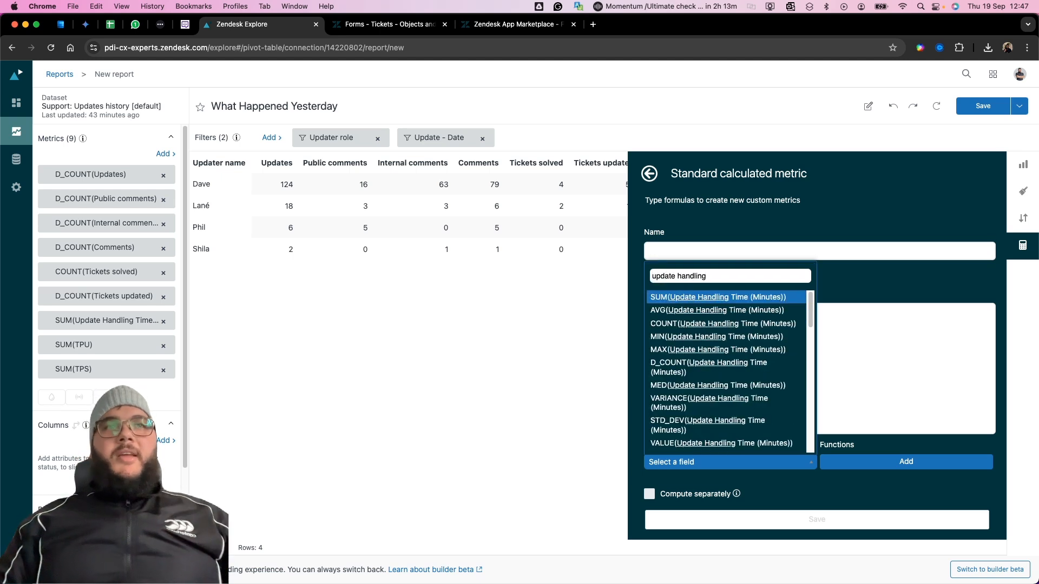
{"action": "left_click", "coordinate": [762, 301]}
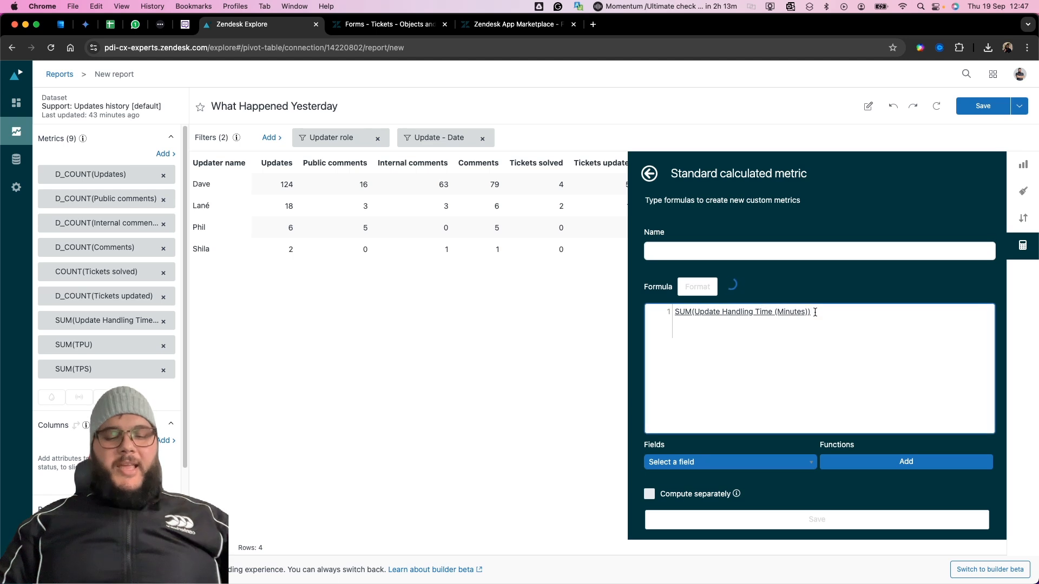
{"action": "left_click", "coordinate": [795, 466]}
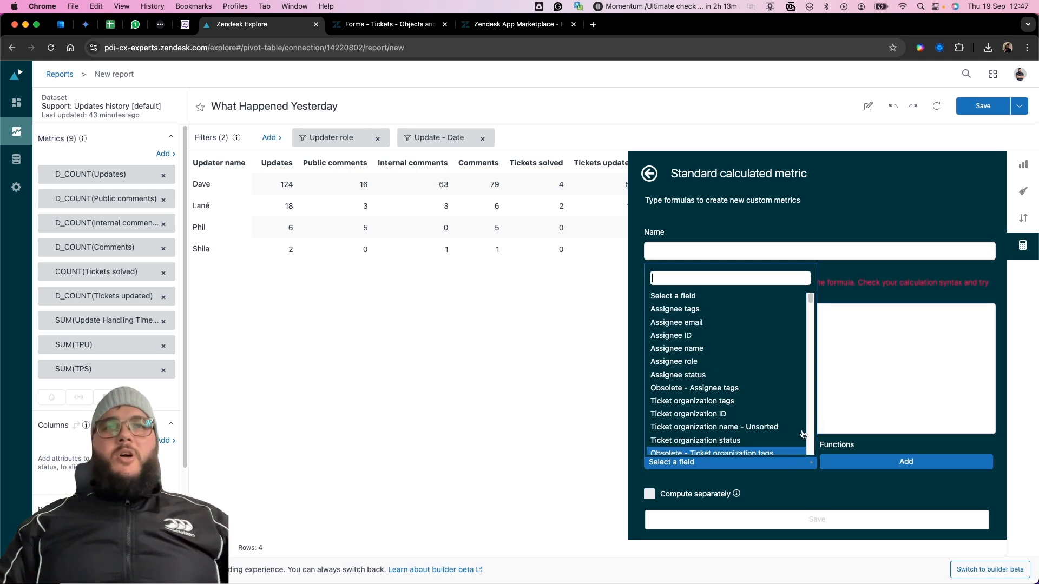
{"action": "type", "text": "comments"}
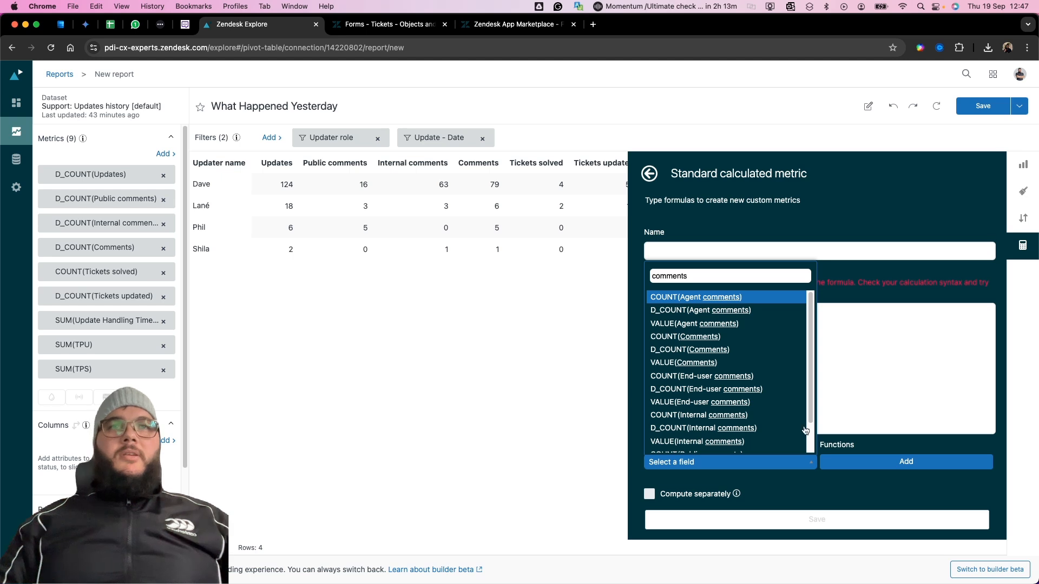
{"action": "left_click", "coordinate": [690, 299]}
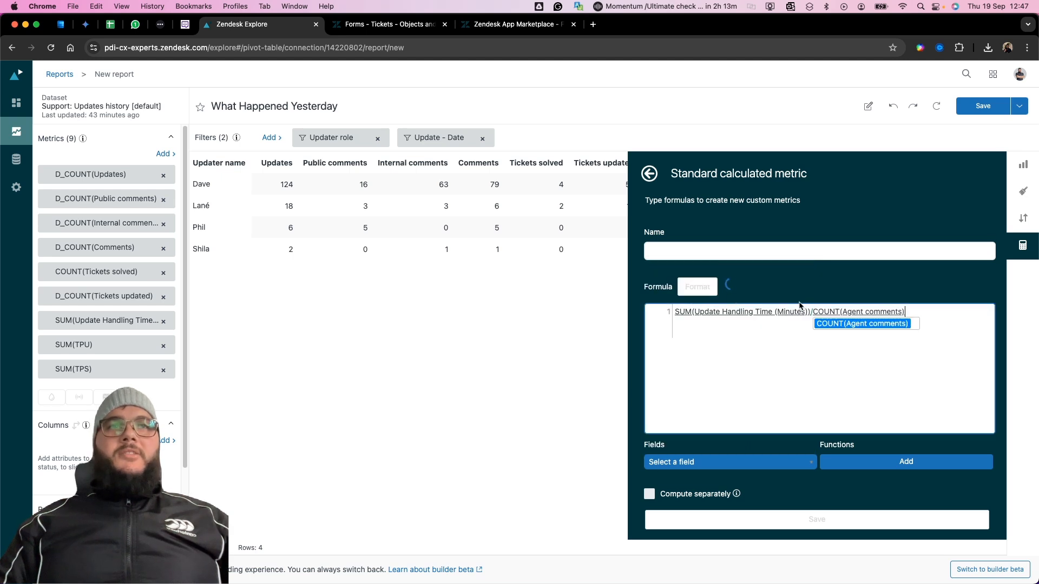
Name the calculated metric TPC and save it.
{"action": "left_click", "coordinate": [694, 252]}
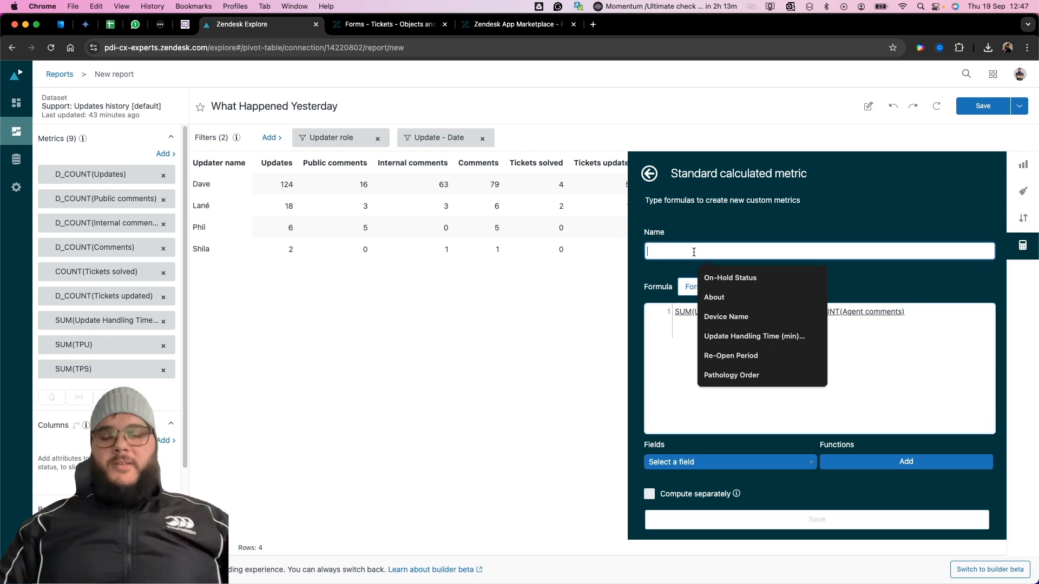
{"action": "type", "text": "TPC"}
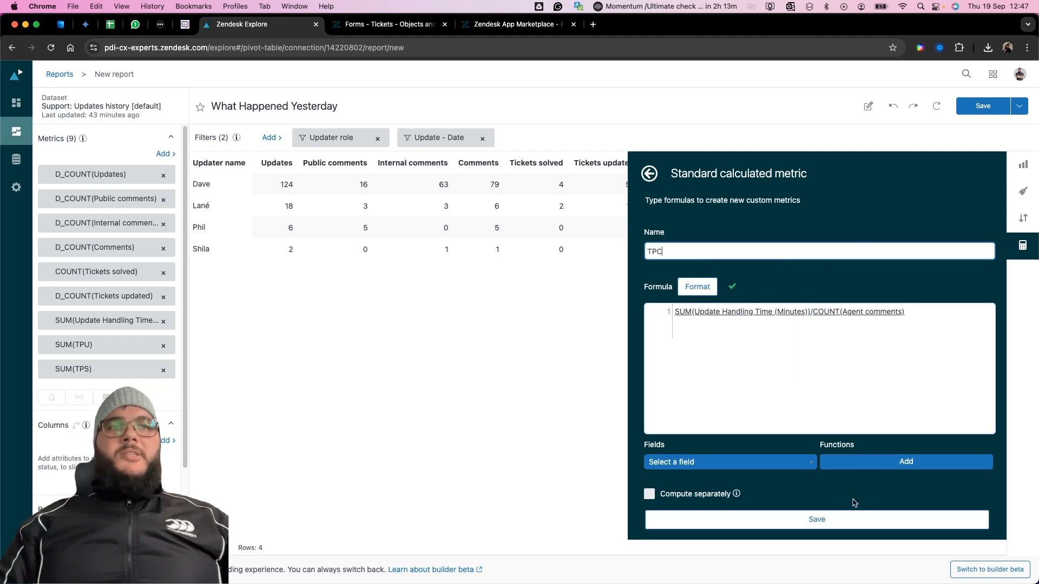
{"action": "left_click", "coordinate": [853, 518]}
Find the calculated metric TPC and add it to the report's metrics.
{"action": "left_click", "coordinate": [160, 154]}
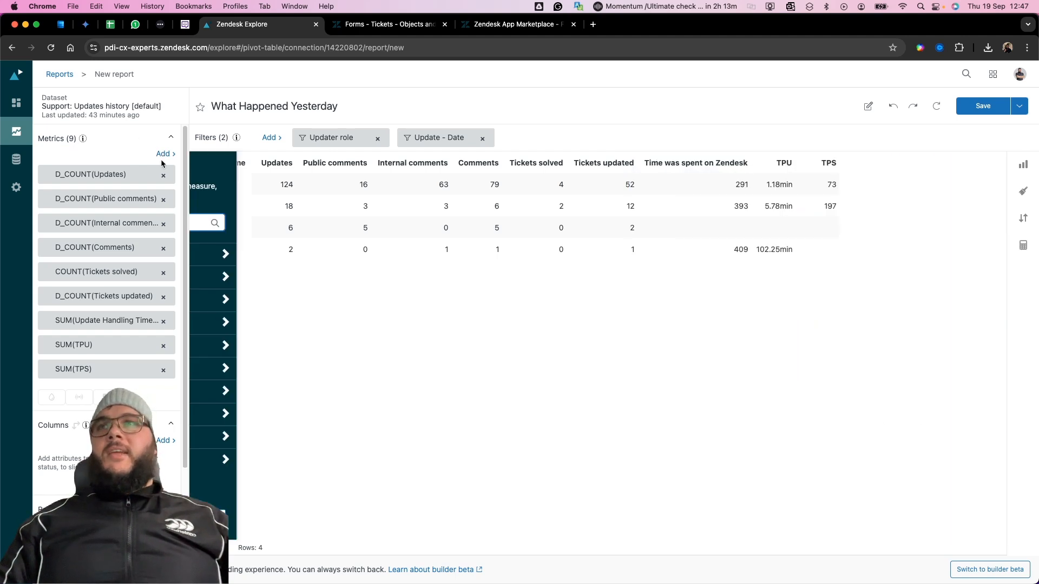
{"action": "type", "text": "TP"}
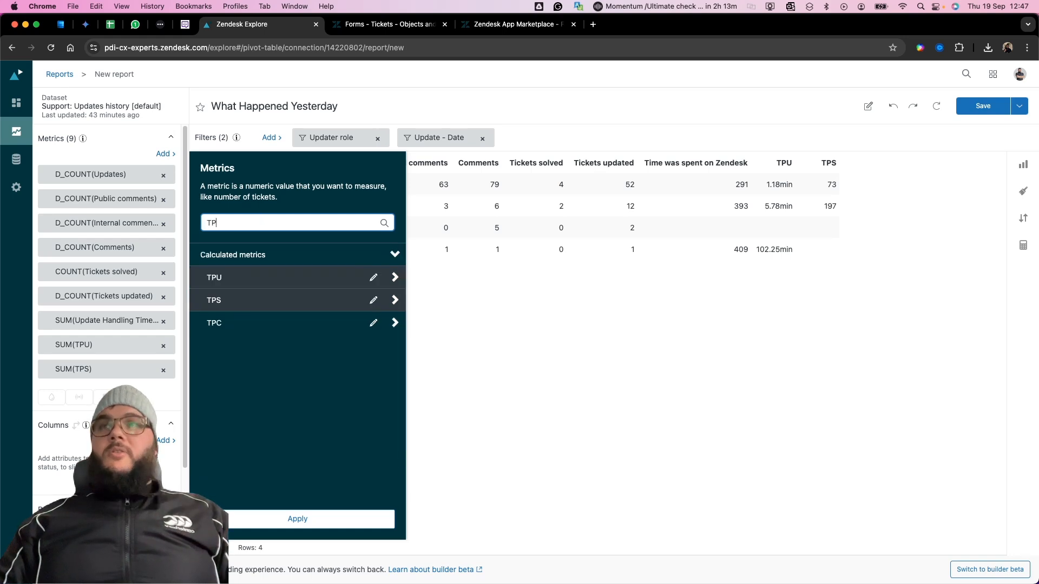
{"action": "type", "text": "C"}
{"action": "left_click", "coordinate": [274, 282]}
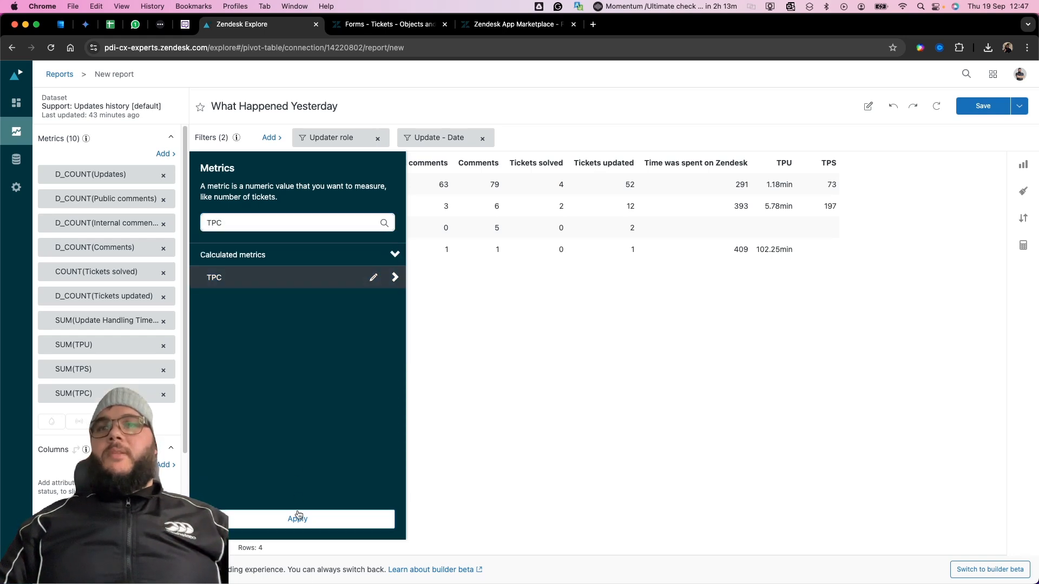
{"action": "left_click", "coordinate": [298, 518]}
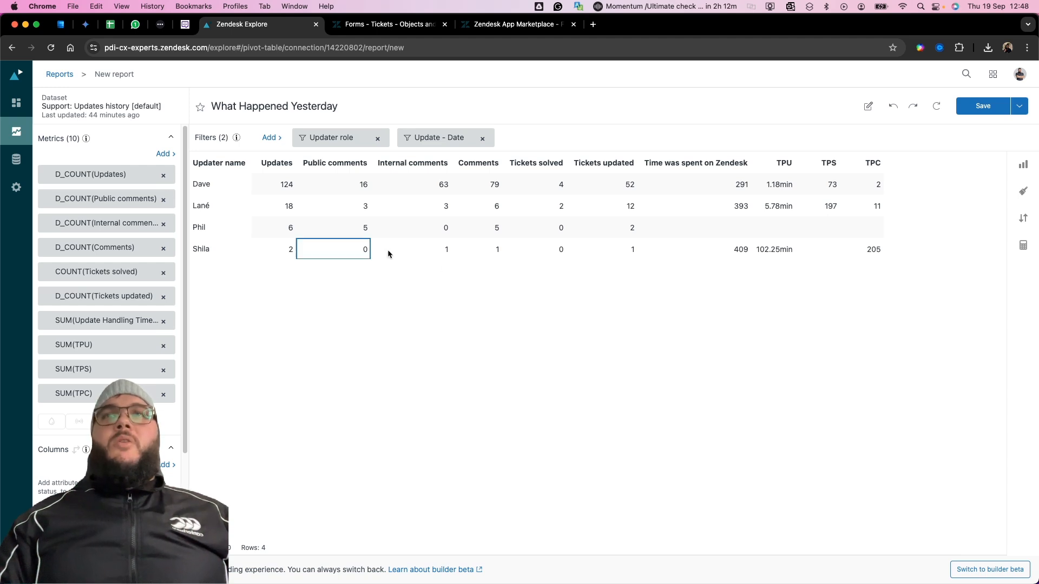
Leave the current report and start a new one on the Support - Updates history dataset.
{"action": "left_click", "coordinate": [15, 134]}
{"action": "left_click", "coordinate": [626, 357]}
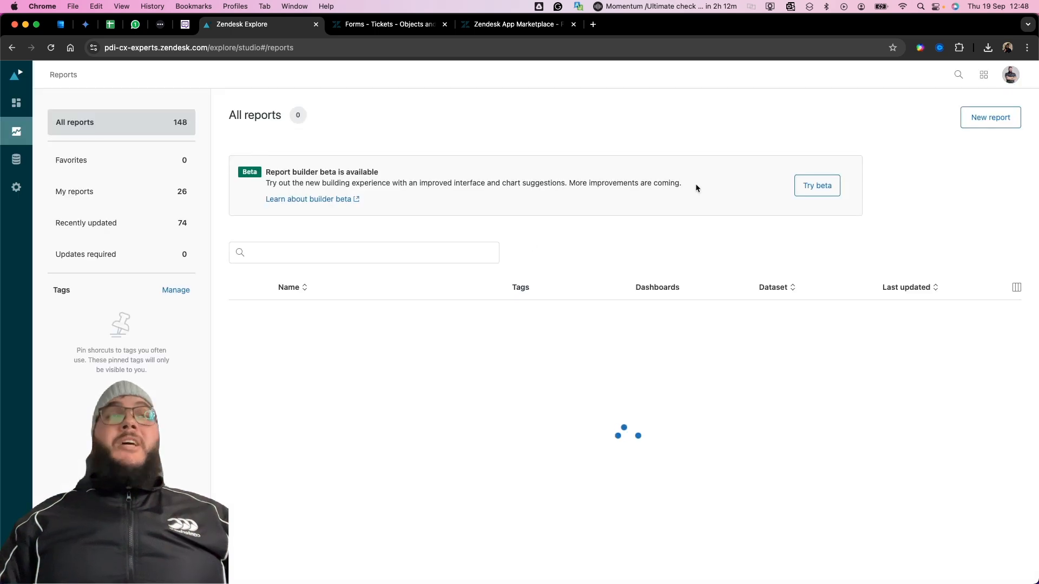
{"action": "left_click", "coordinate": [990, 118]}
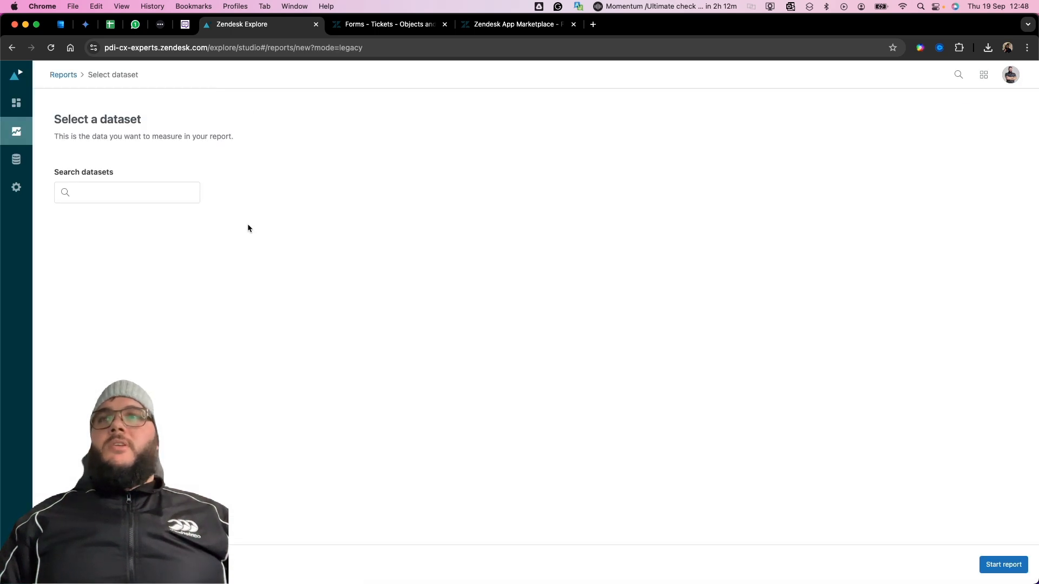
{"action": "left_click", "coordinate": [132, 262]}
{"action": "left_click", "coordinate": [394, 364]}
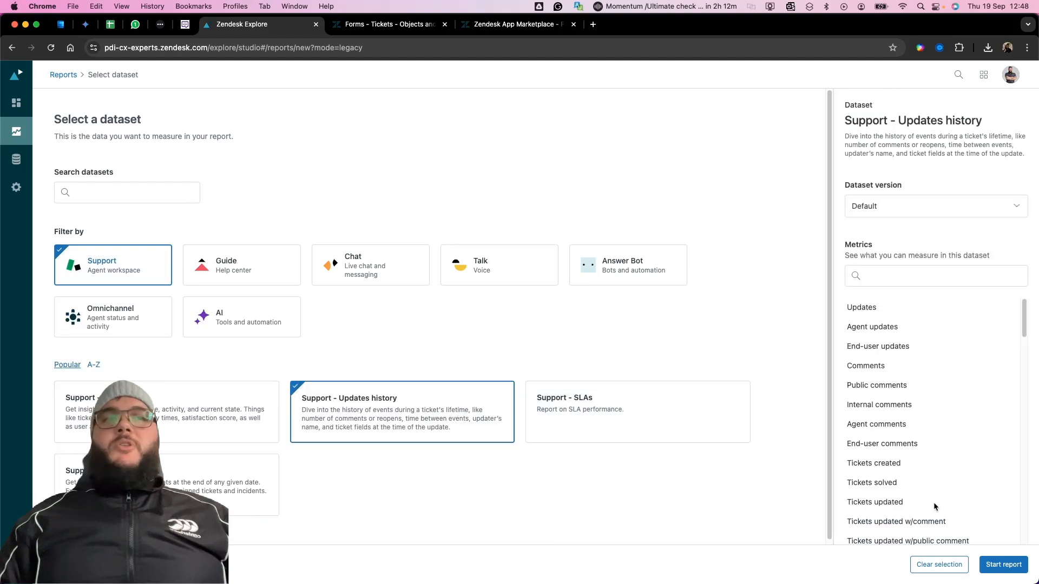
{"action": "left_click", "coordinate": [1003, 564]}
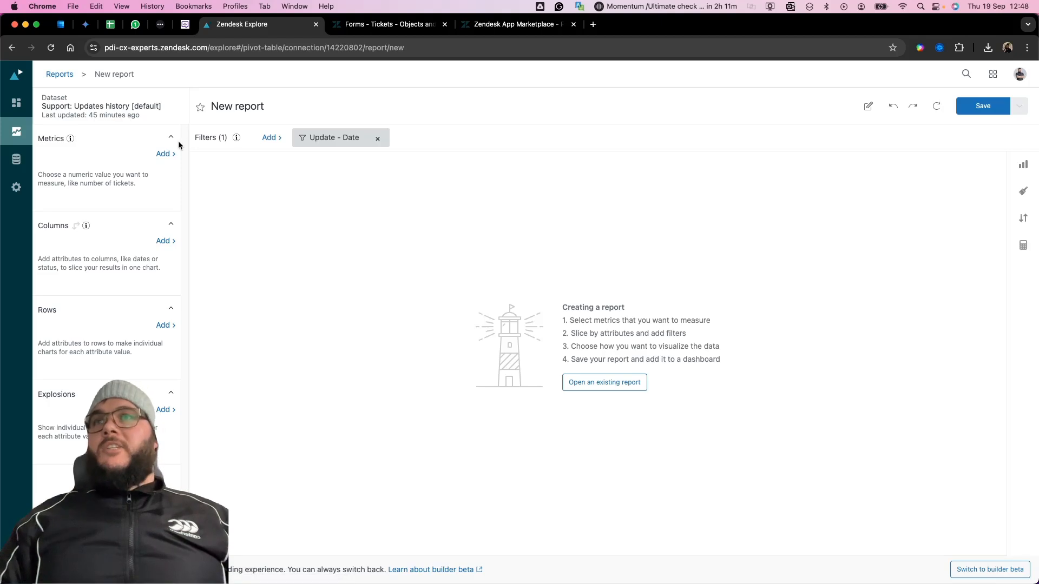
Add the calculated metric TPC to the new report and remove the Update - Date filter.
{"action": "left_click", "coordinate": [164, 154]}
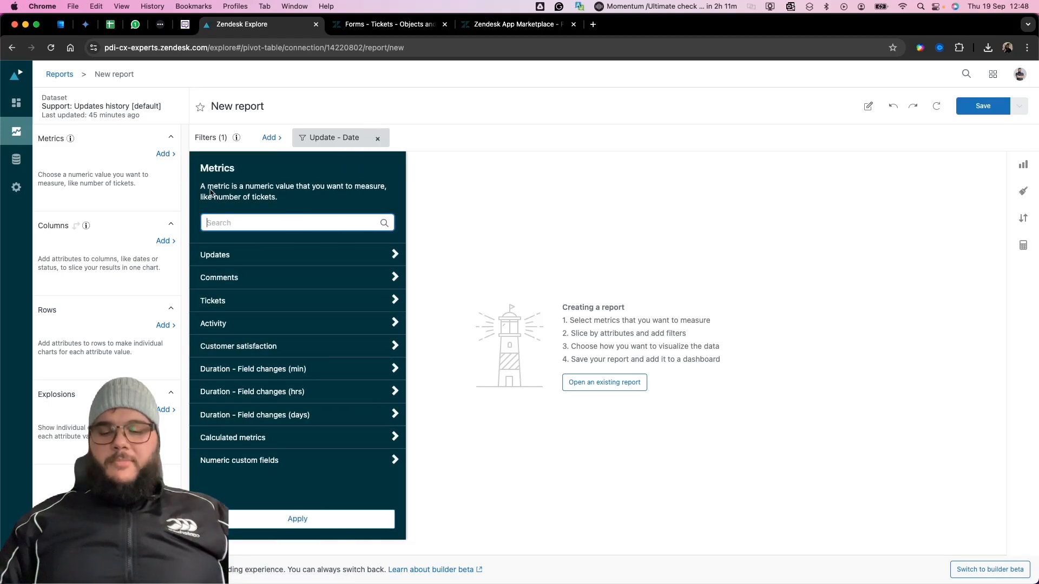
{"action": "type", "text": "tpc"}
{"action": "left_click", "coordinate": [228, 278]}
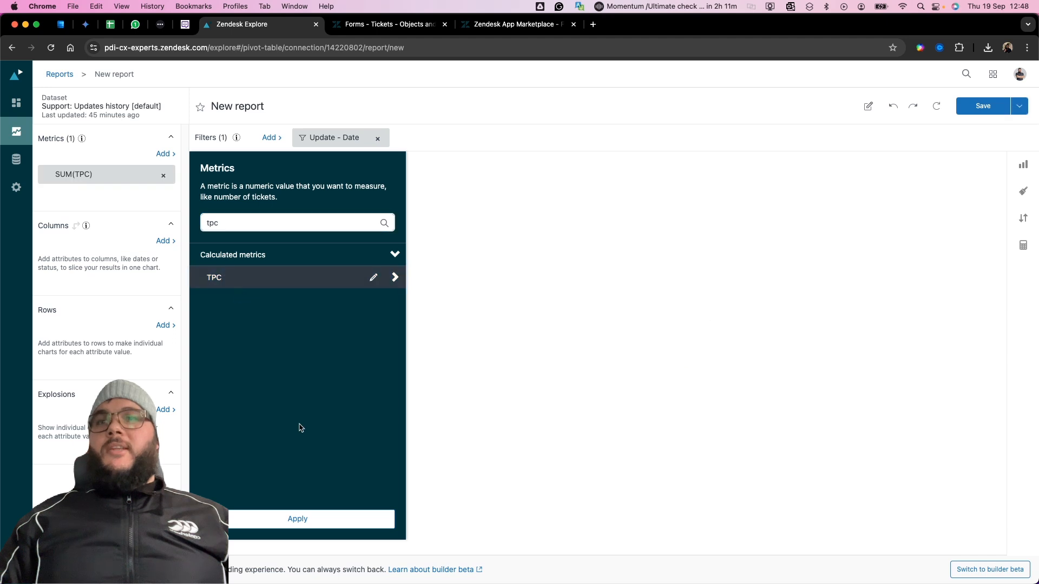
{"action": "left_click", "coordinate": [297, 519]}
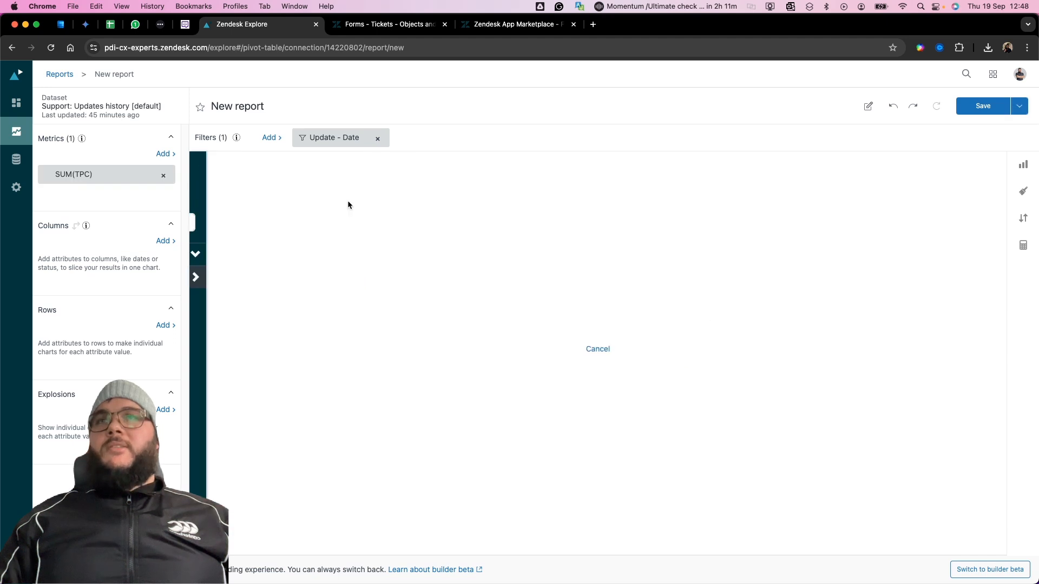
{"action": "left_click", "coordinate": [378, 138]}
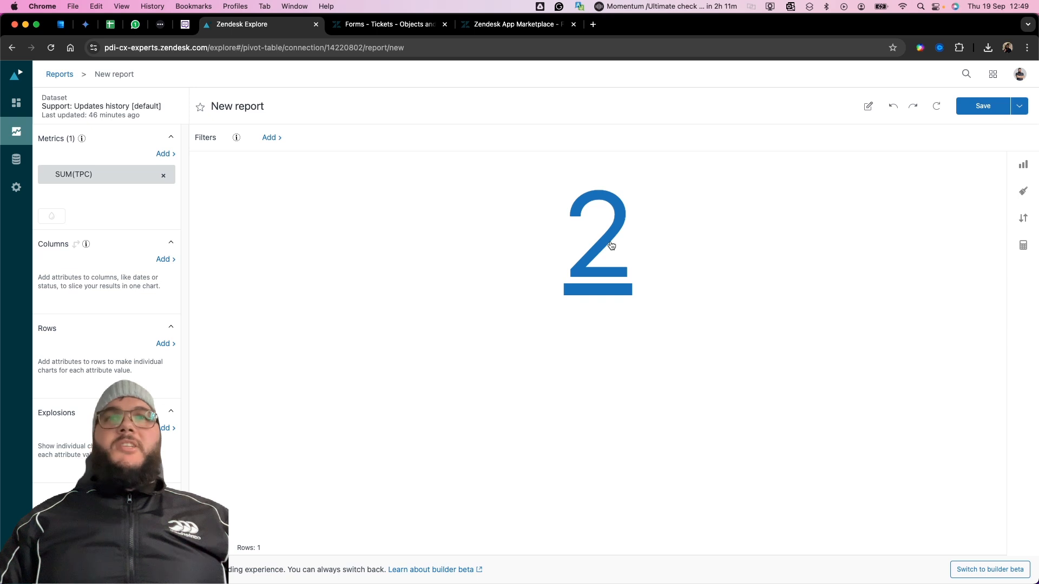
Add the Ticket created - Date attribute to the report's columns.
{"action": "left_click", "coordinate": [164, 261]}
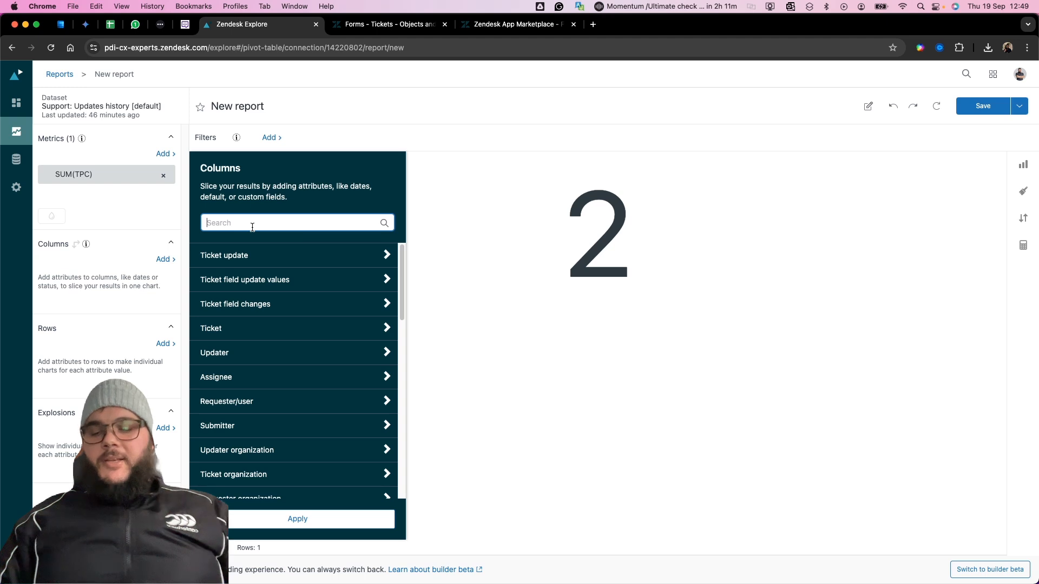
{"action": "type", "text": "date"}
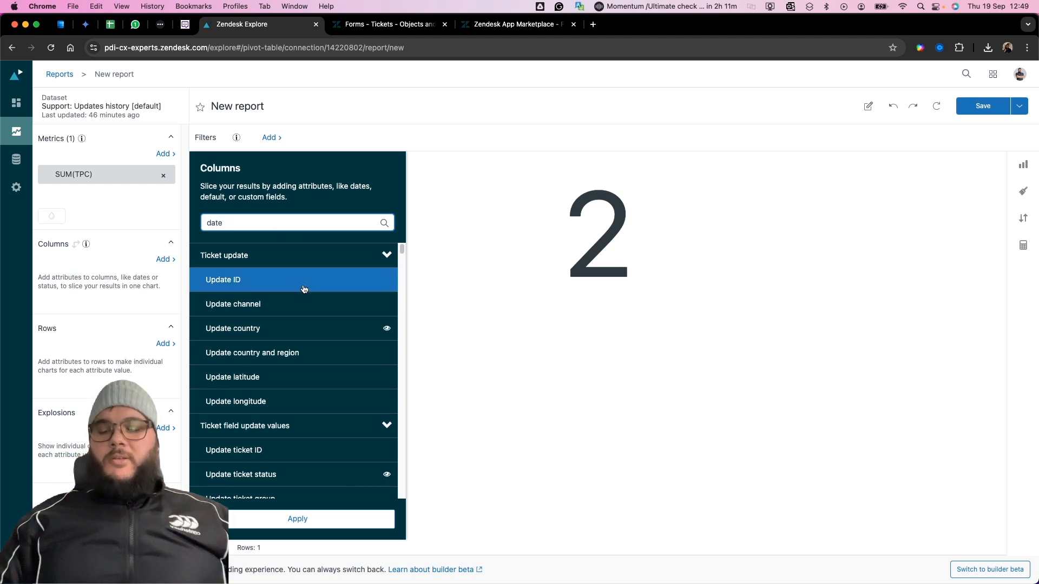
{"action": "key", "text": "BackSpace"}
{"action": "key", "text": "BackSpace"}
{"action": "key", "text": "BackSpace"}
{"action": "type", "text": "cre"}
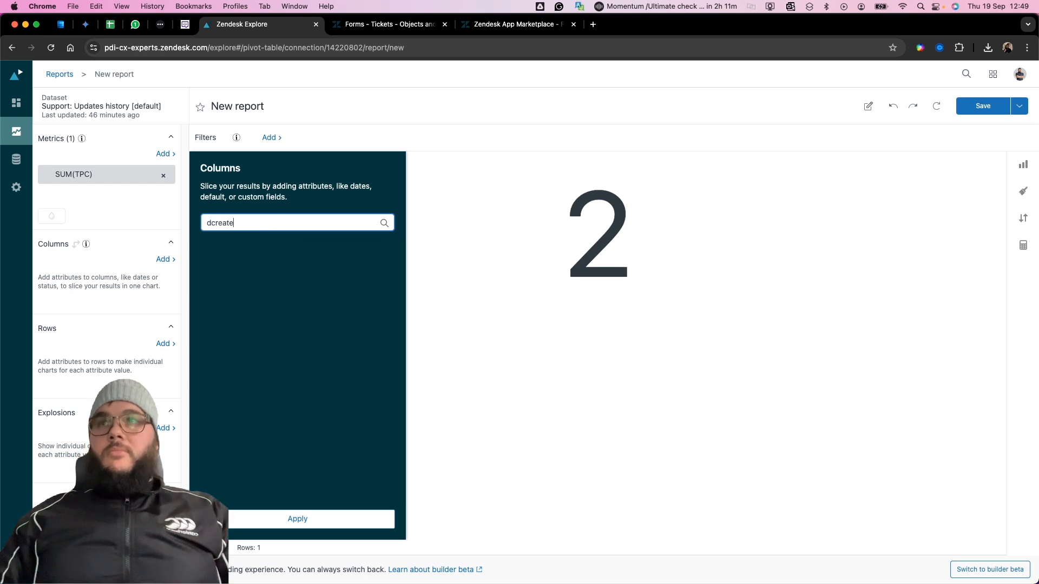
{"action": "type", "text": "ated"}
{"action": "key", "text": "super+a"}
{"action": "type", "text": "created"}
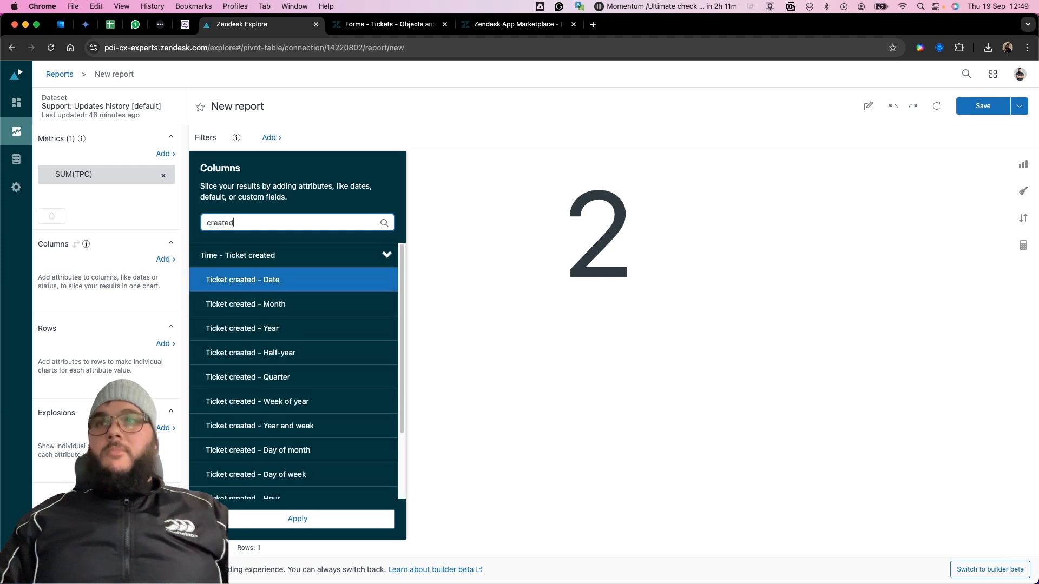
{"action": "left_click", "coordinate": [297, 291]}
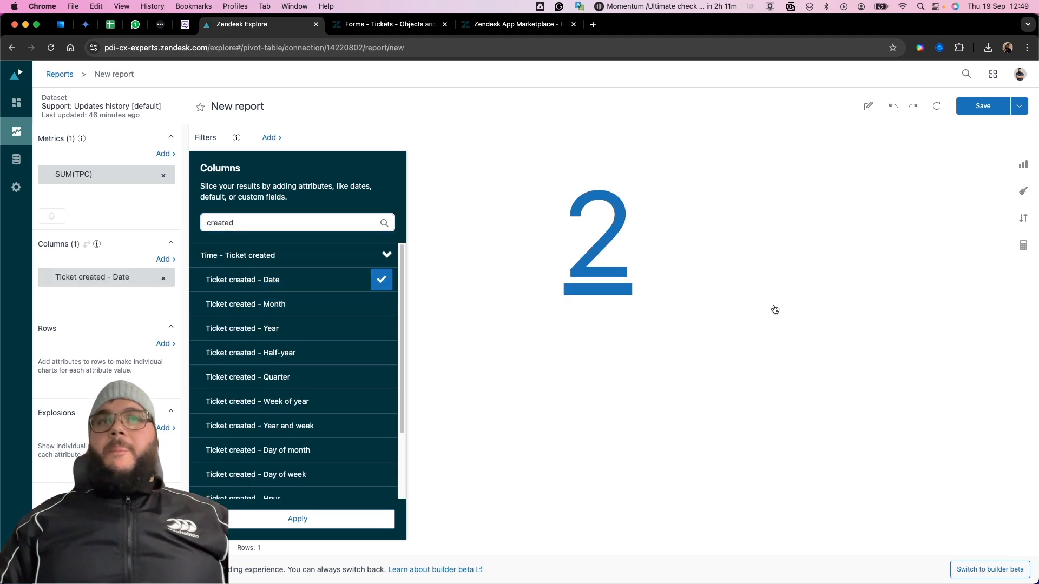
{"action": "left_click", "coordinate": [952, 253]}
Change the report's visualization to a column chart.
{"action": "left_click", "coordinate": [1023, 165]}
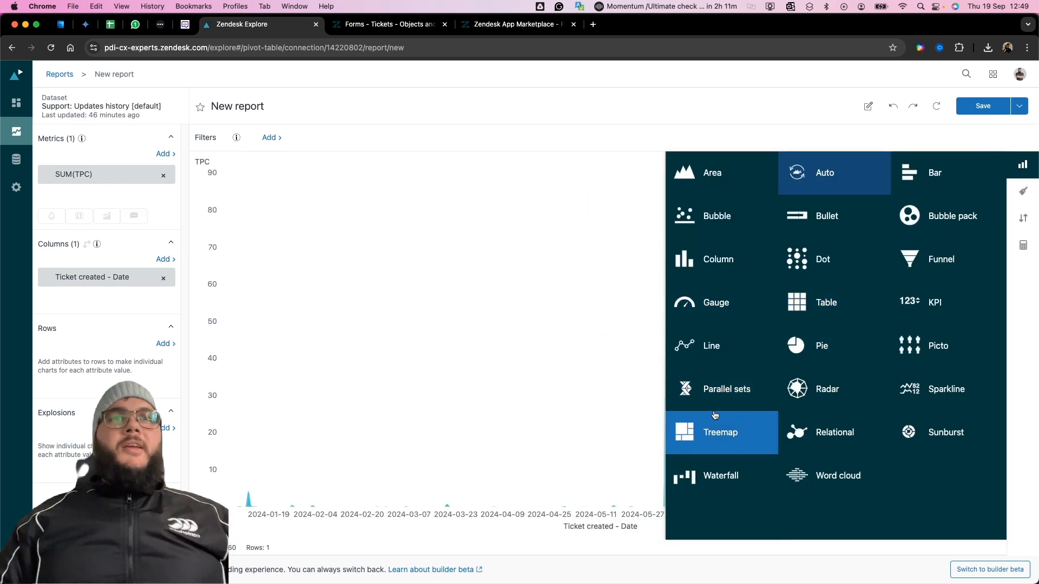
{"action": "left_click", "coordinate": [705, 271]}
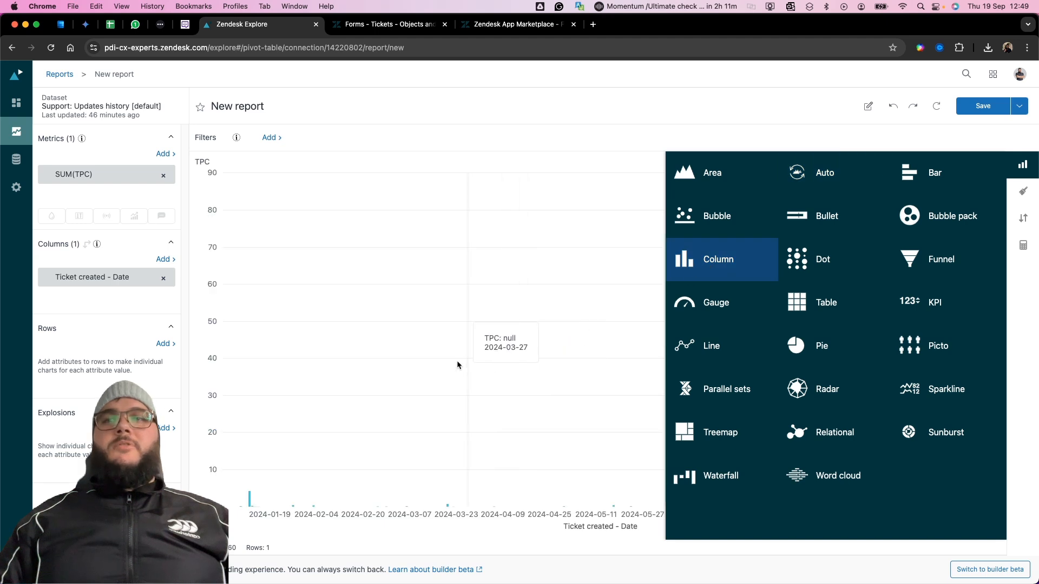
{"action": "left_click", "coordinate": [1023, 165]}
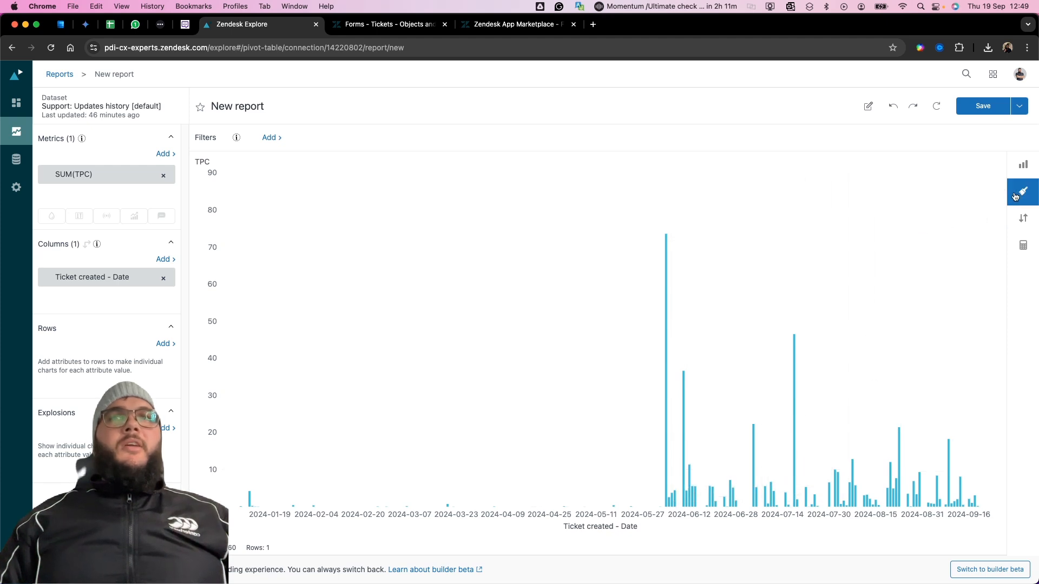
Limit the Ticket created - Date column to the date range Last week.
{"action": "left_click", "coordinate": [267, 139]}
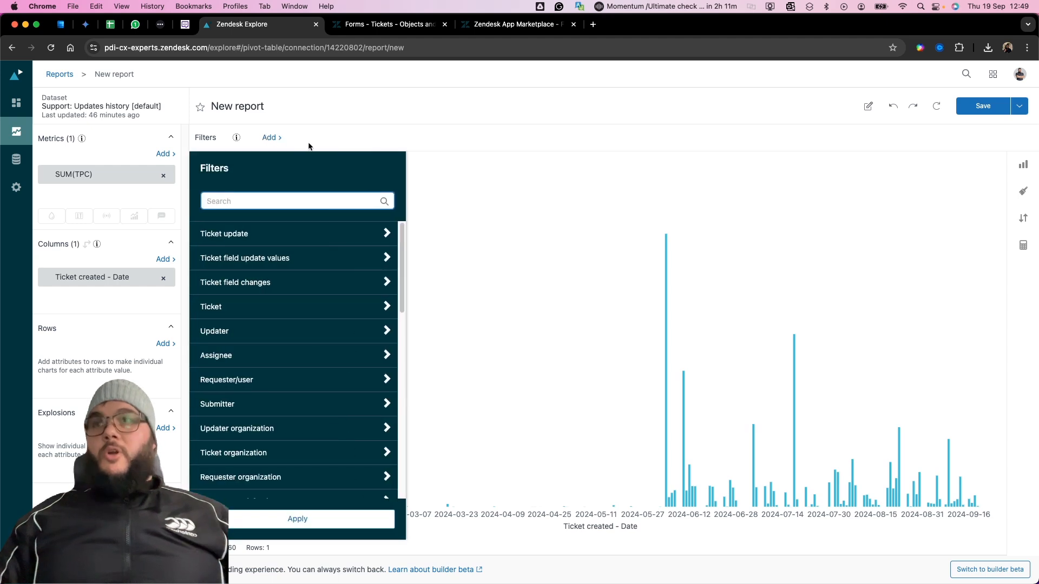
{"action": "left_click_drag", "start_coordinate": [126, 277], "coordinate": [244, 216]}
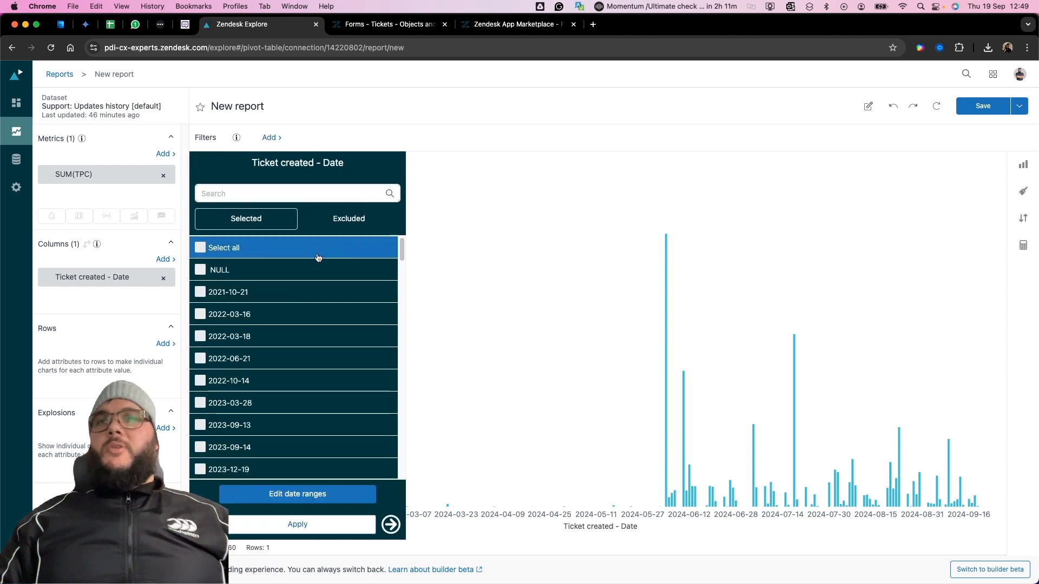
{"action": "left_click", "coordinate": [286, 493]}
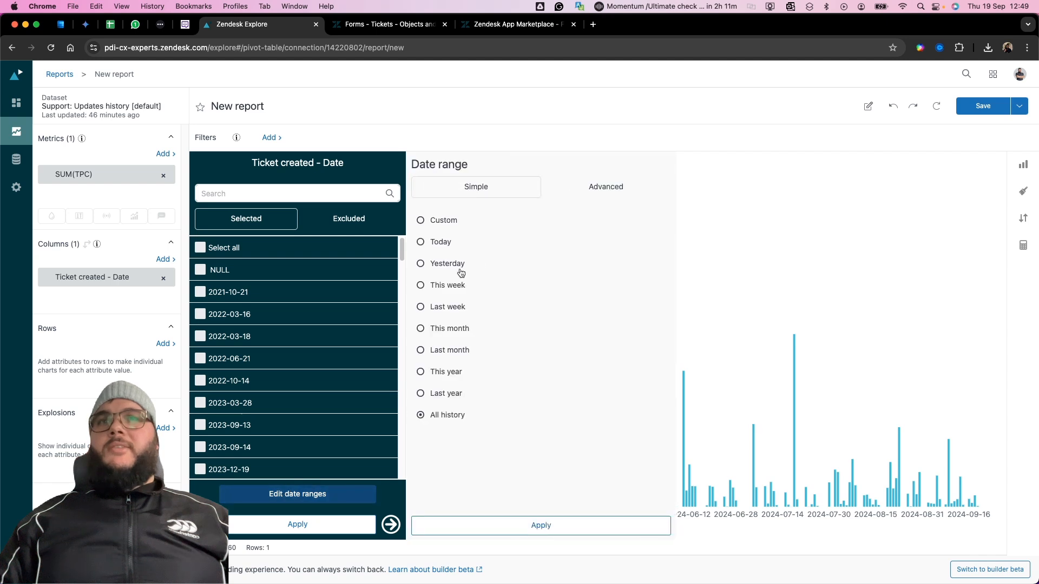
{"action": "left_click", "coordinate": [443, 308]}
{"action": "left_click", "coordinate": [547, 524]}
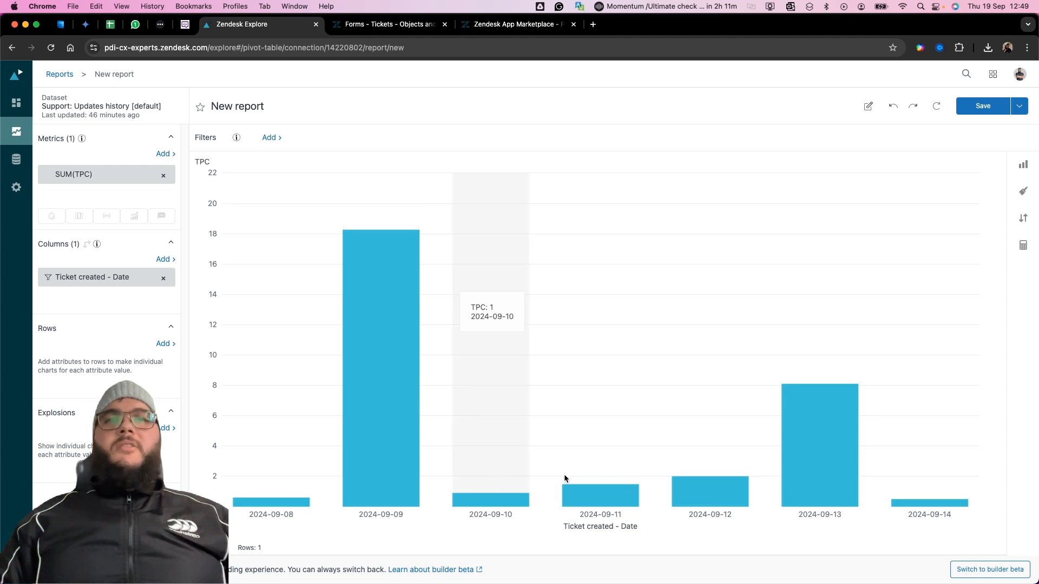
Set the label rotation of the chart's X-axis to 45.
{"action": "left_click", "coordinate": [1023, 191]}
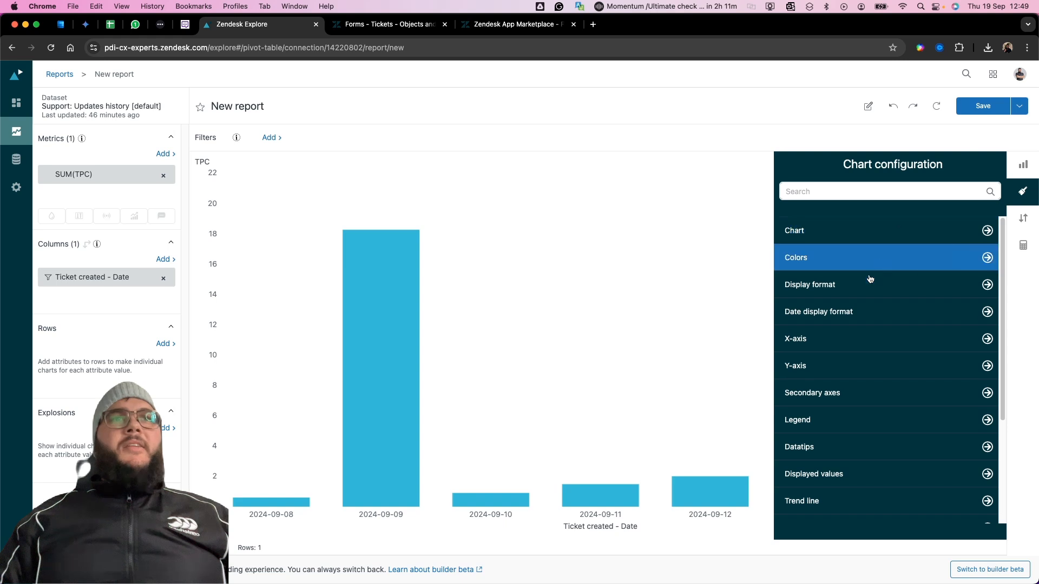
{"action": "left_click", "coordinate": [831, 345]}
{"action": "left_click", "coordinate": [916, 422]}
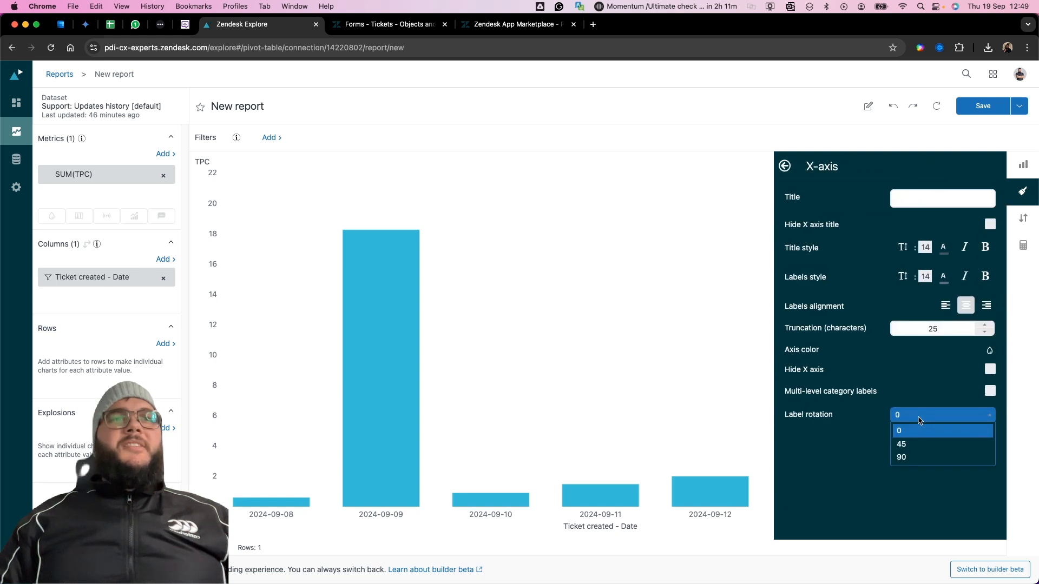
{"action": "left_click", "coordinate": [918, 445]}
{"action": "left_click", "coordinate": [1032, 355]}
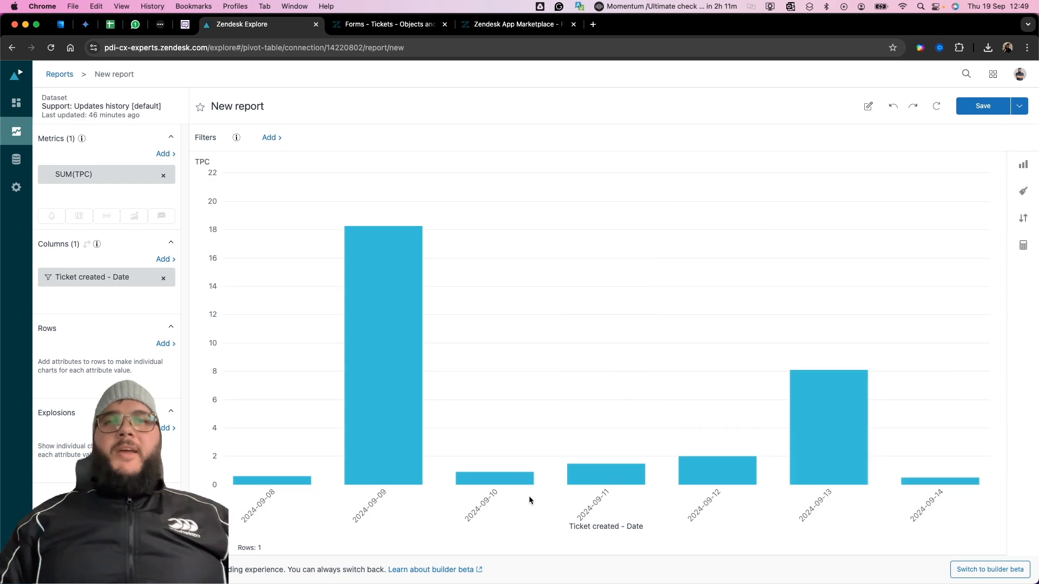
Replace the Ticket created - Date attribute in the report's columns with Ticket created - Month.
{"action": "mouse_move", "coordinate": [371, 447]}
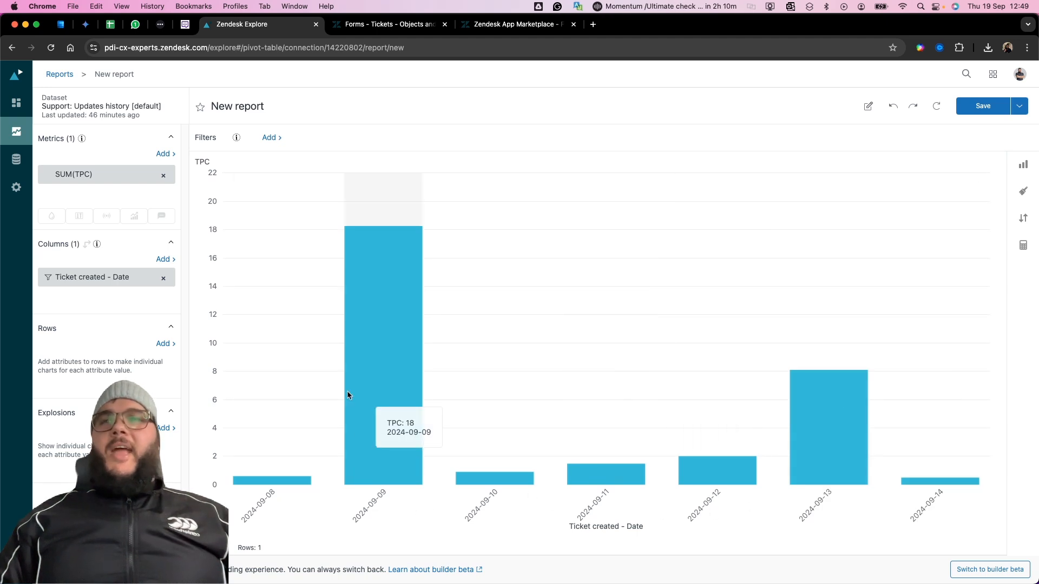
{"action": "left_click", "coordinate": [163, 280]}
{"action": "left_click", "coordinate": [162, 259]}
{"action": "type", "text": "mo"}
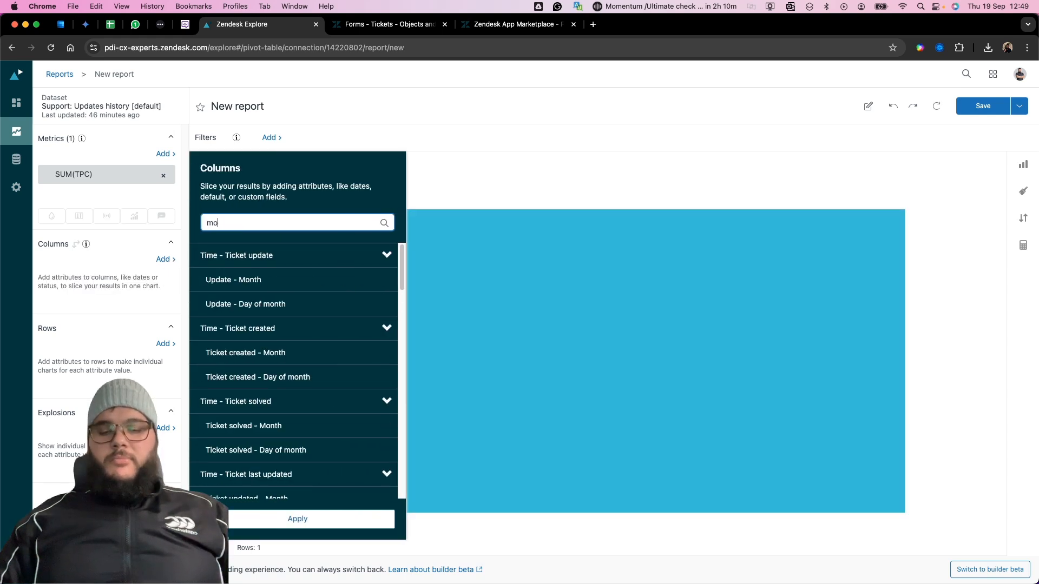
{"action": "type", "text": "nth"}
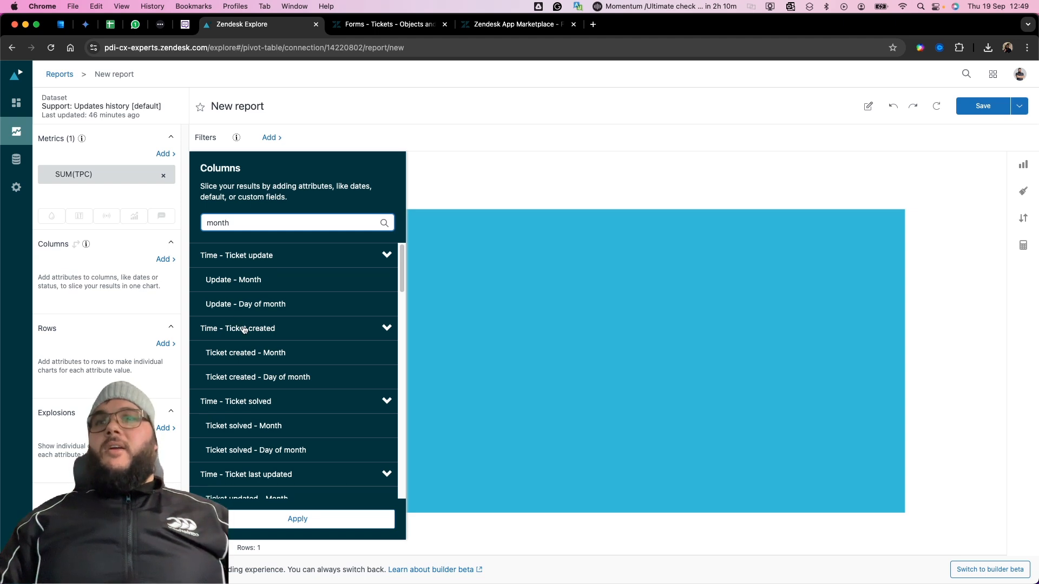
{"action": "left_click", "coordinate": [246, 353]}
{"action": "left_click", "coordinate": [298, 518]}
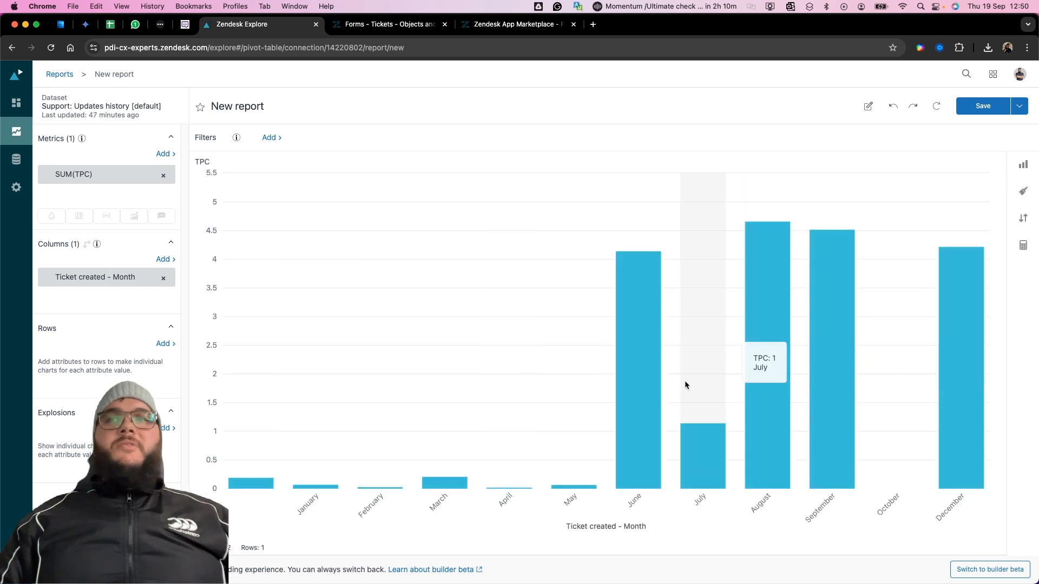
Add the Assignee name attribute to the report's rows.
{"action": "left_click", "coordinate": [165, 345]}
{"action": "type", "text": "assig"}
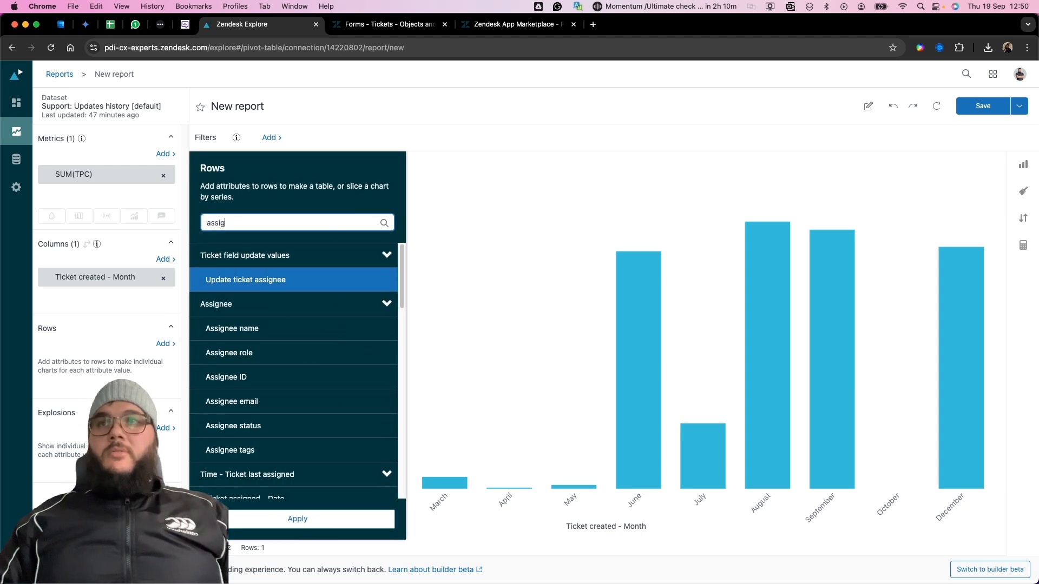
{"action": "type", "text": "nee"}
{"action": "left_click", "coordinate": [239, 334]}
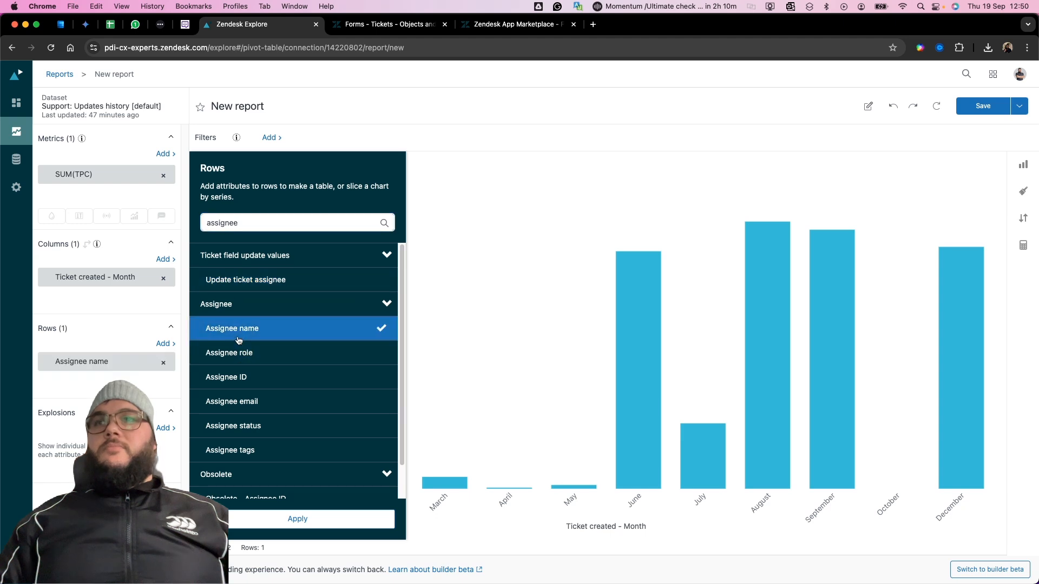
{"action": "left_click", "coordinate": [287, 519]}
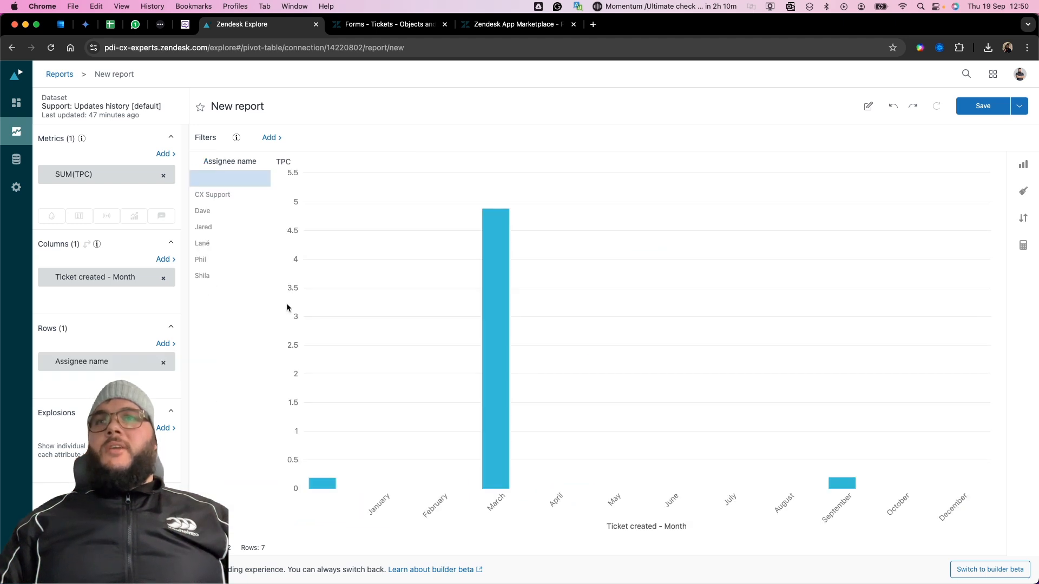
View the monthly TPC chart of each of the first four named assignees in turn.
{"action": "left_click", "coordinate": [229, 199]}
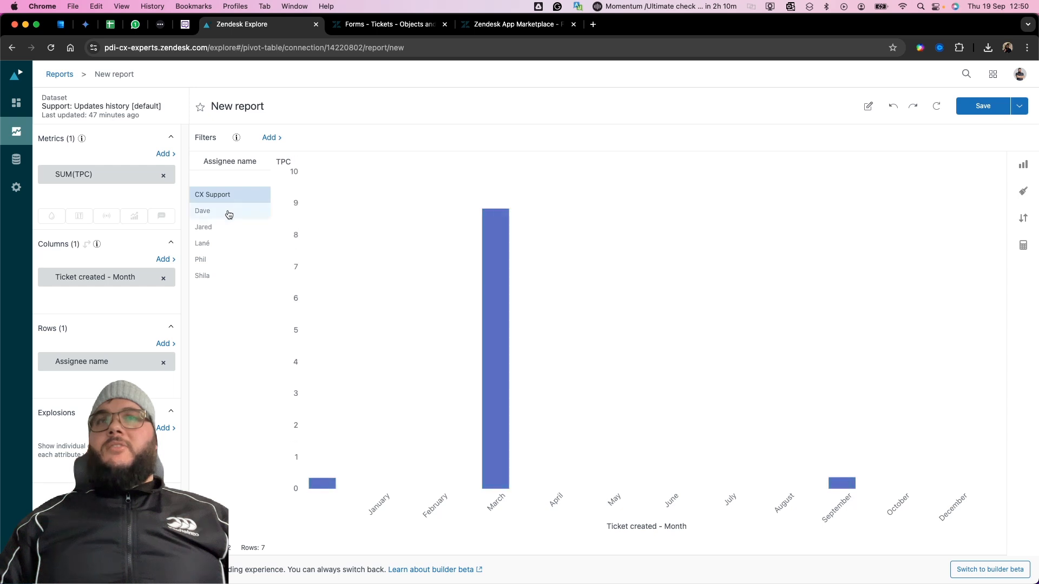
{"action": "left_click", "coordinate": [229, 212]}
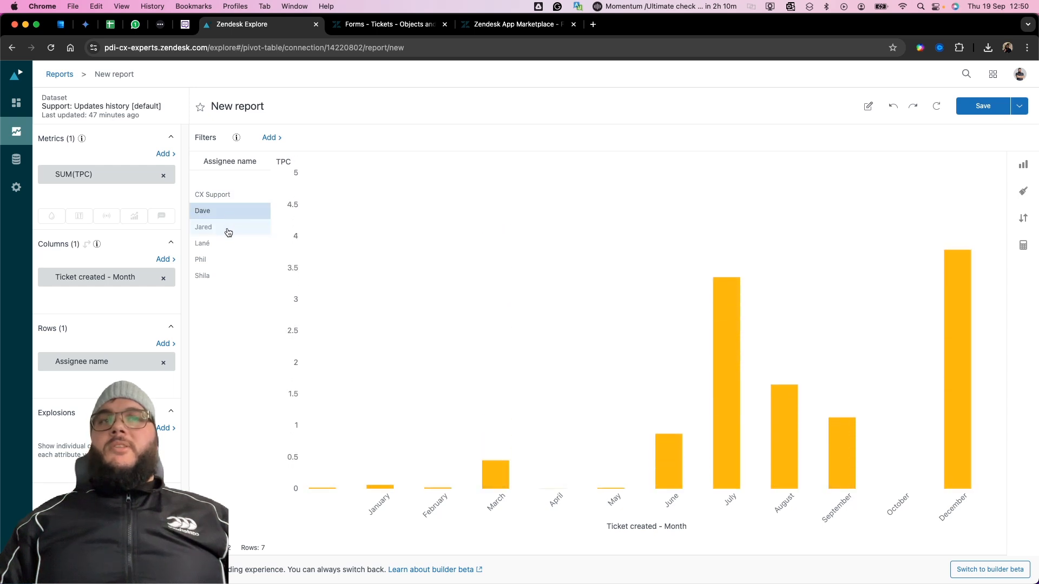
{"action": "left_click", "coordinate": [228, 231]}
{"action": "left_click", "coordinate": [226, 242]}
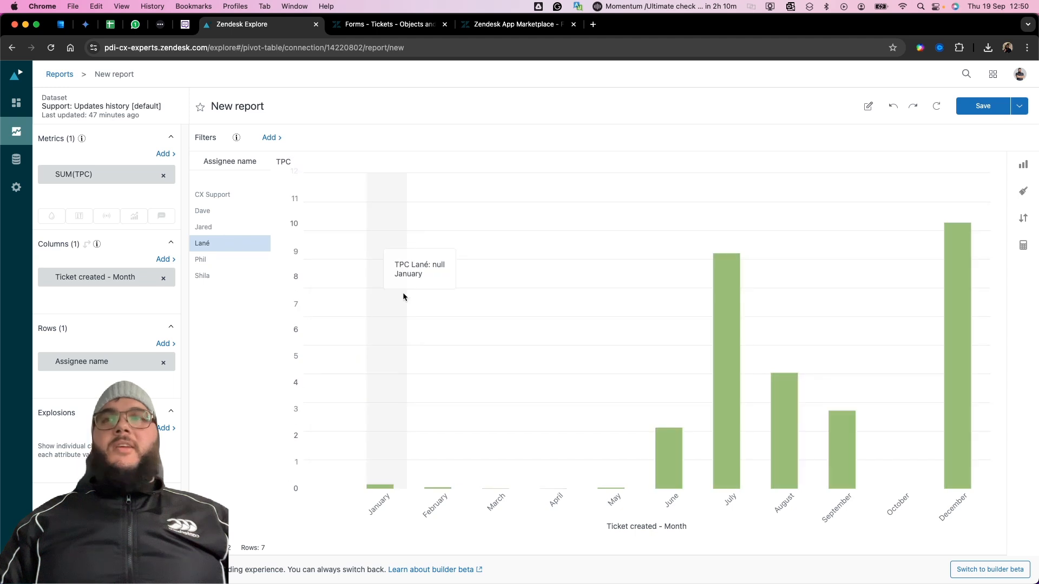
Add the Ticket created - Year attribute to the report's columns and place it before Ticket created - Month.
{"action": "left_click", "coordinate": [162, 264]}
{"action": "type", "text": "year"}
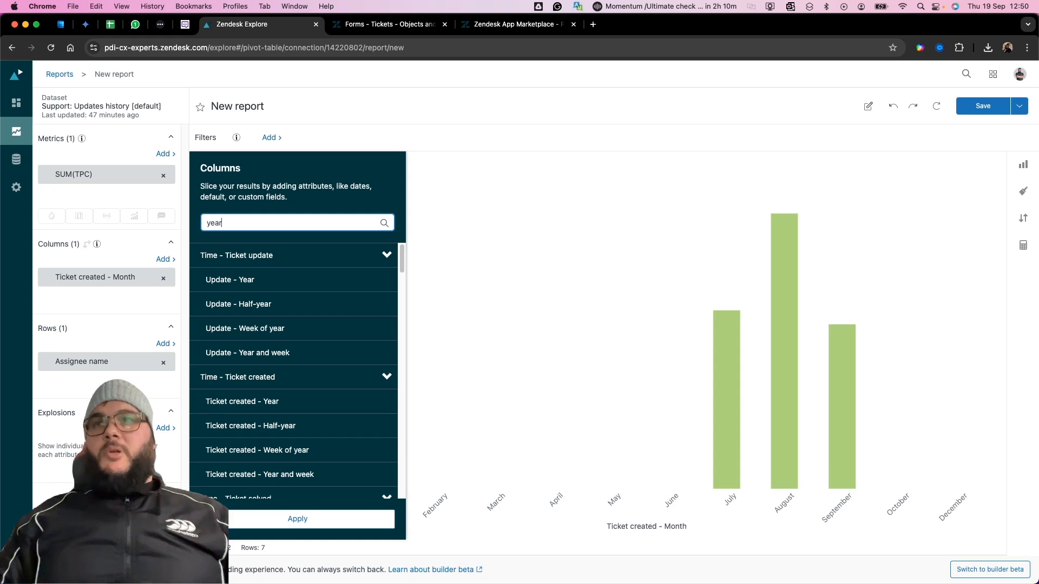
{"action": "left_click", "coordinate": [265, 401]}
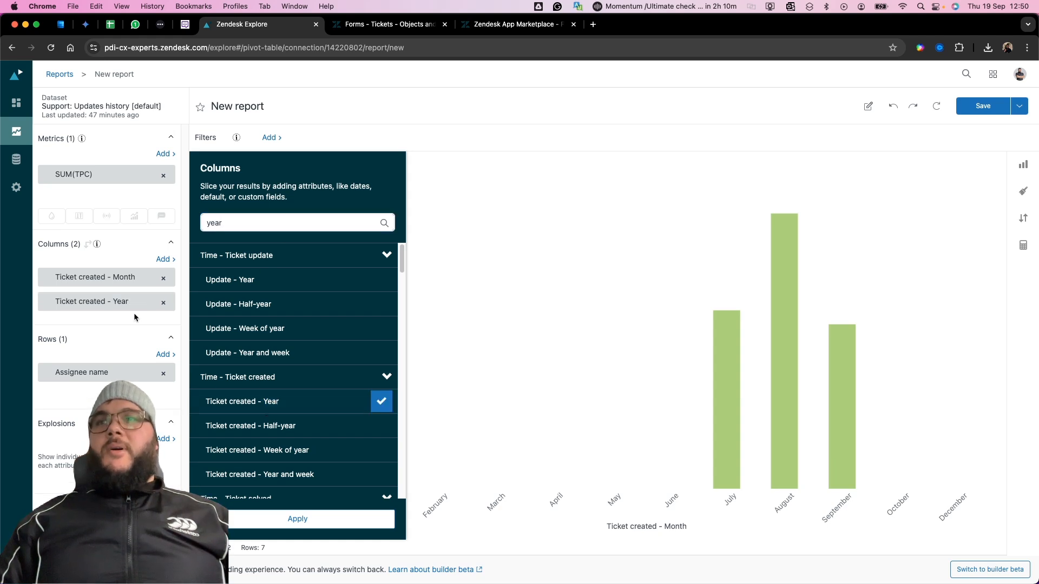
{"action": "left_click_drag", "start_coordinate": [134, 308], "coordinate": [121, 278]}
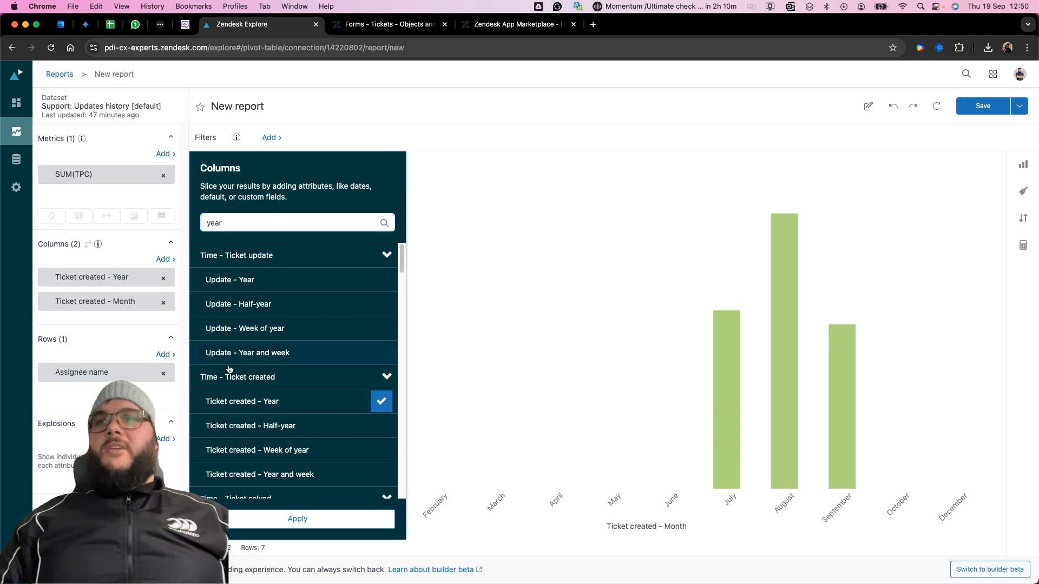
{"action": "left_click", "coordinate": [296, 518]}
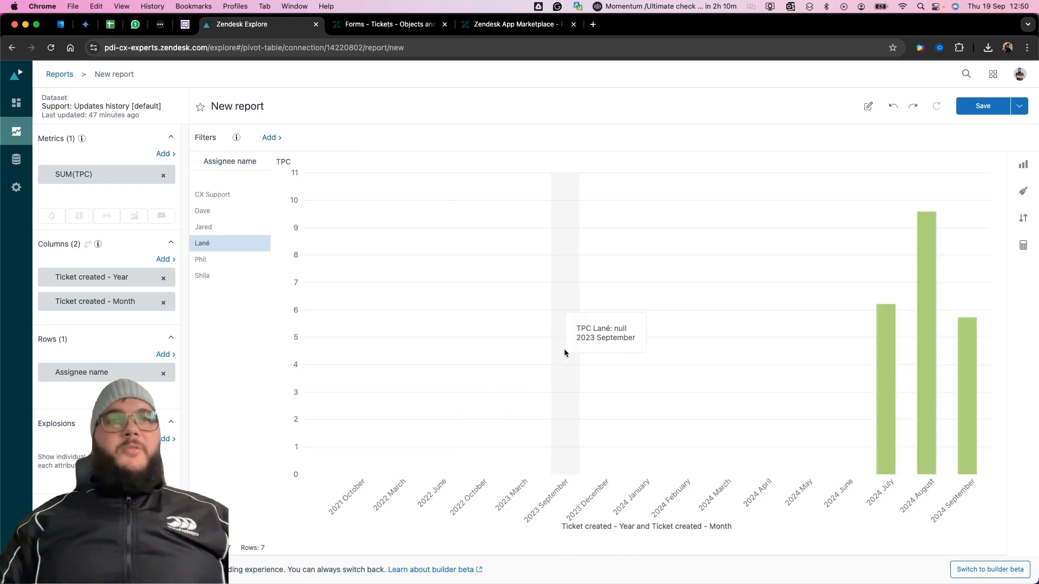